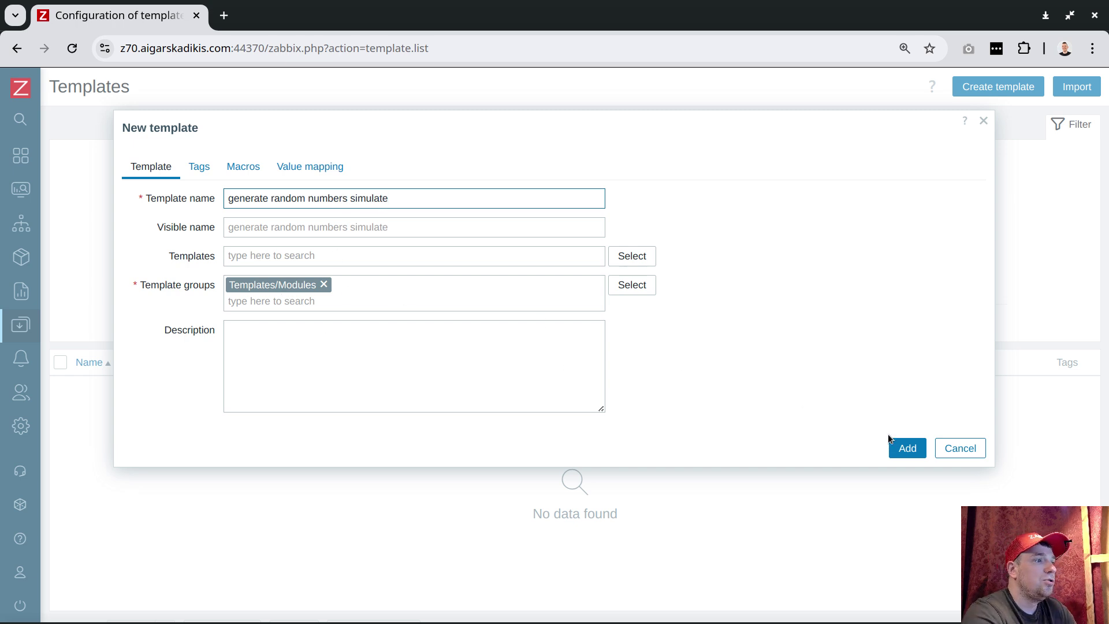
# Save the new template "generate random numbers simulate" and start a new item of type Calculated in it
pyautogui.click(905, 448)
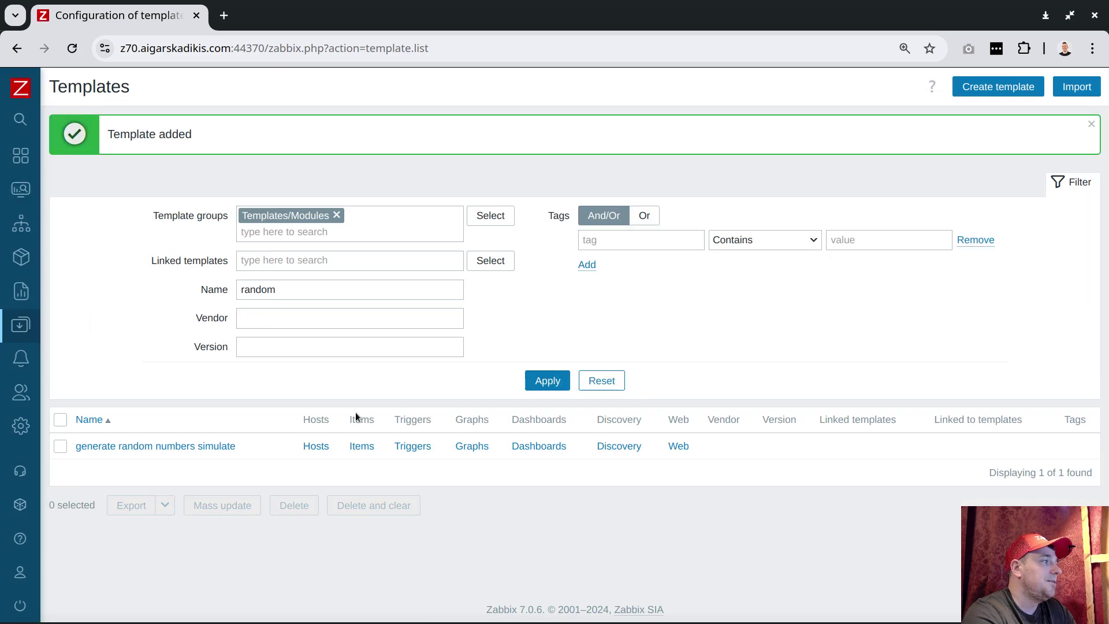
pyautogui.click(363, 448)
pyautogui.click(1054, 86)
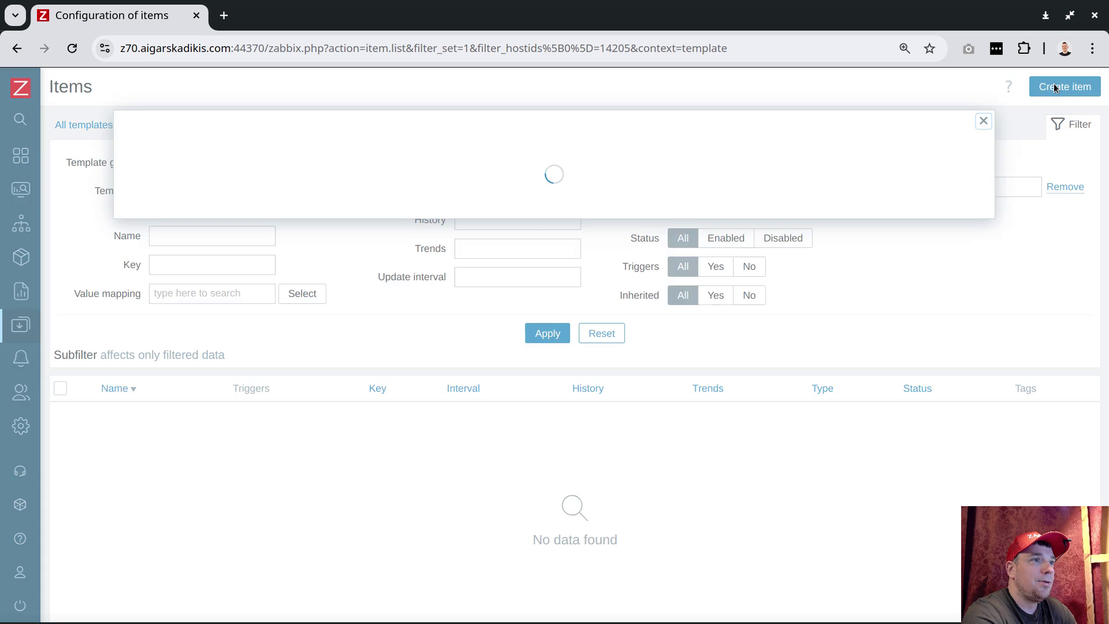
pyautogui.click(379, 226)
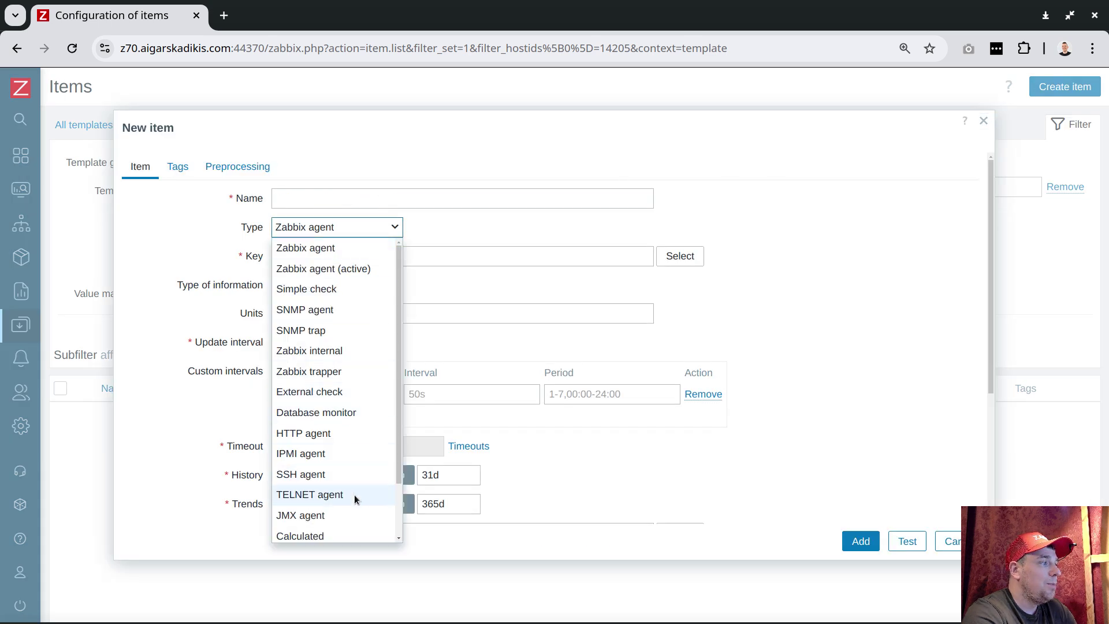
pyautogui.click(332, 532)
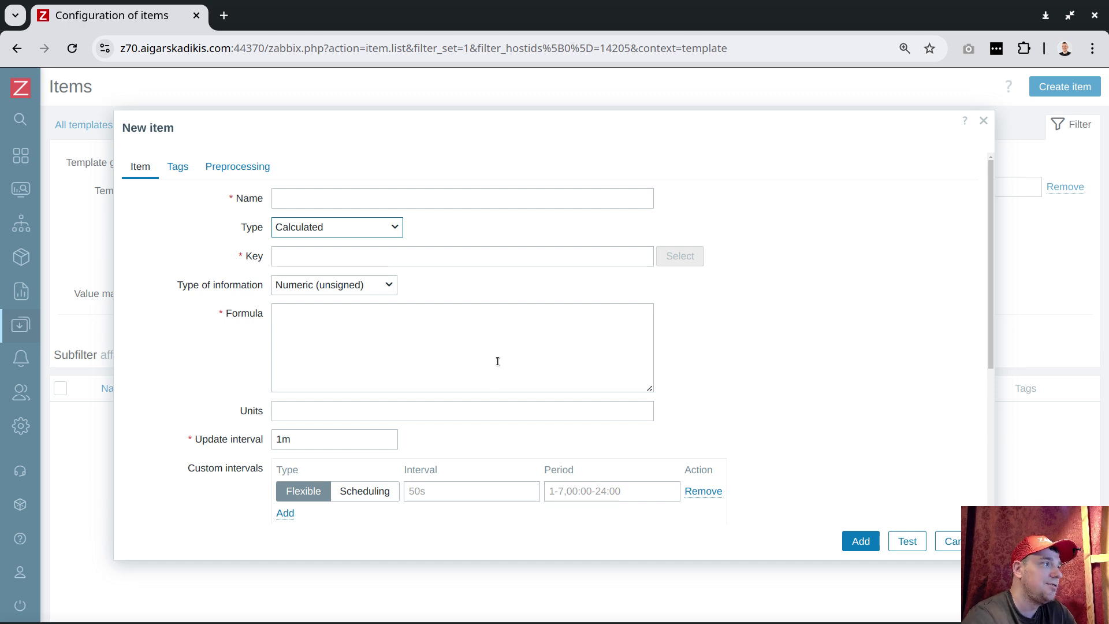
# Set the calculated item's formula to the constant 1
pyautogui.click(341, 333)
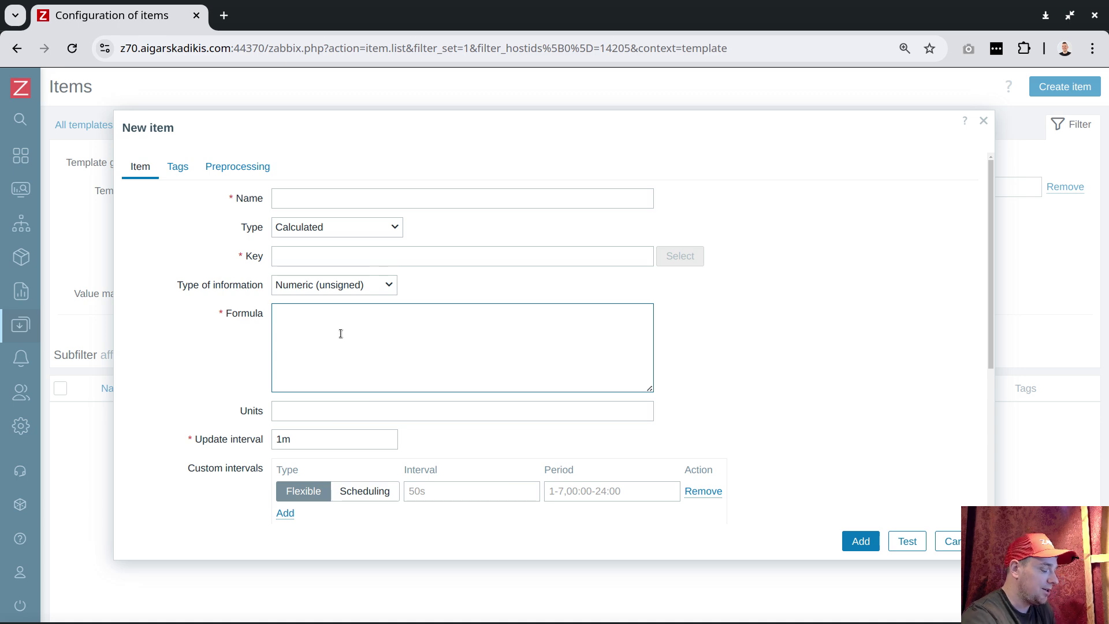
pyautogui.write('last')
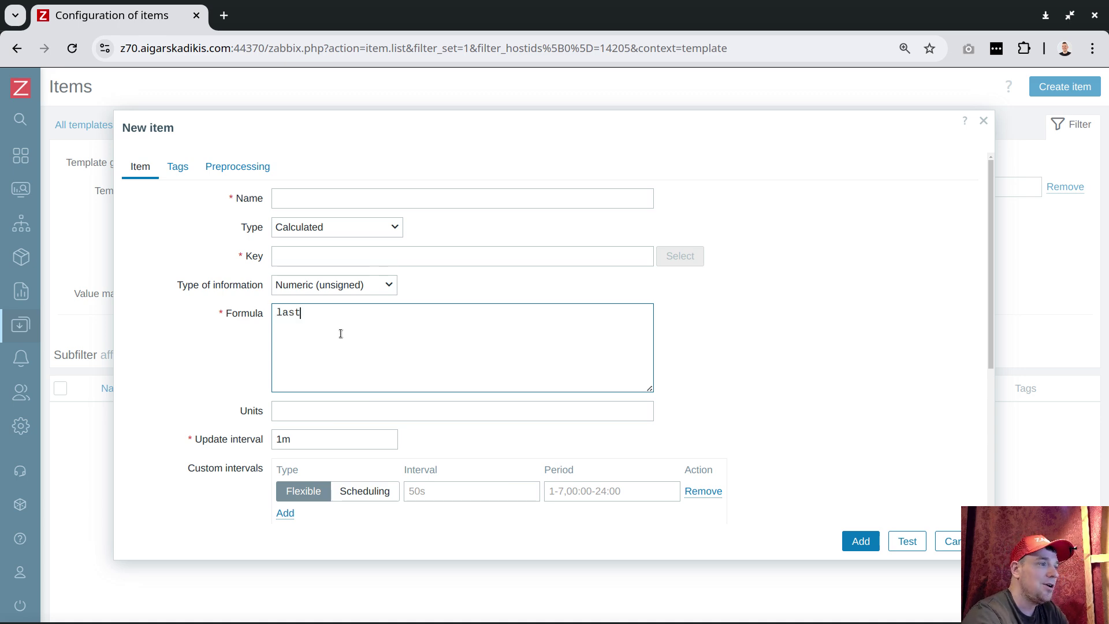
pyautogui.press('BackSpace')
pyautogui.press('BackSpace')
pyautogui.press('BackSpace')
pyautogui.press('BackSpace')
pyautogui.write('l')
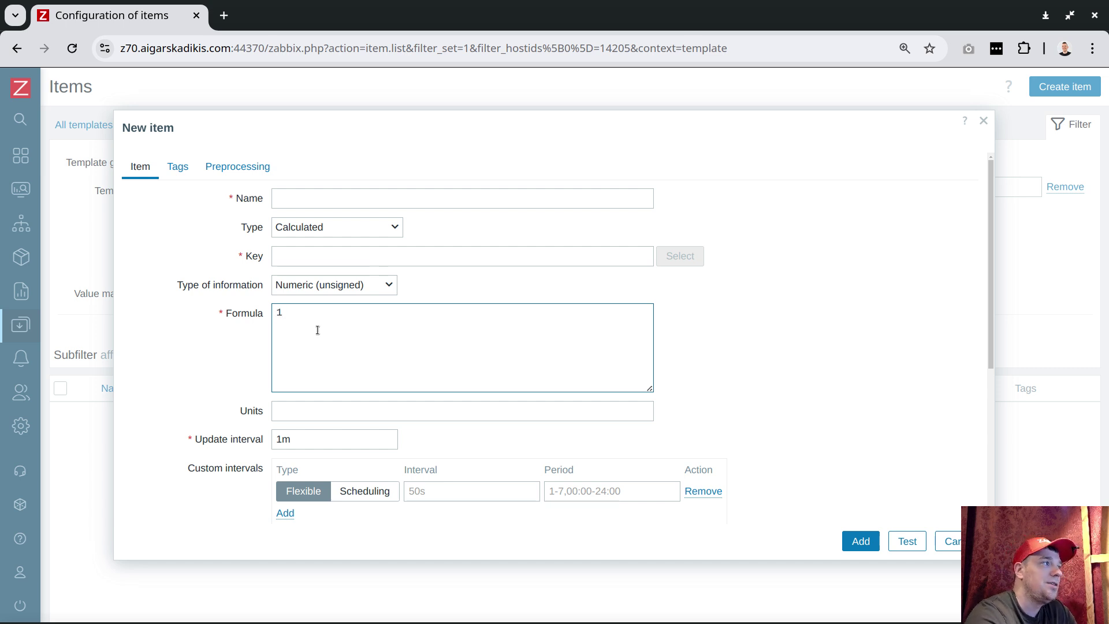
# Enter "input" as both the key and the name of the new item
pyautogui.click(321, 253)
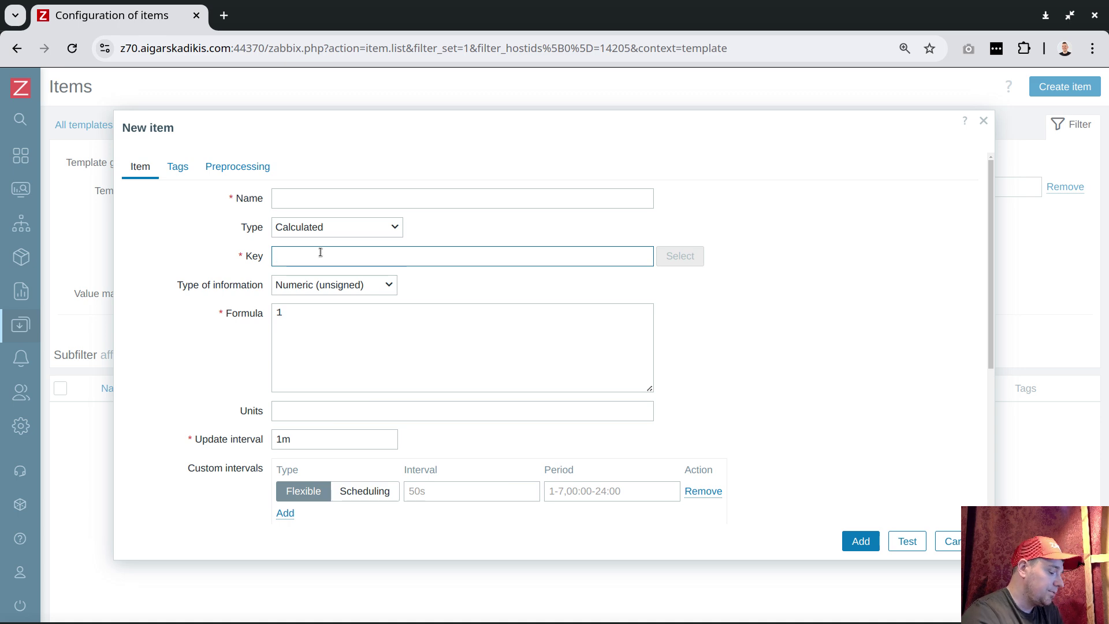
pyautogui.write('input')
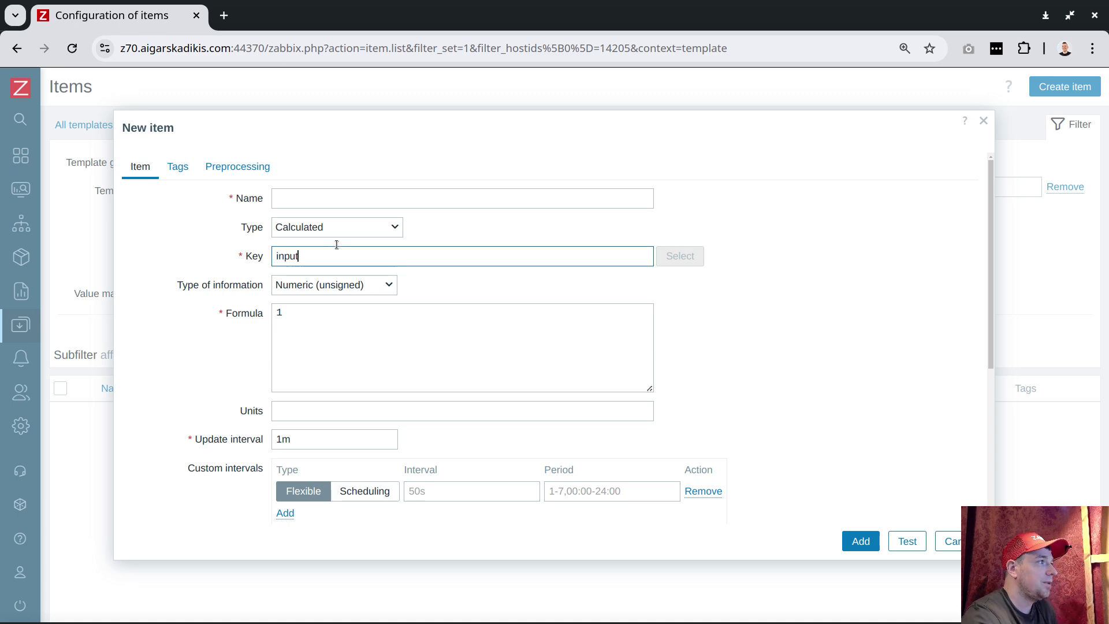
pyautogui.click(333, 203)
pyautogui.write('input')
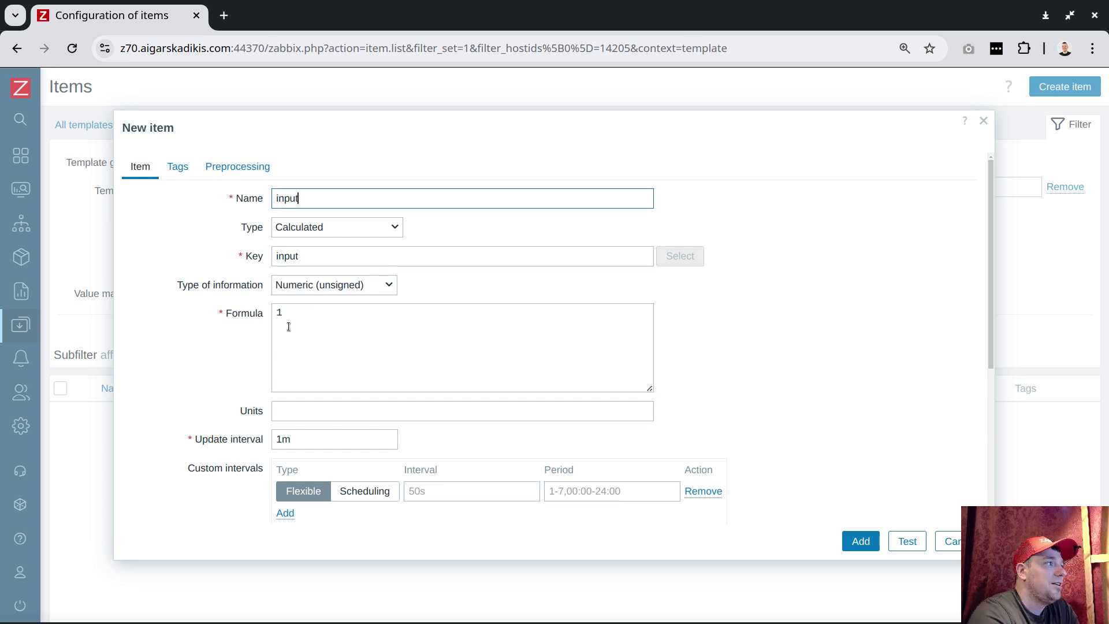
# Add a first preprocessing step to the "input" item, leaving its default type
pyautogui.click(238, 166)
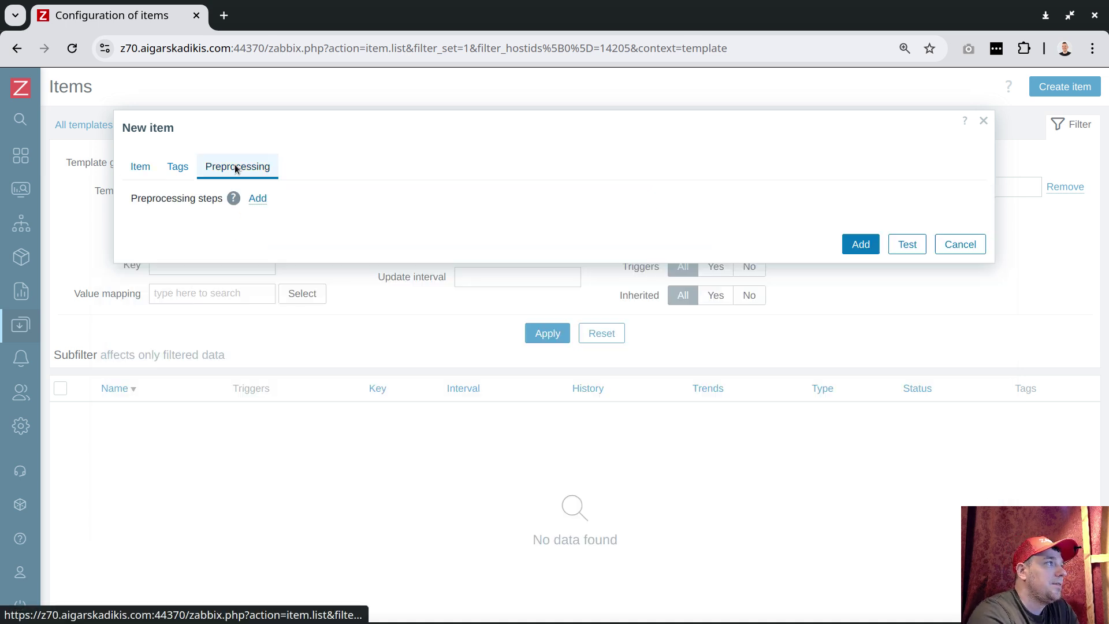
pyautogui.click(258, 198)
pyautogui.click(439, 224)
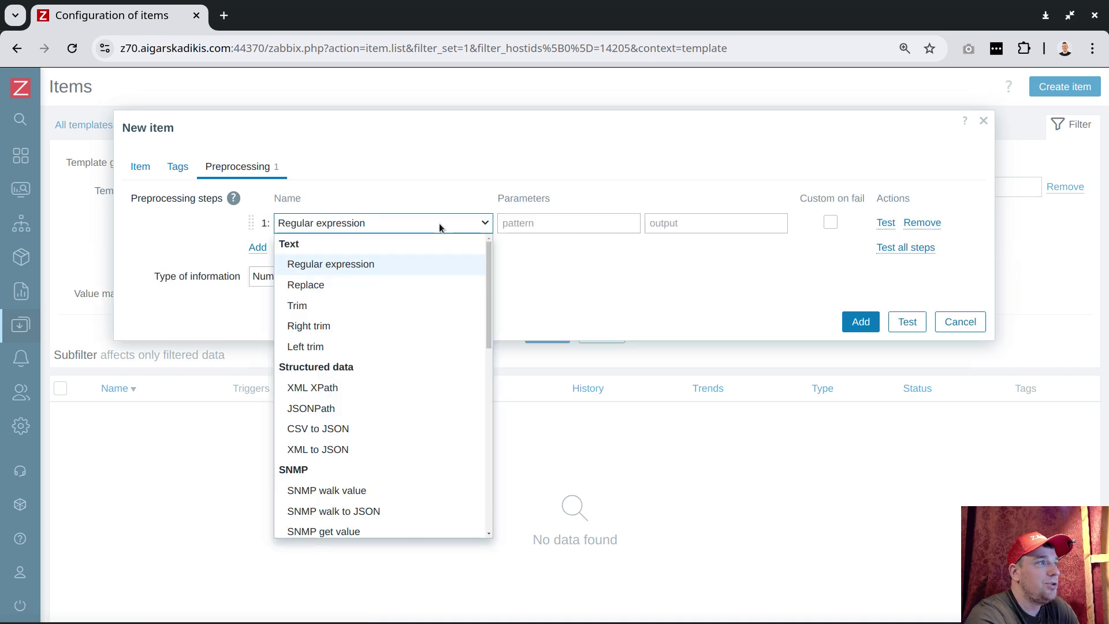
pyautogui.click(439, 223)
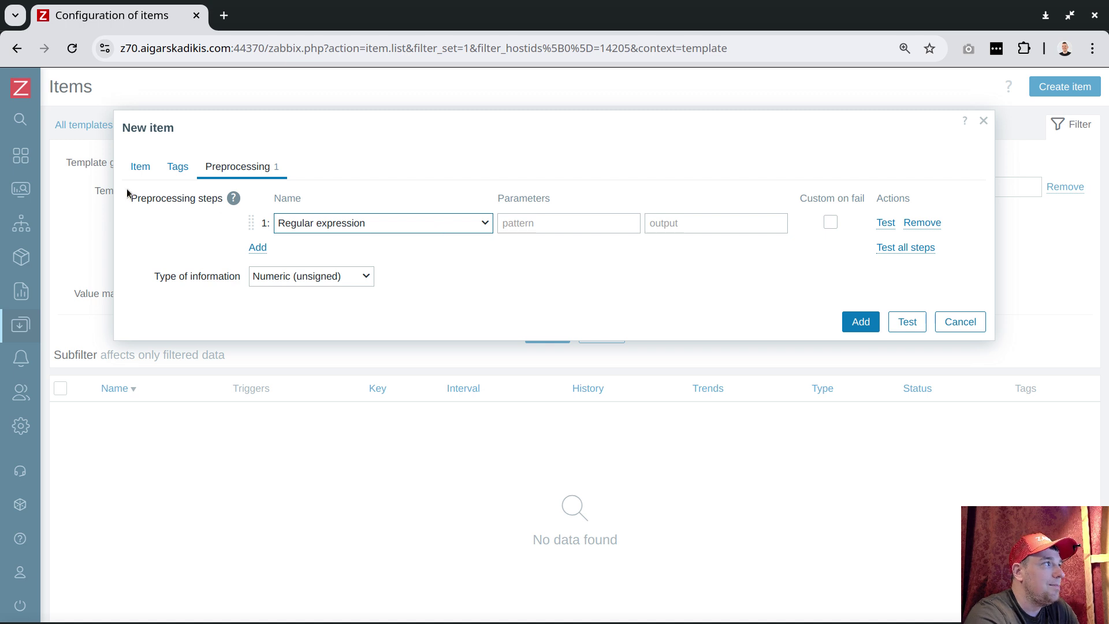
# Set the update interval of the "input" item to 1s
pyautogui.click(140, 167)
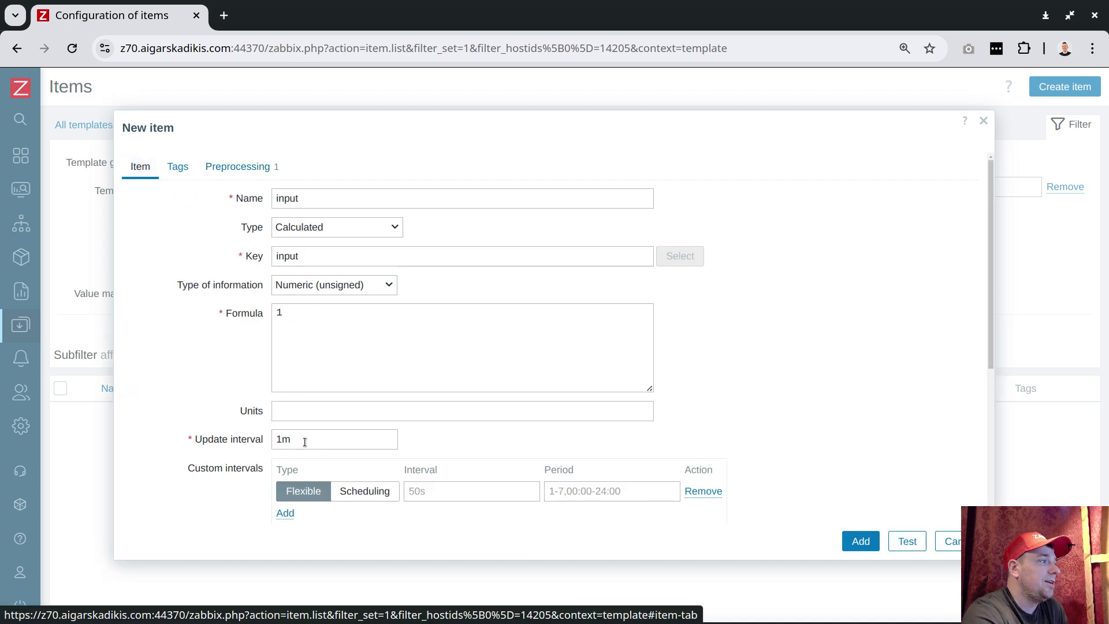
pyautogui.moveTo(305, 442); pyautogui.dragTo(272, 445)
pyautogui.write('1s')
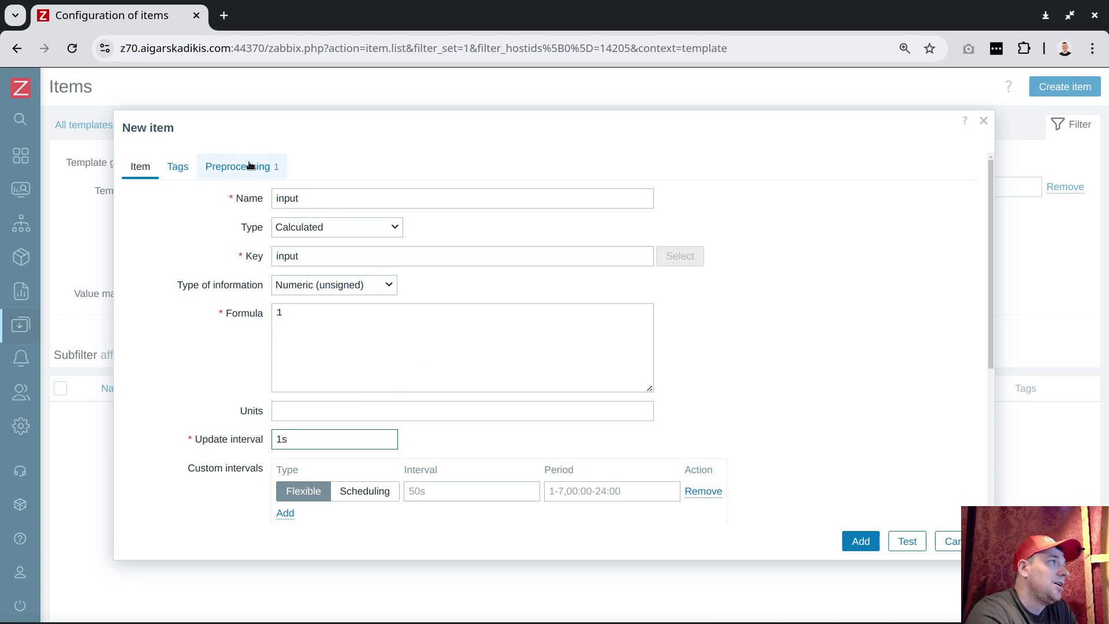
# Change the type of the item's first preprocessing step to JavaScript
pyautogui.click(249, 166)
pyautogui.click(457, 225)
pyautogui.scroll(-5, 418, 415)
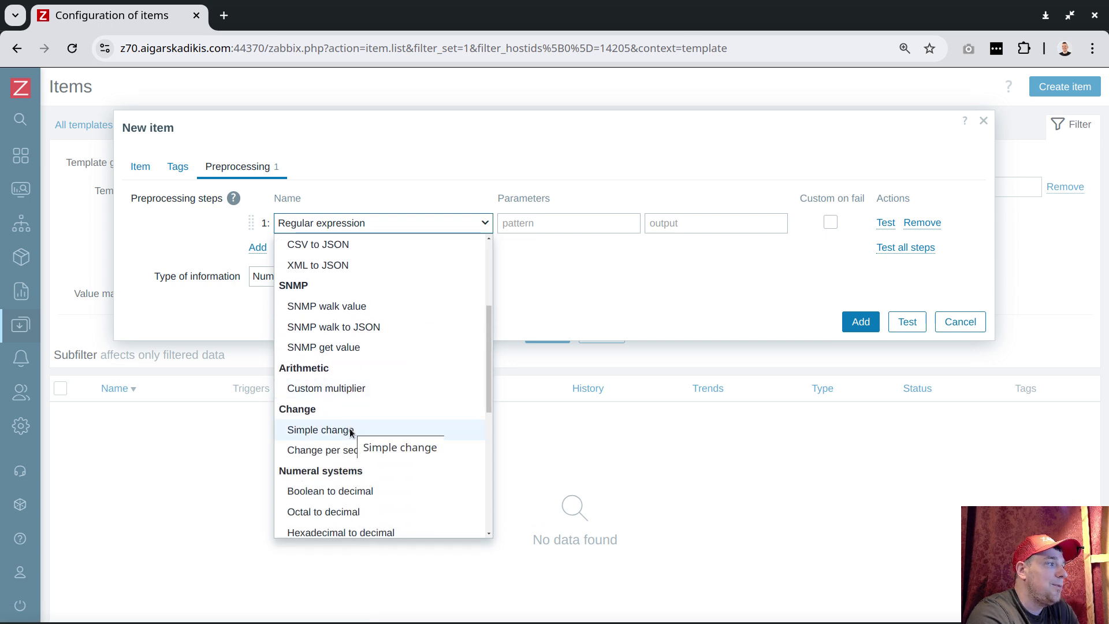
pyautogui.scroll(-3, 362, 384)
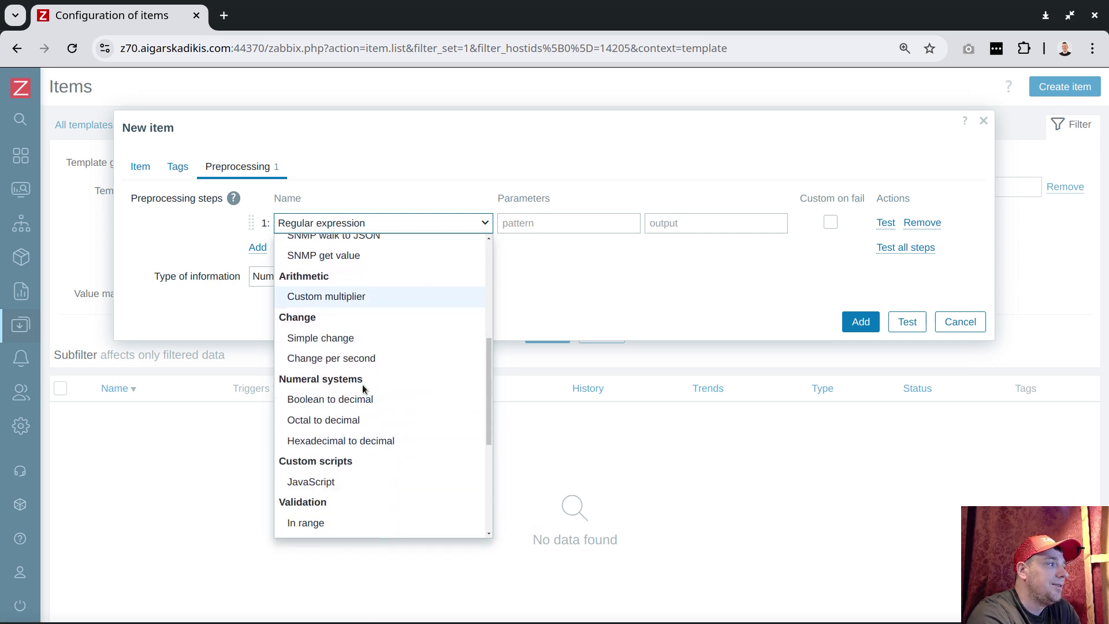
pyautogui.click(345, 484)
# Write the preprocessing script "return Math.random() * 2;" and apply it to the JavaScript step
pyautogui.click(535, 224)
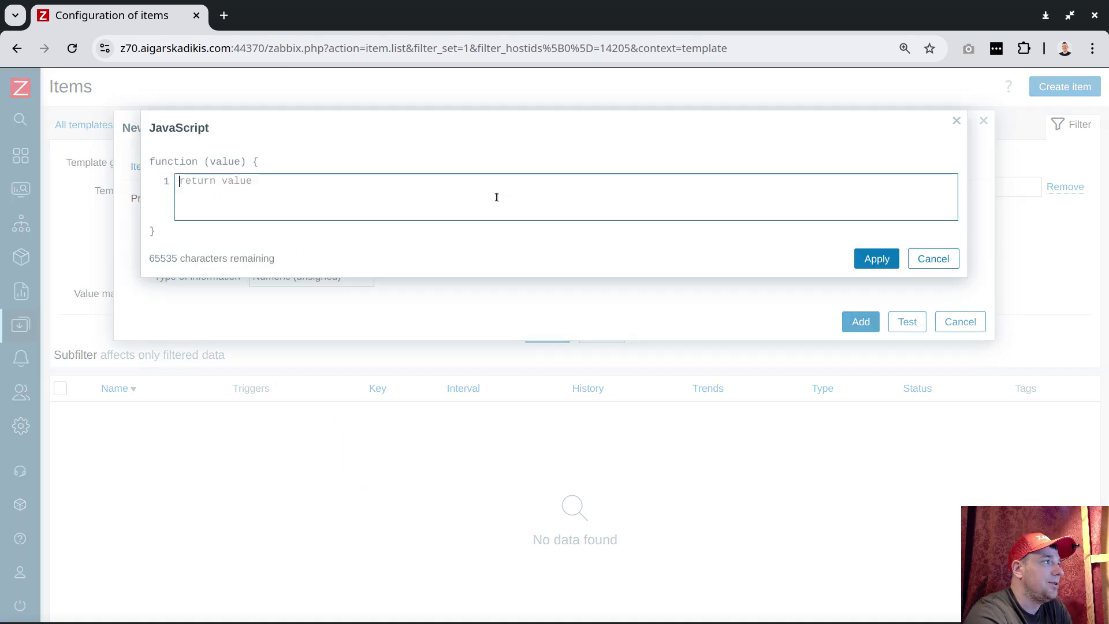
pyautogui.write('r')
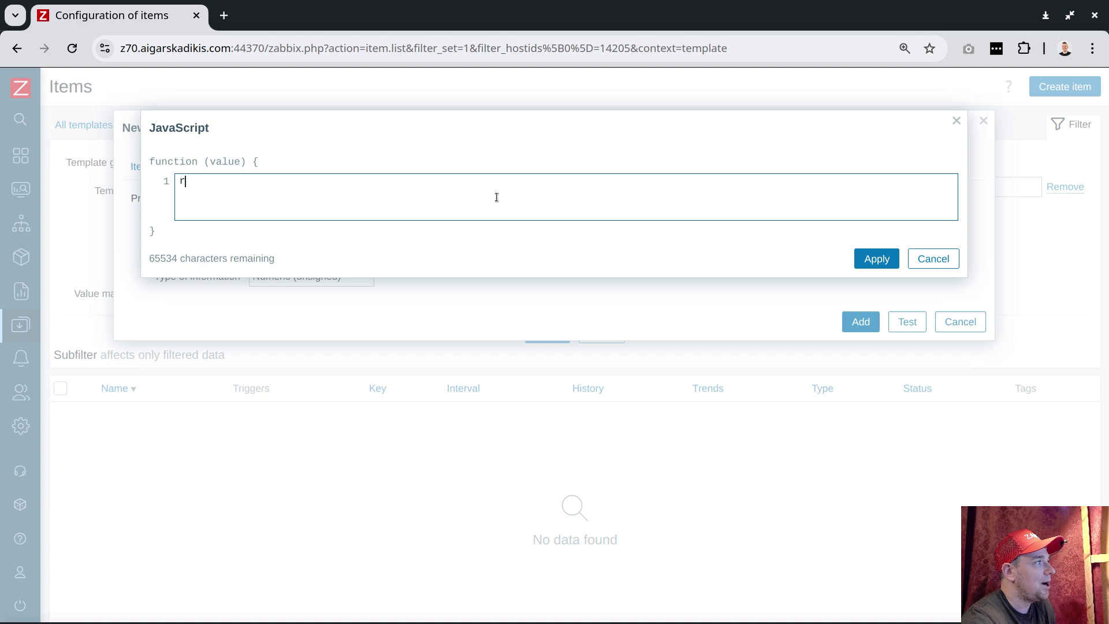
pyautogui.write('er')
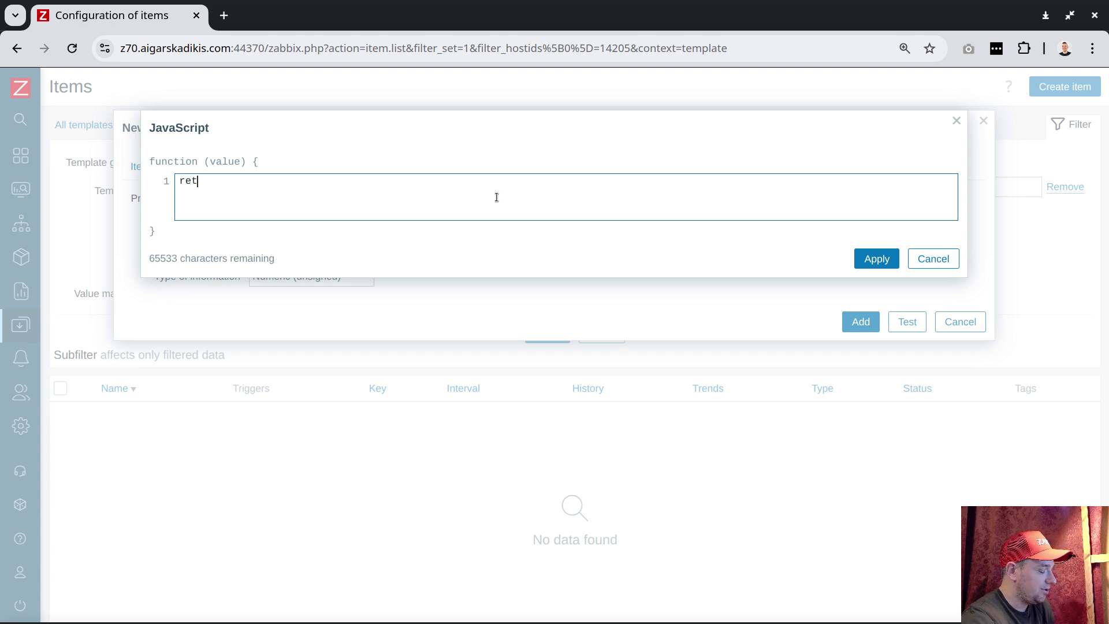
pyautogui.write('urn ')
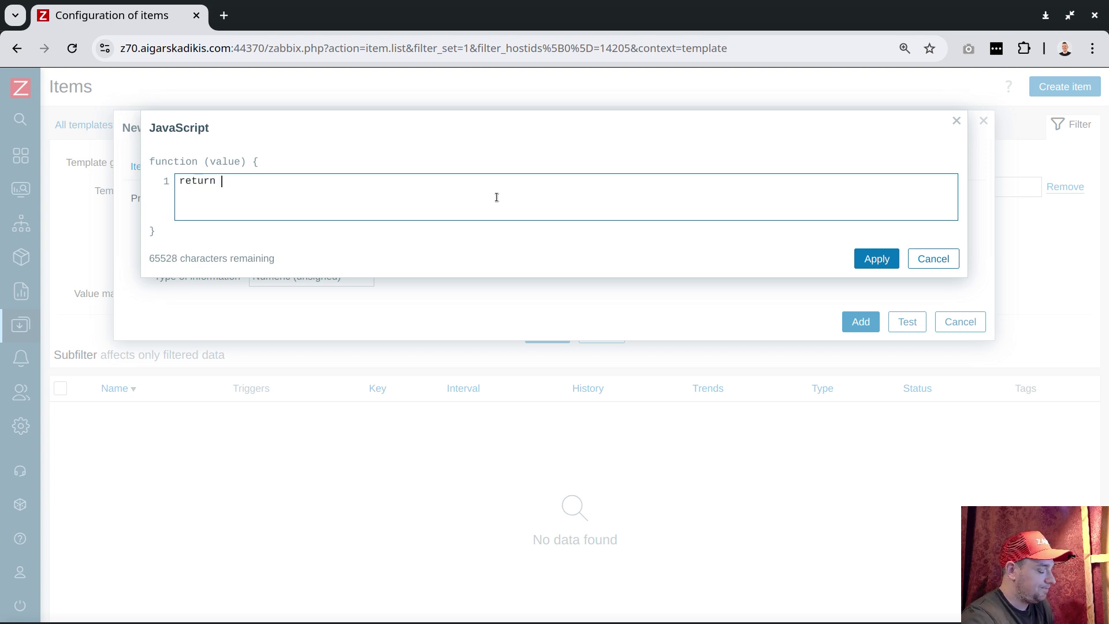
pyautogui.write('val')
pyautogui.press('BackSpace')
pyautogui.press('BackSpace')
pyautogui.press('BackSpace')
pyautogui.write('M')
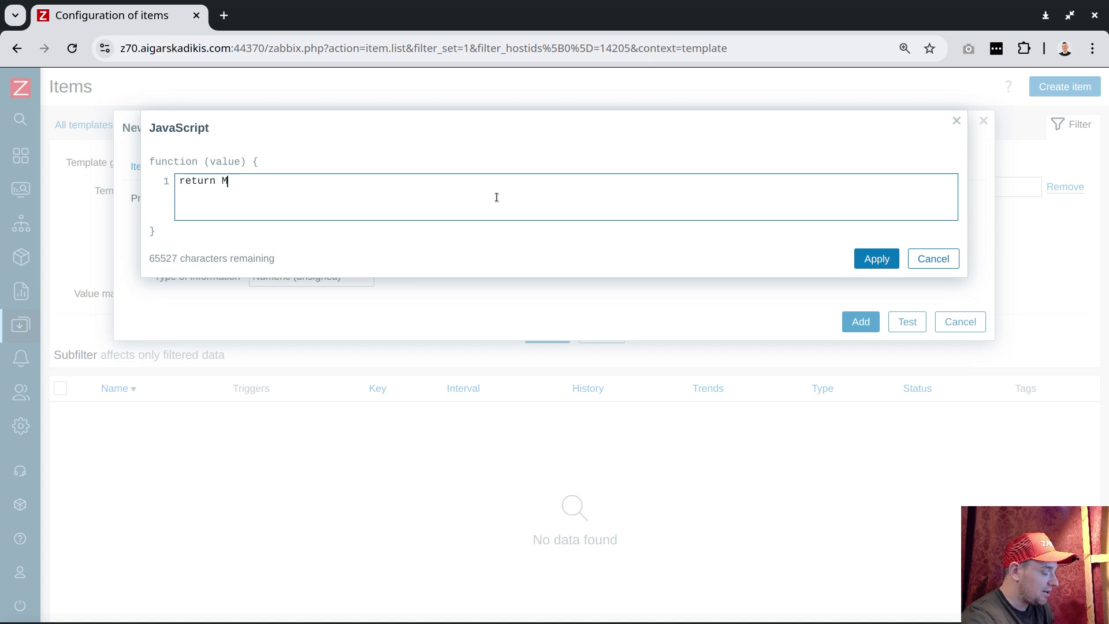
pyautogui.write('ath.')
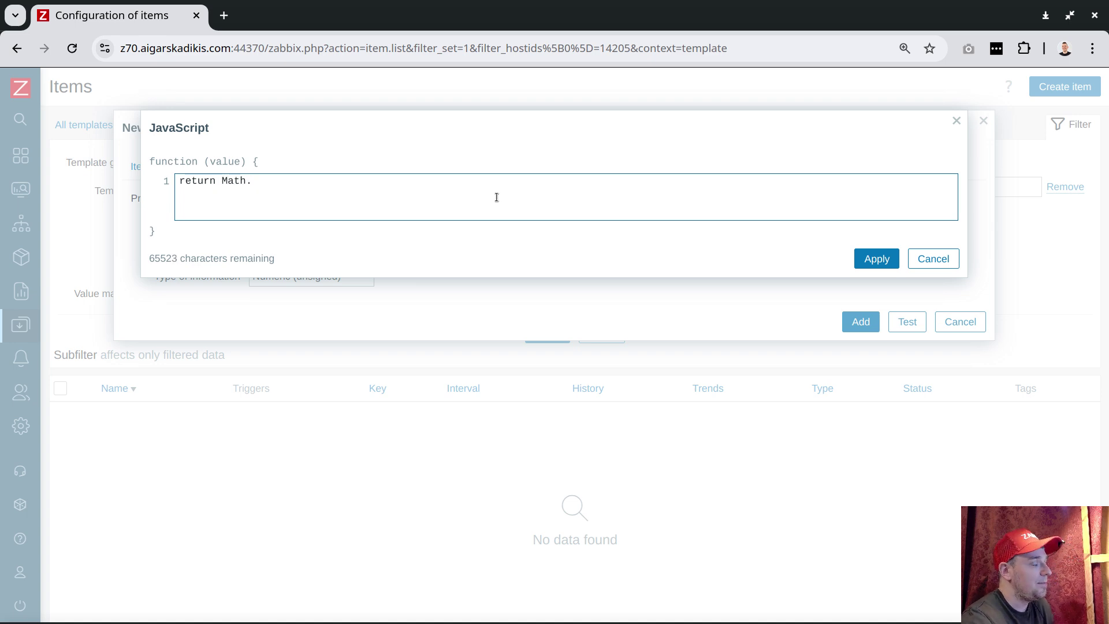
pyautogui.write('random')
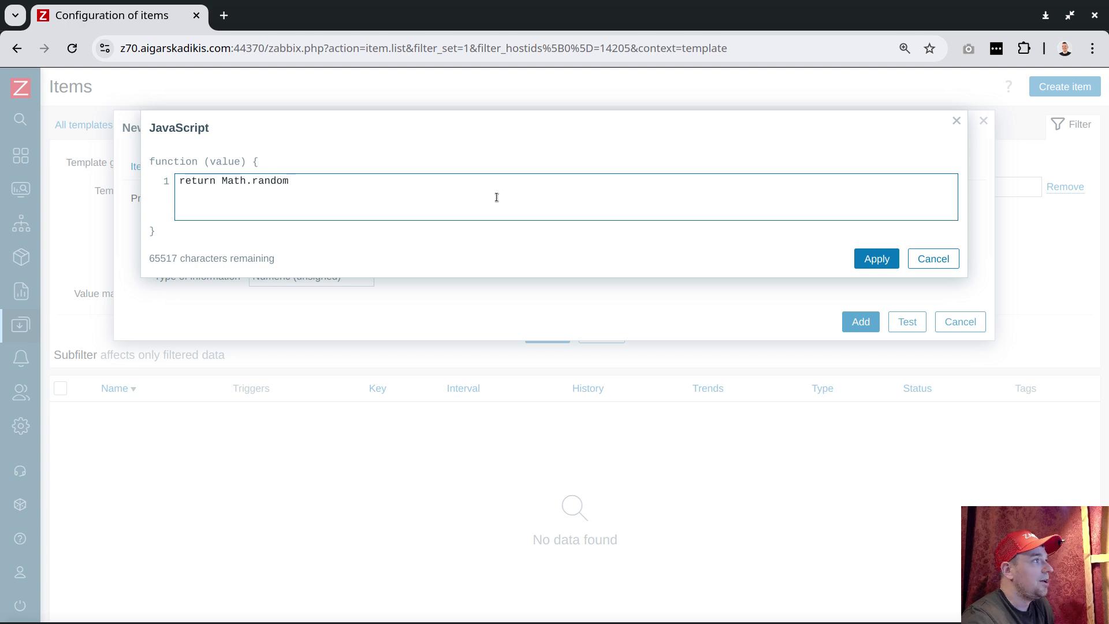
pyautogui.write('() ')
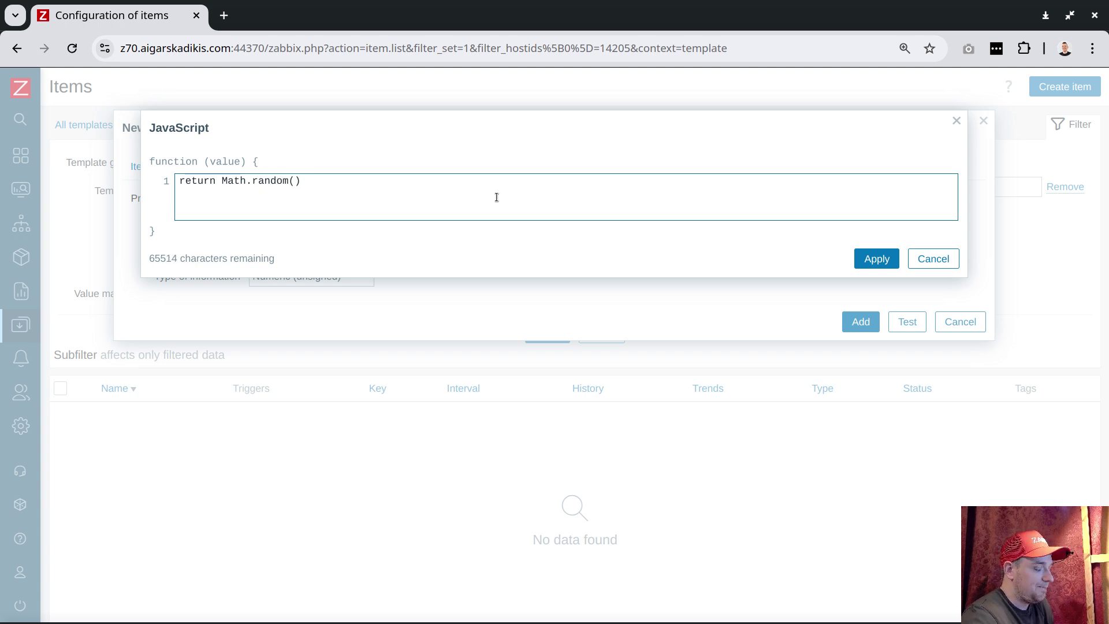
pyautogui.write('* 2')
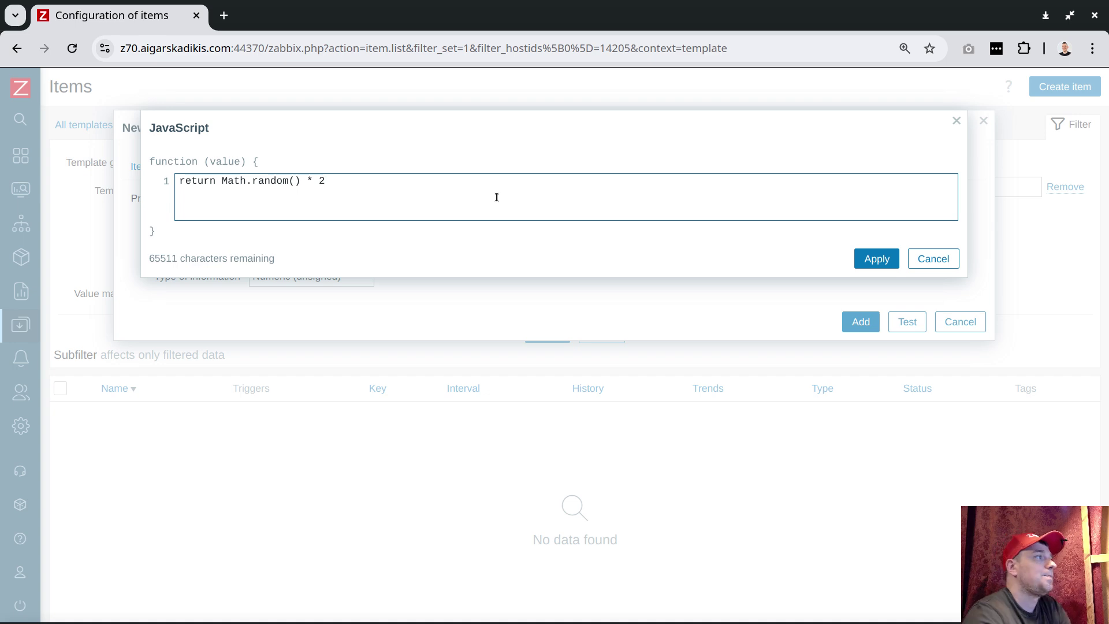
pyautogui.write(';')
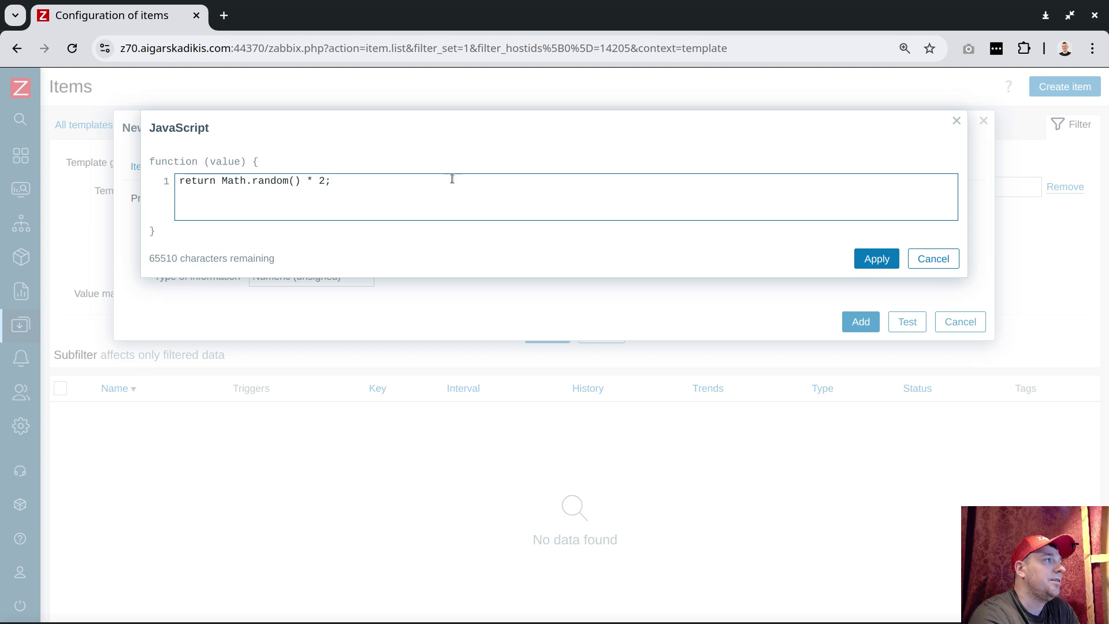
pyautogui.click(864, 260)
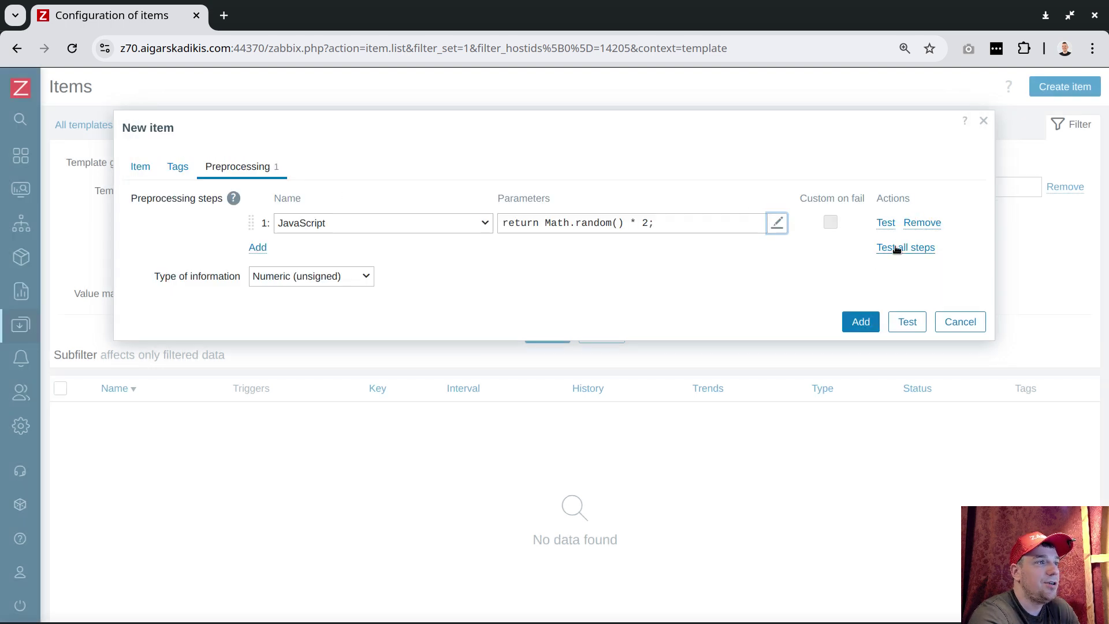
# Test all preprocessing steps several times to check the generated values, and close the item test
pyautogui.click(896, 249)
pyautogui.click(804, 349)
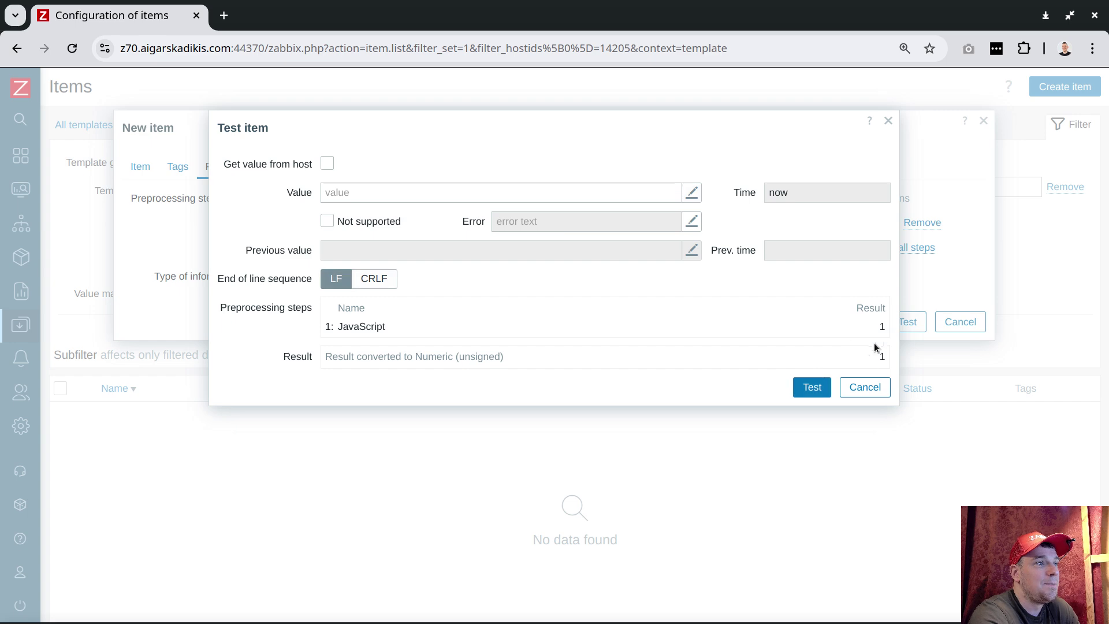
pyautogui.click(812, 386)
pyautogui.click(814, 385)
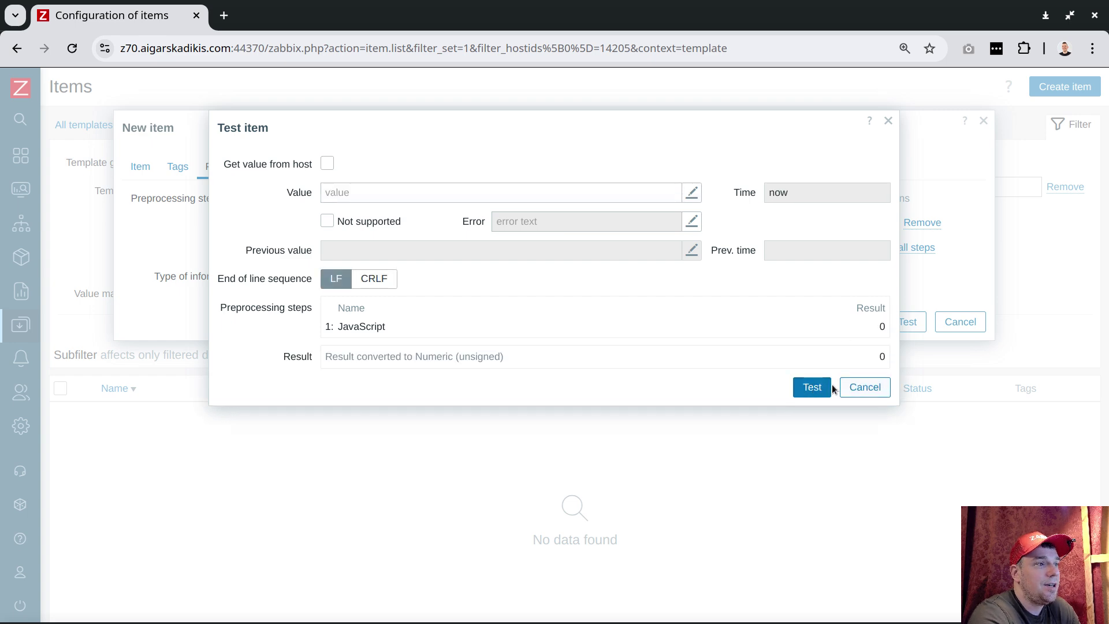
pyautogui.click(809, 387)
pyautogui.click(813, 388)
pyautogui.click(812, 388)
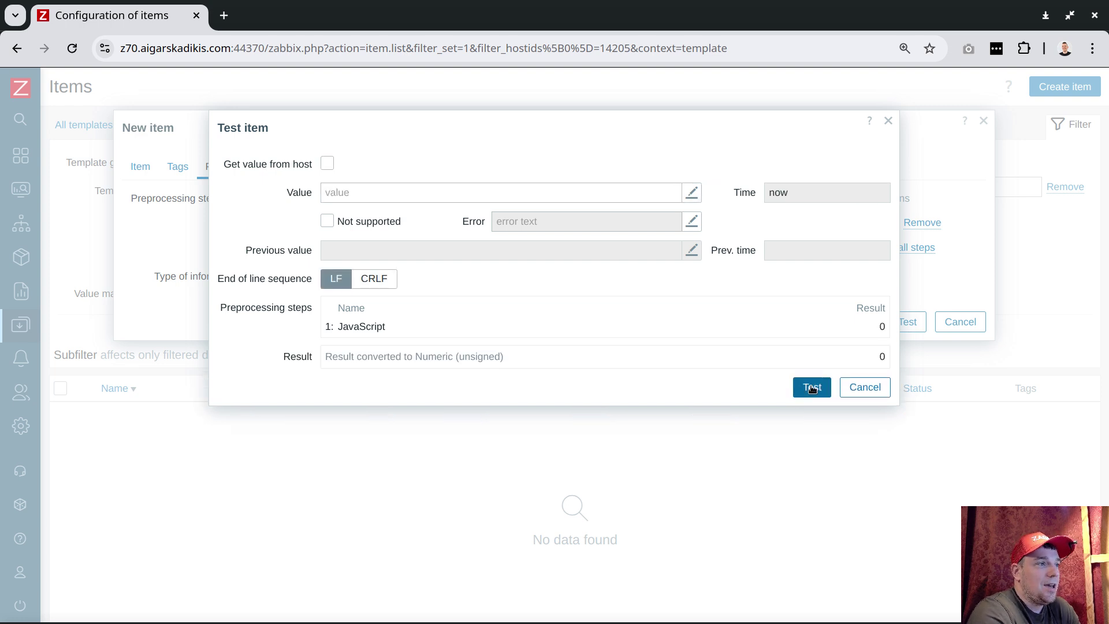
pyautogui.click(858, 388)
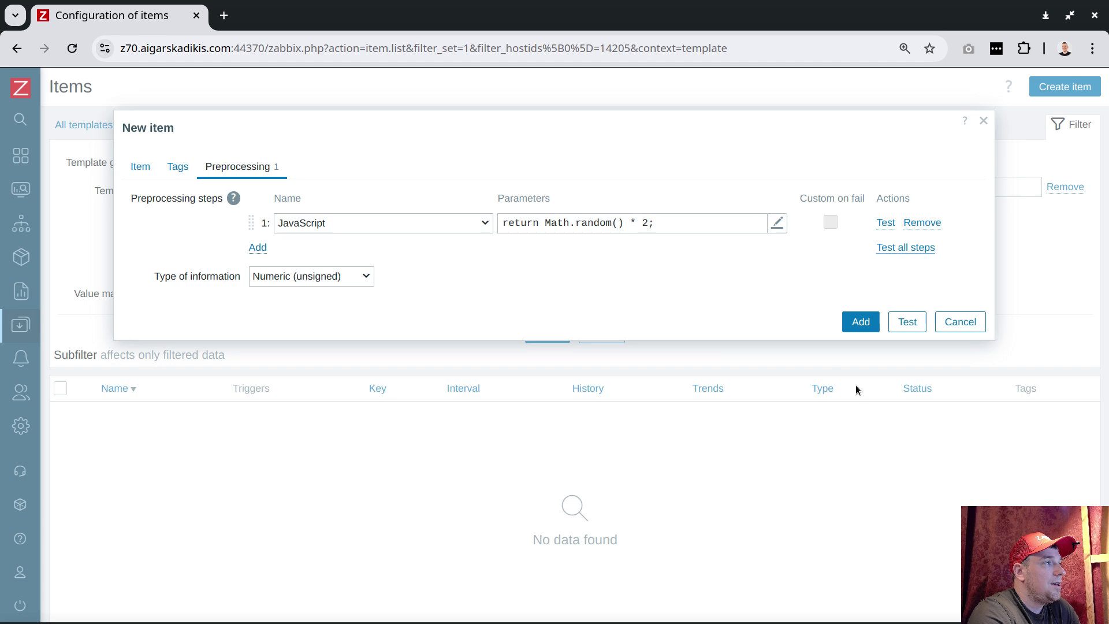
# Change the JavaScript preprocessing script to "return Math.random() * 900 + 100;" and apply it
pyautogui.click(629, 222)
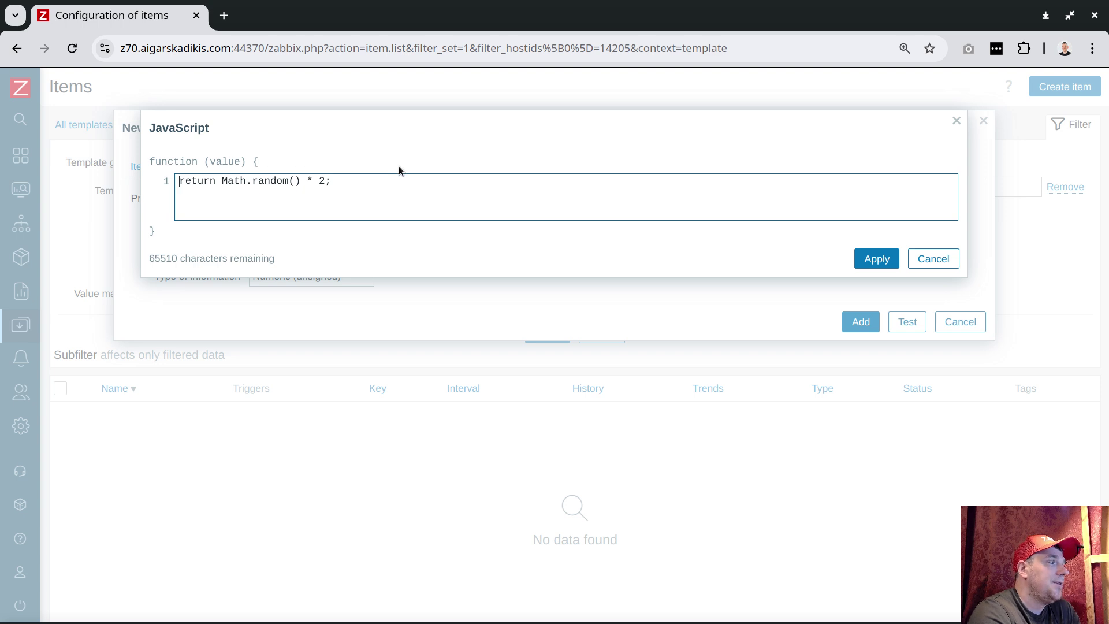
pyautogui.click(365, 175)
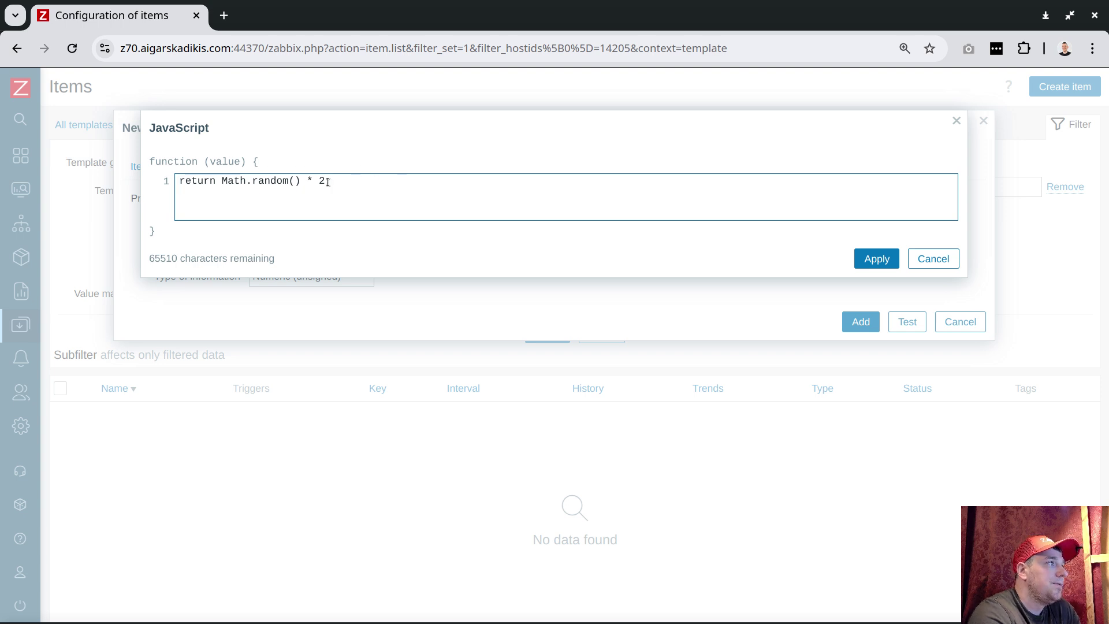
pyautogui.press('Left')
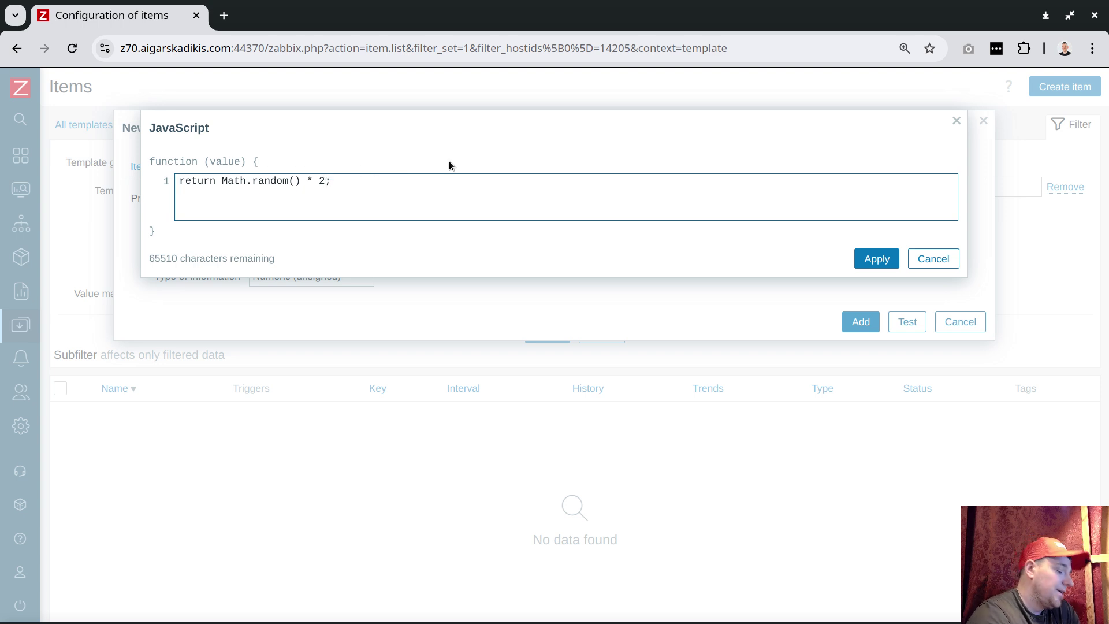
pyautogui.press('BackSpace')
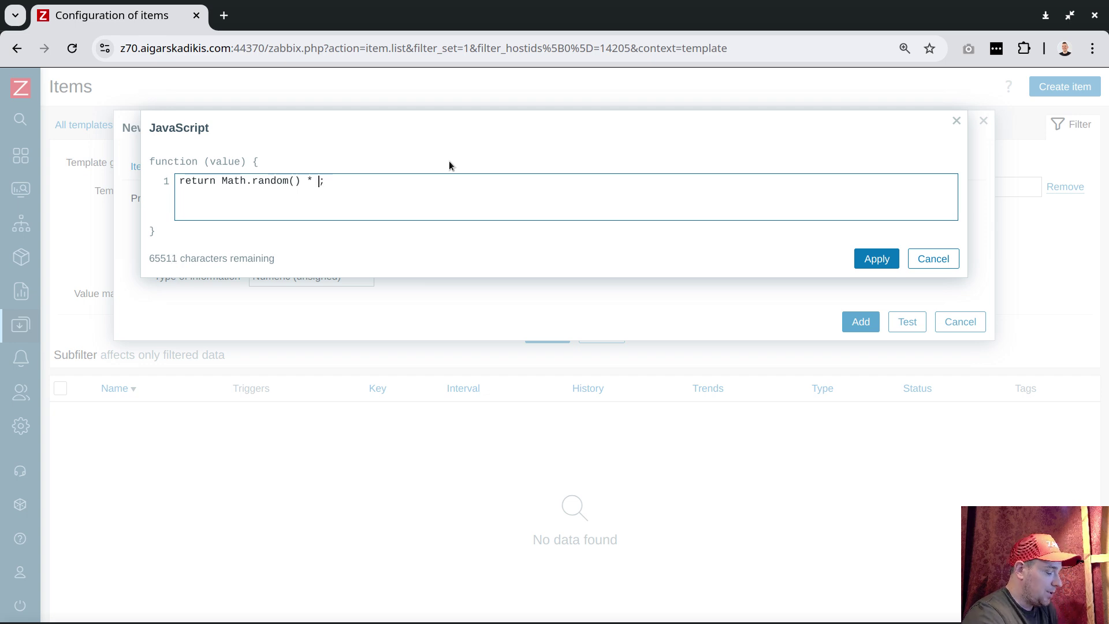
pyautogui.write('900')
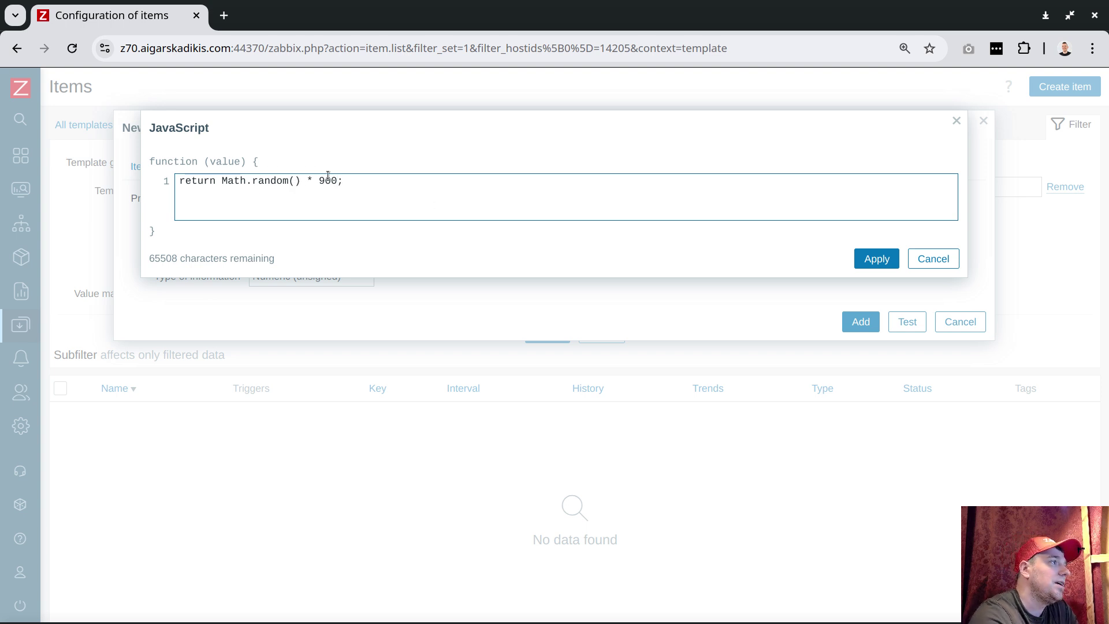
pyautogui.write('+ 100')
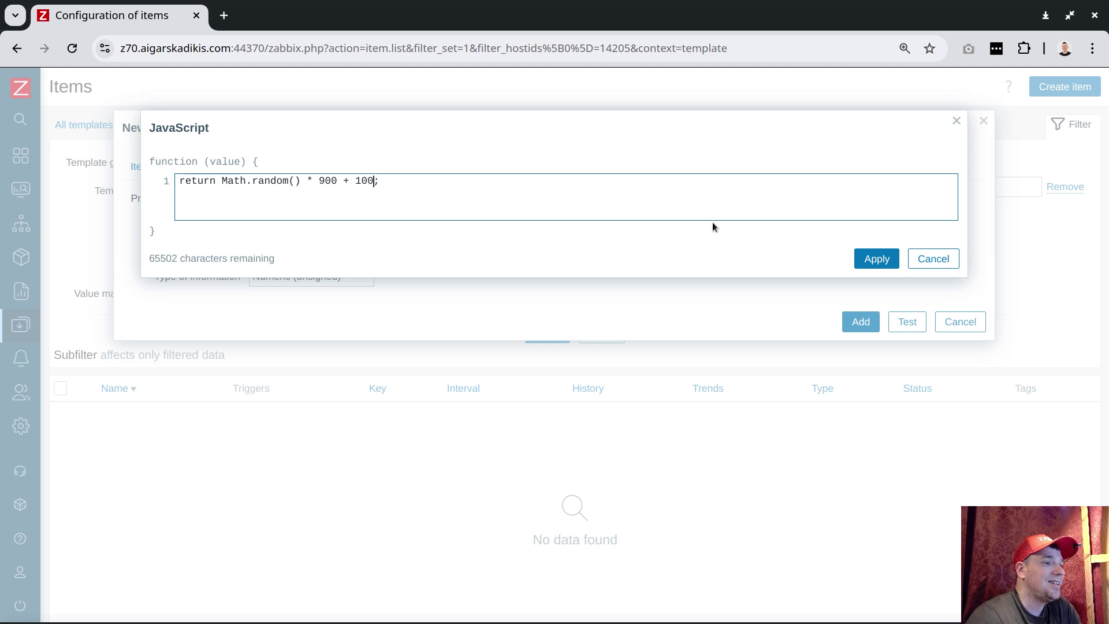
pyautogui.click(891, 264)
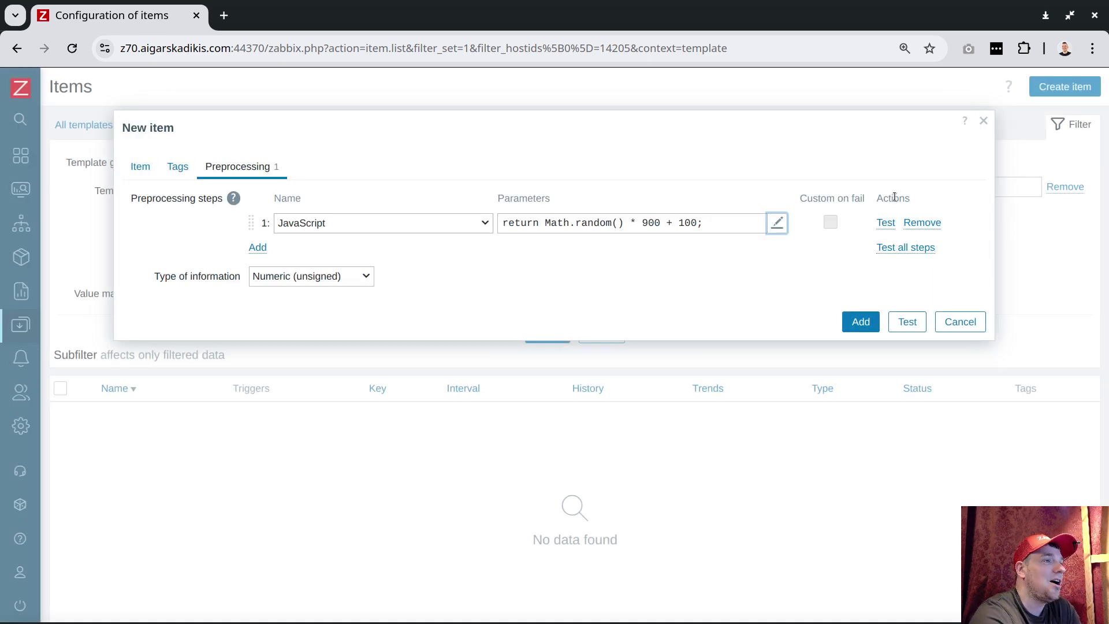
# Test the item repeatedly with values fetched from the host, close the test, and add the new item to the template
pyautogui.click(901, 315)
pyautogui.click(782, 443)
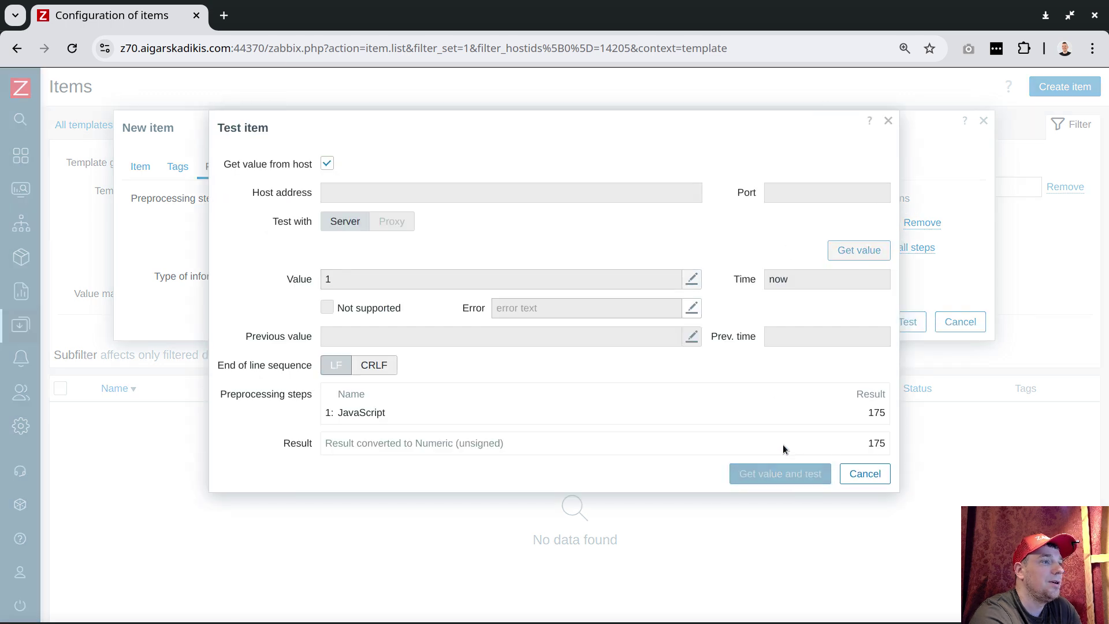
pyautogui.click(790, 472)
pyautogui.click(790, 473)
pyautogui.click(790, 474)
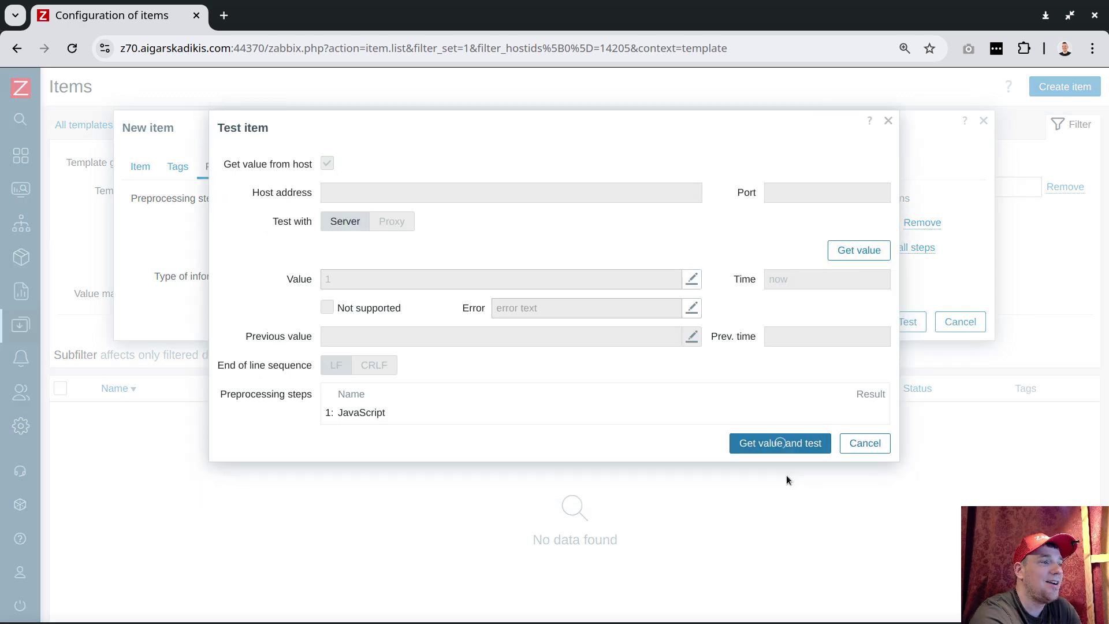
pyautogui.click(792, 474)
pyautogui.click(790, 473)
pyautogui.click(792, 473)
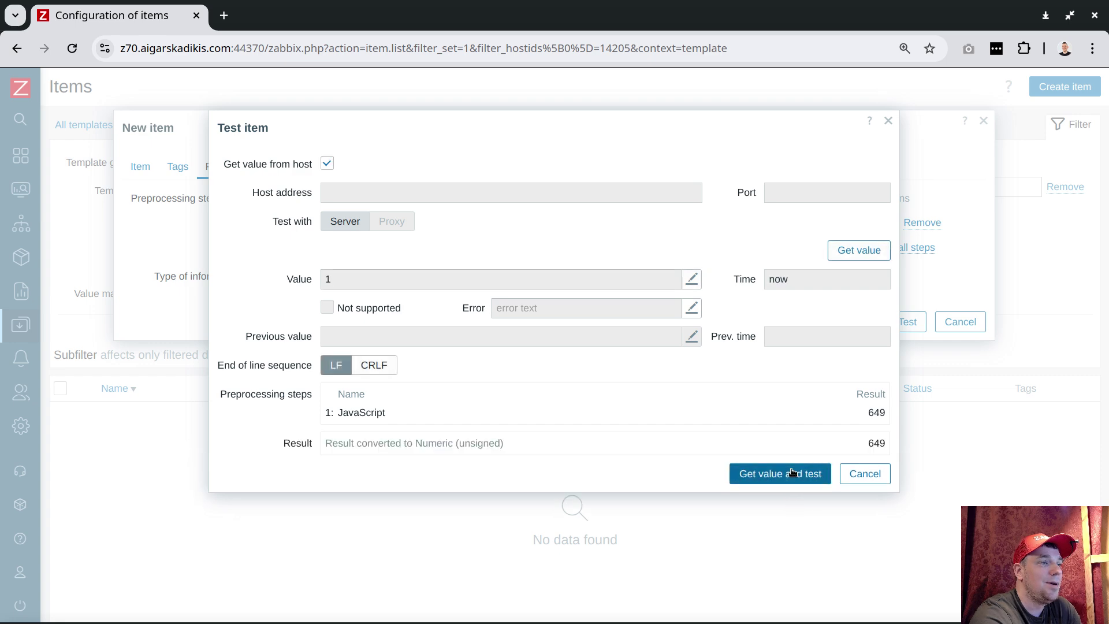
pyautogui.click(812, 472)
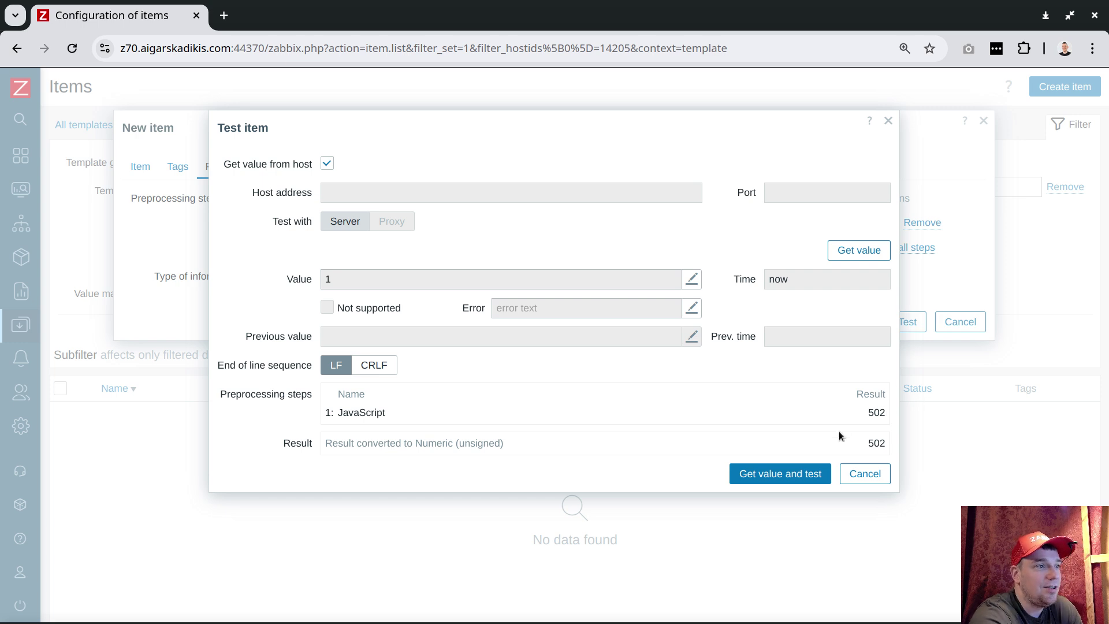
pyautogui.click(849, 477)
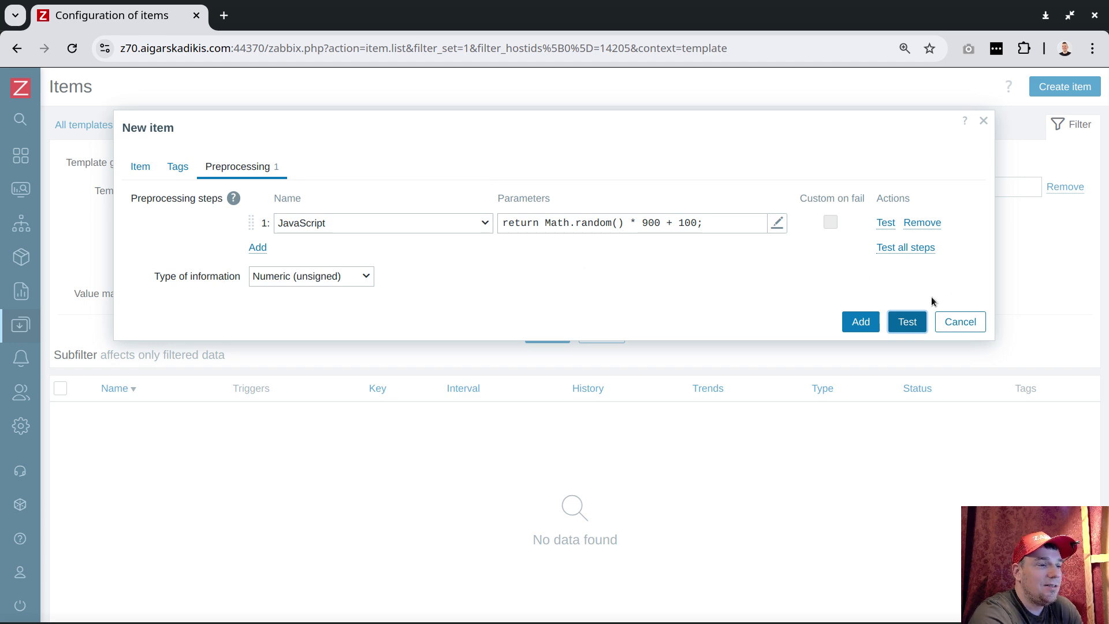
pyautogui.click(860, 324)
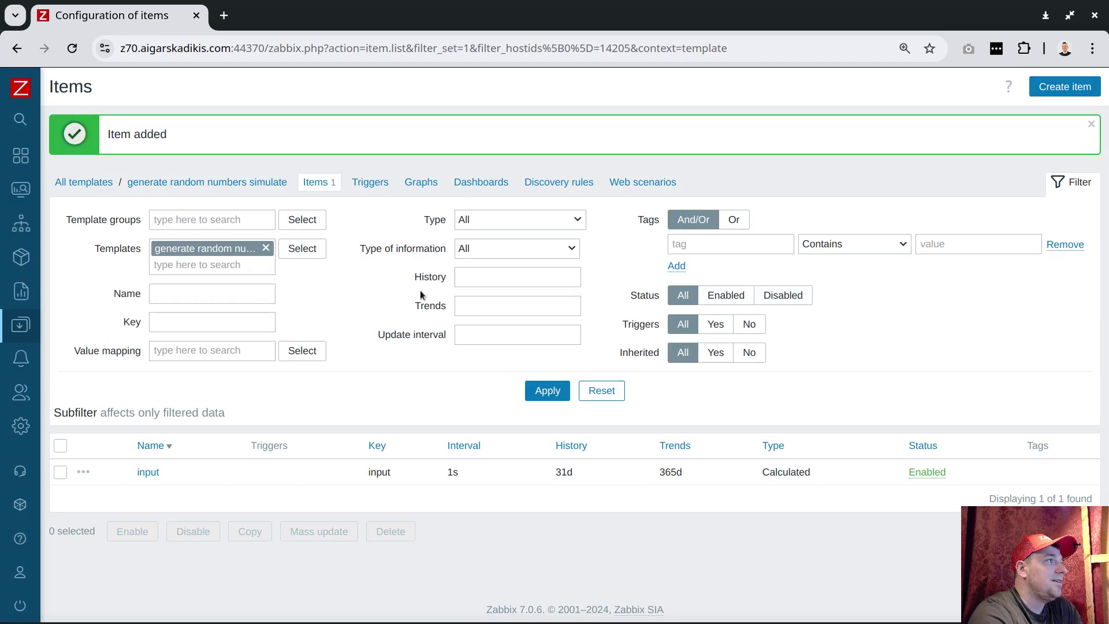
# Start a new trigger in the template and insert a condition that the last value of the "input" item is > 0
pyautogui.click(375, 184)
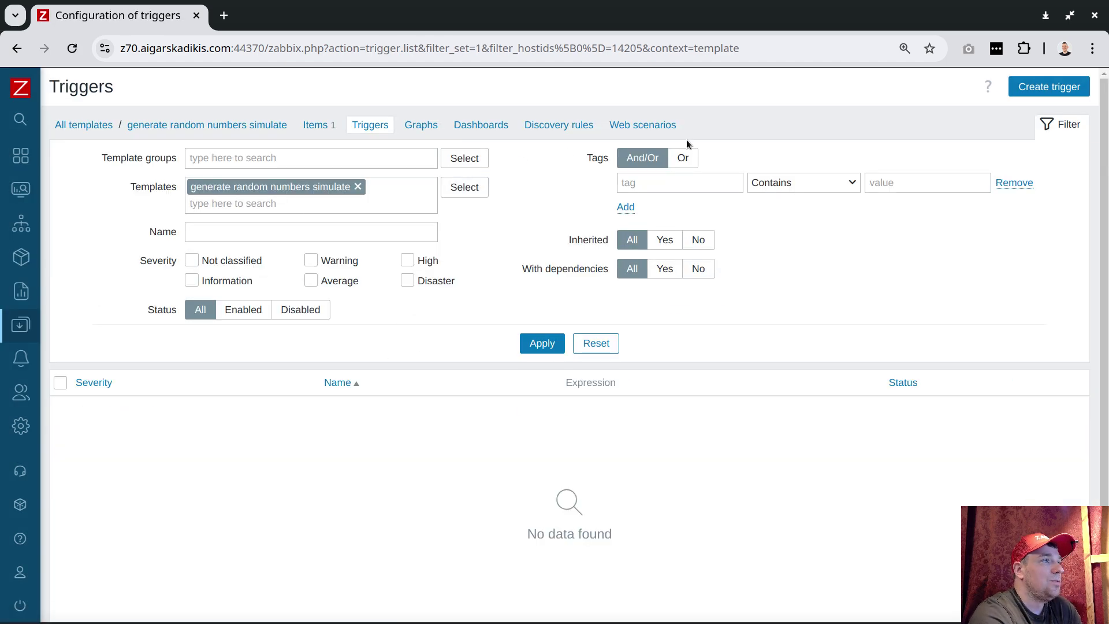
pyautogui.click(1048, 87)
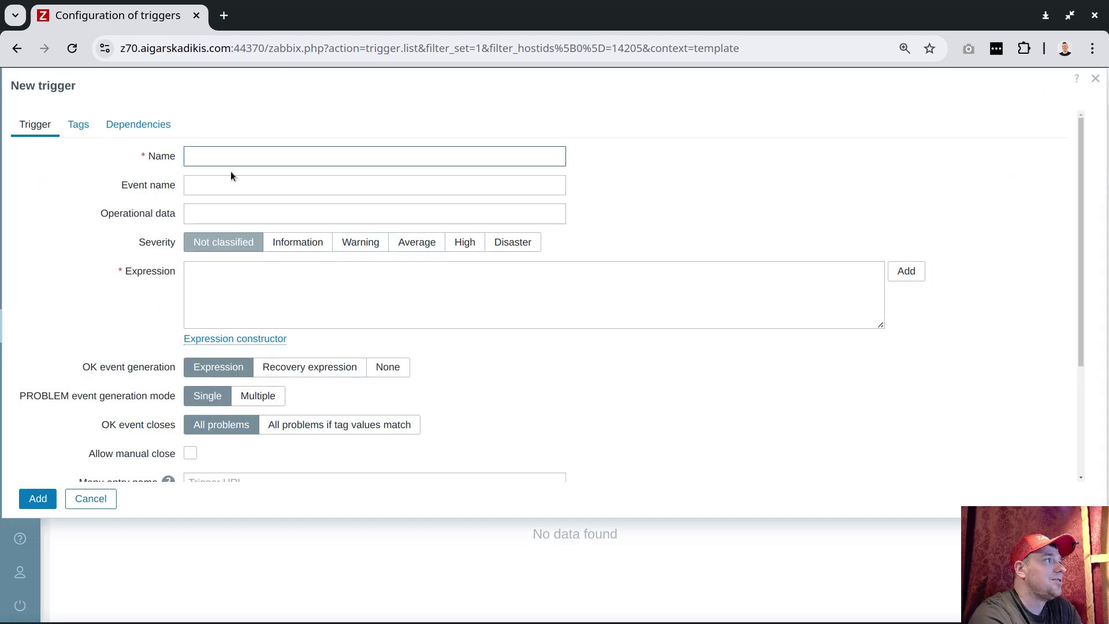
pyautogui.click(907, 273)
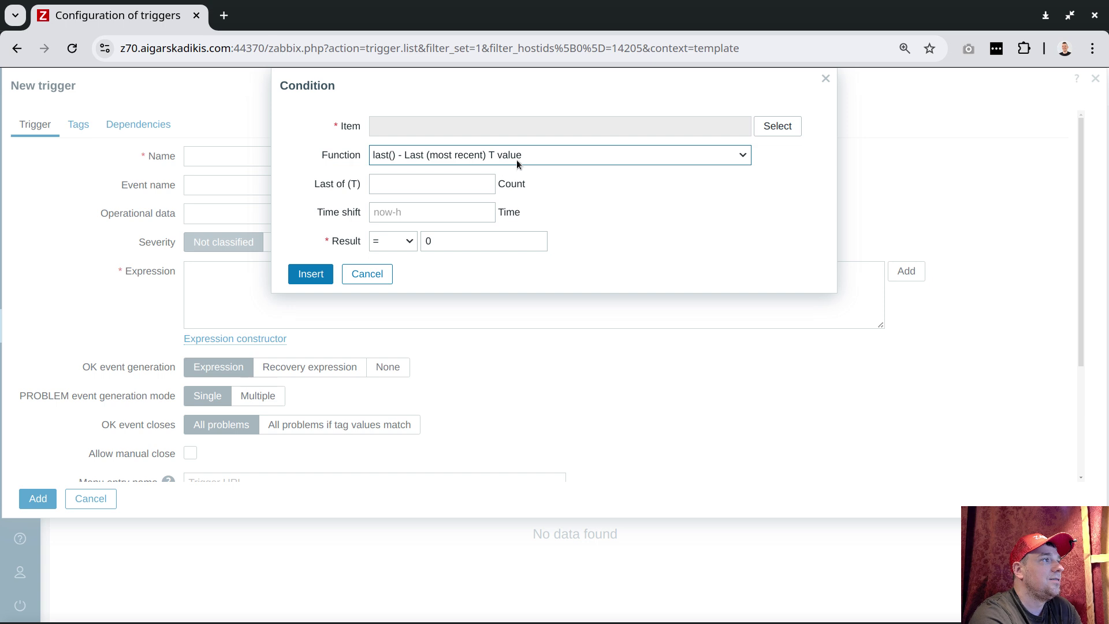
pyautogui.click(768, 126)
pyautogui.click(296, 189)
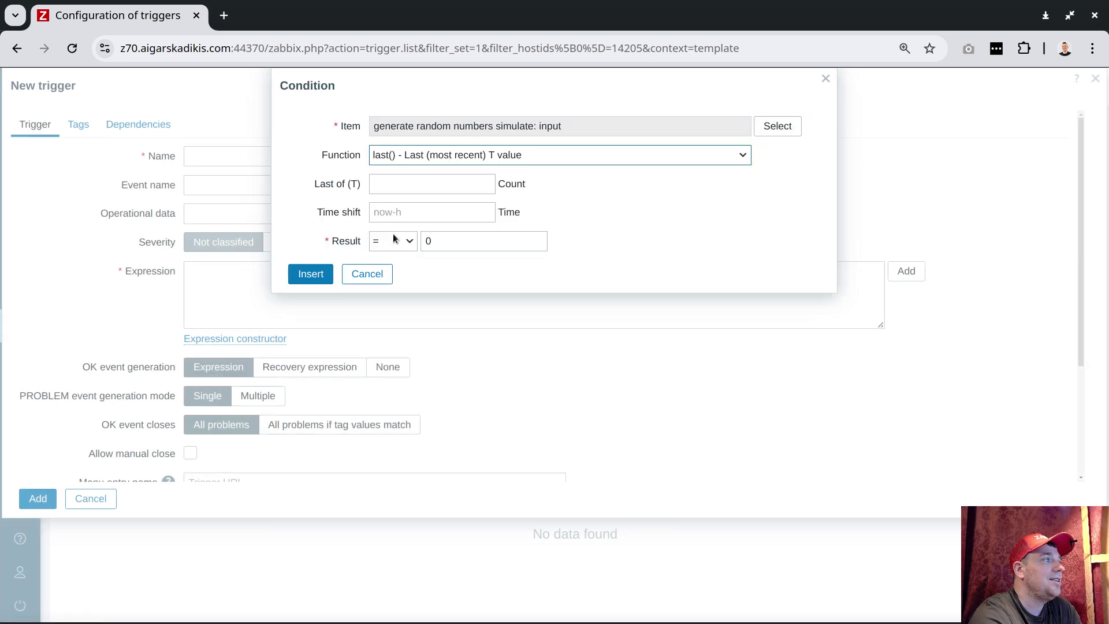
pyautogui.click(395, 242)
pyautogui.click(385, 304)
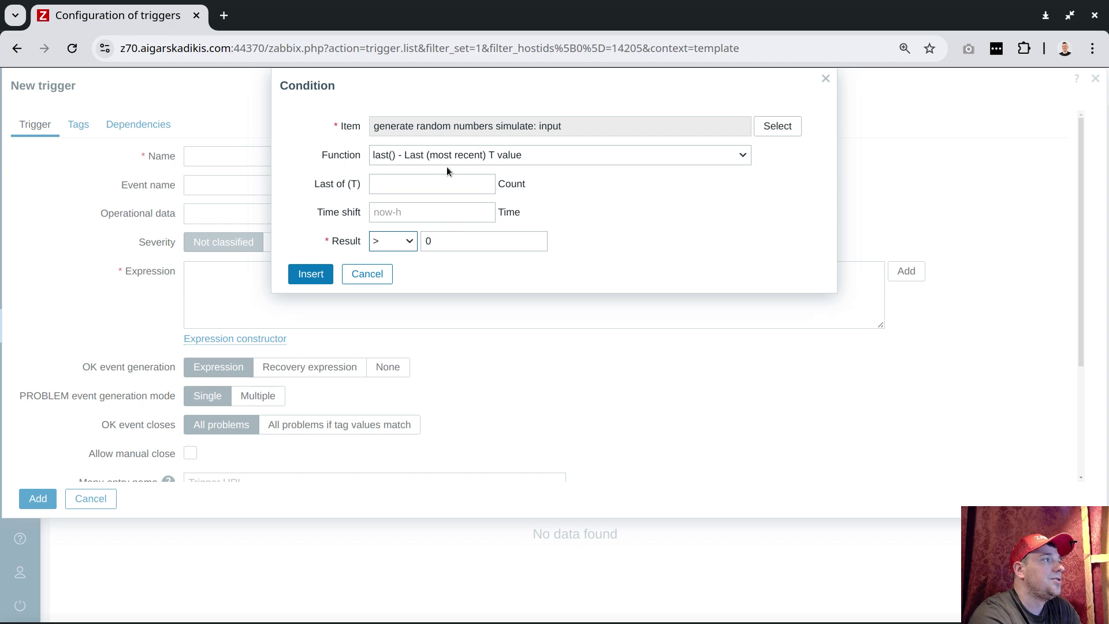
pyautogui.click(311, 274)
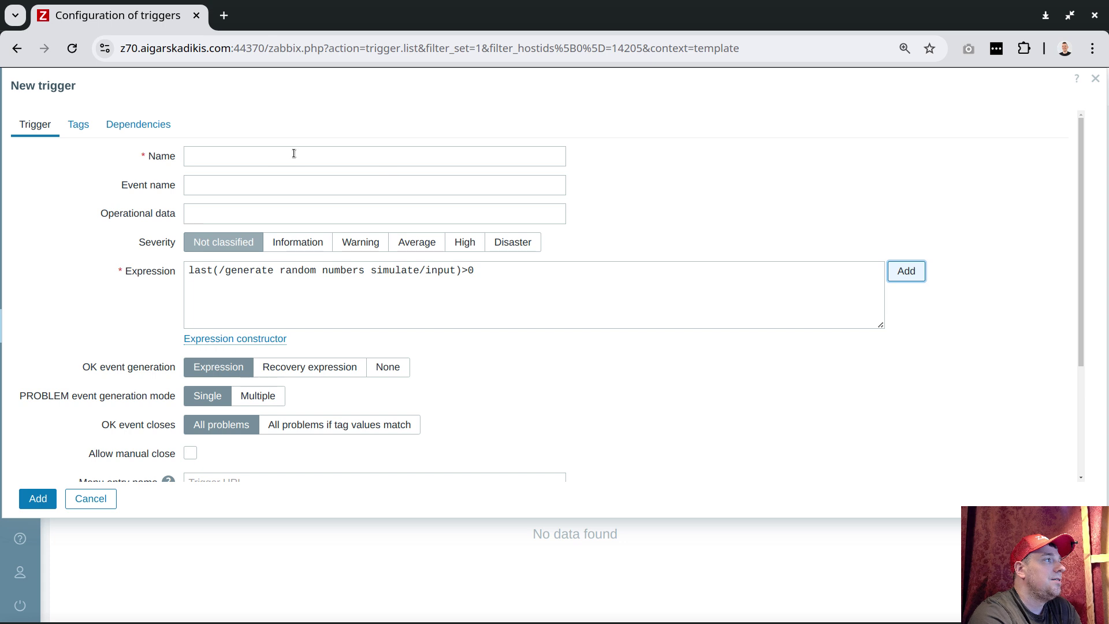
# Name the trigger "{ITEM.VALUE} bigger than 0" and set its severity to Average
pyautogui.click(274, 158)
pyautogui.write('{')
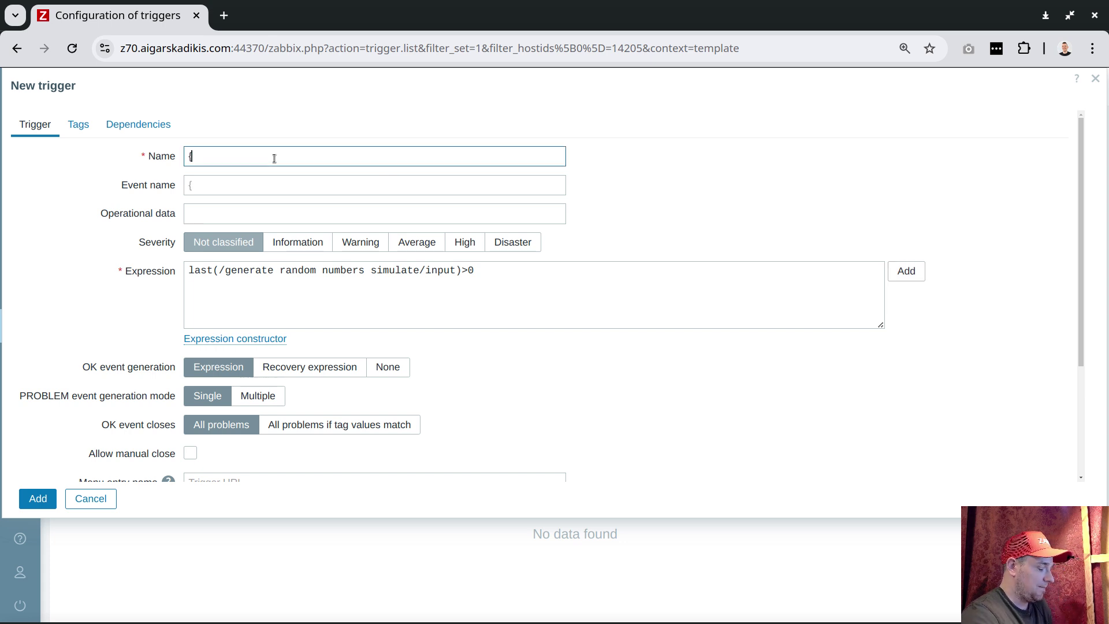
pyautogui.write('ITEM.VALUE')
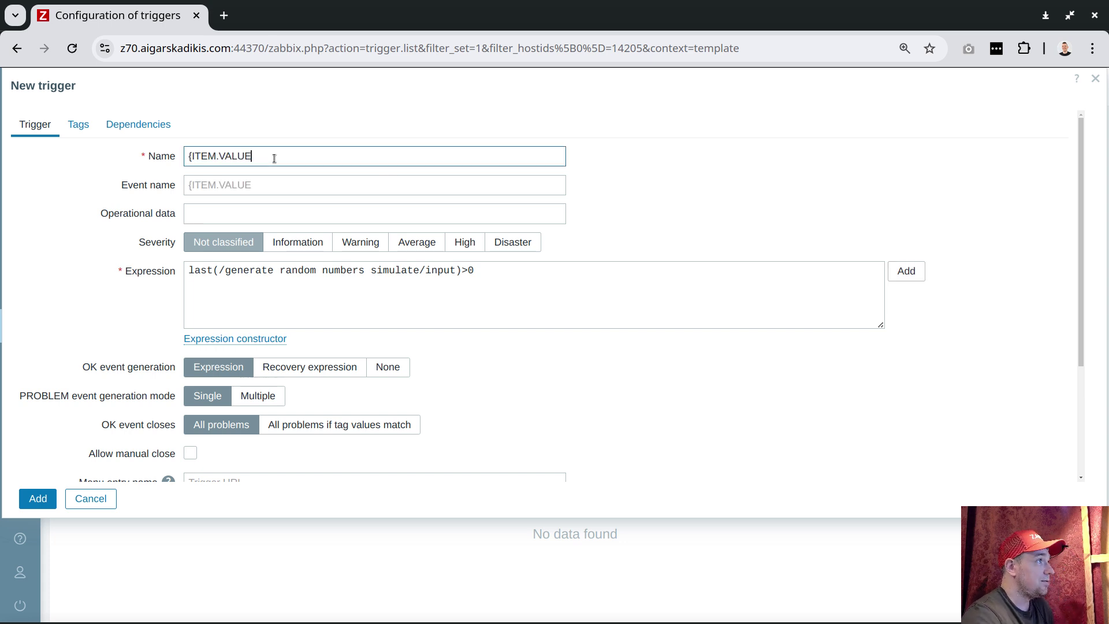
pyautogui.write('} bigger')
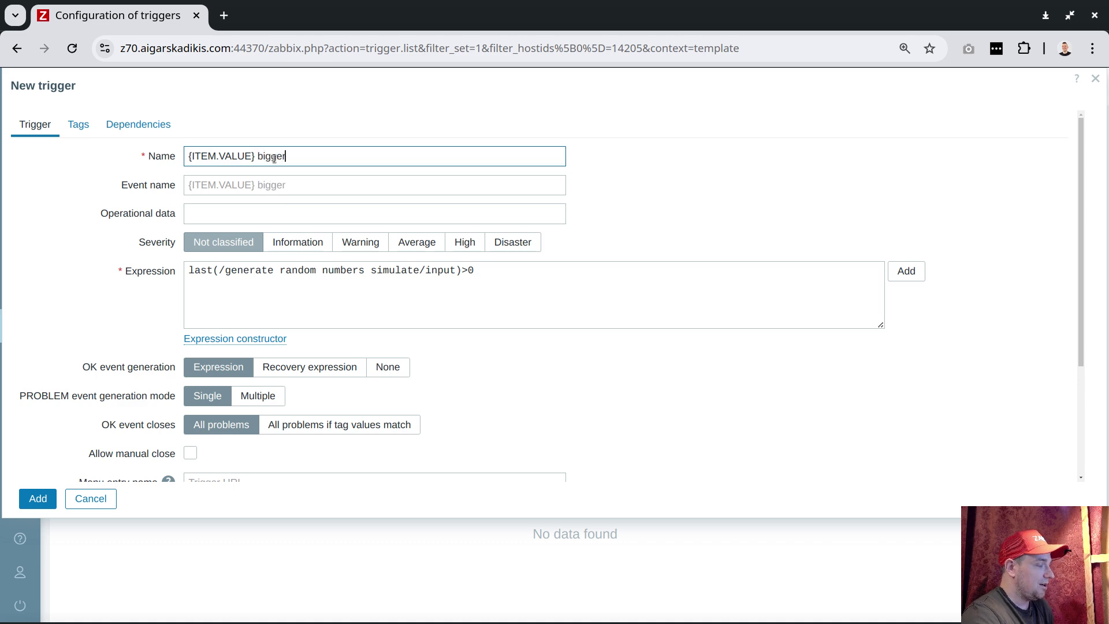
pyautogui.write(' than 0')
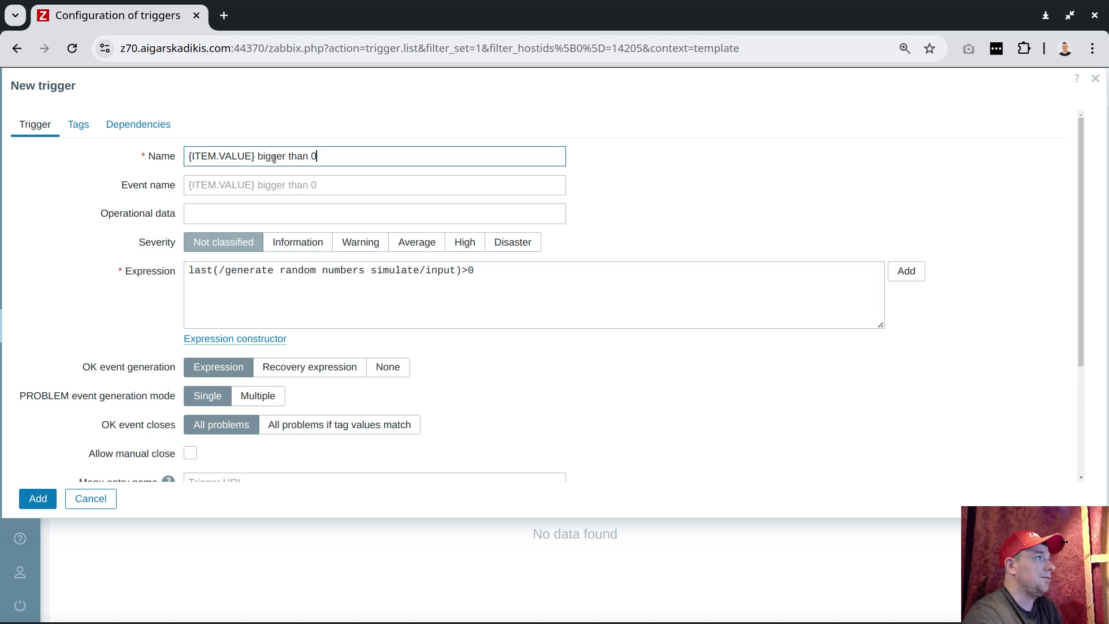
pyautogui.click(411, 242)
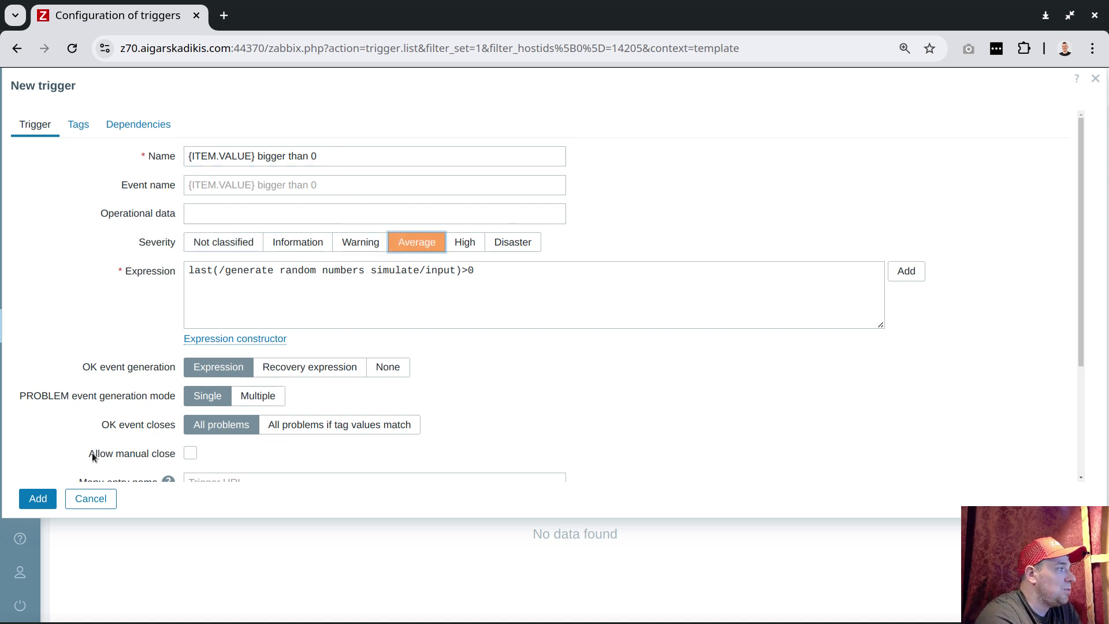
# Allow manual close for the trigger's problems and add the trigger to the template
pyautogui.moveTo(93, 453); pyautogui.dragTo(176, 456)
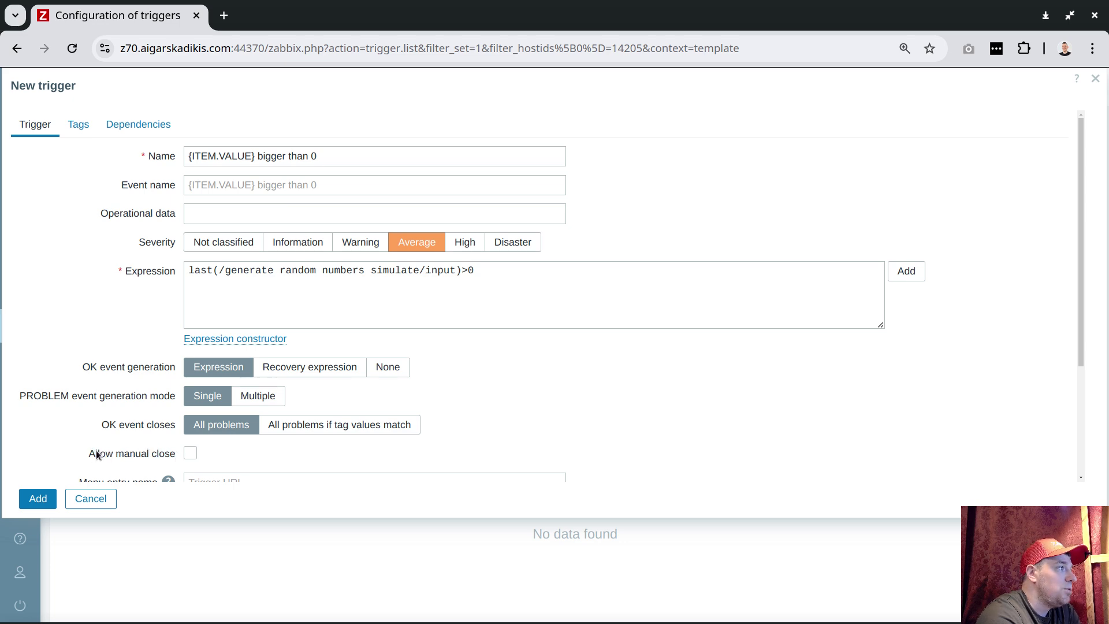
pyautogui.moveTo(88, 452); pyautogui.dragTo(163, 459)
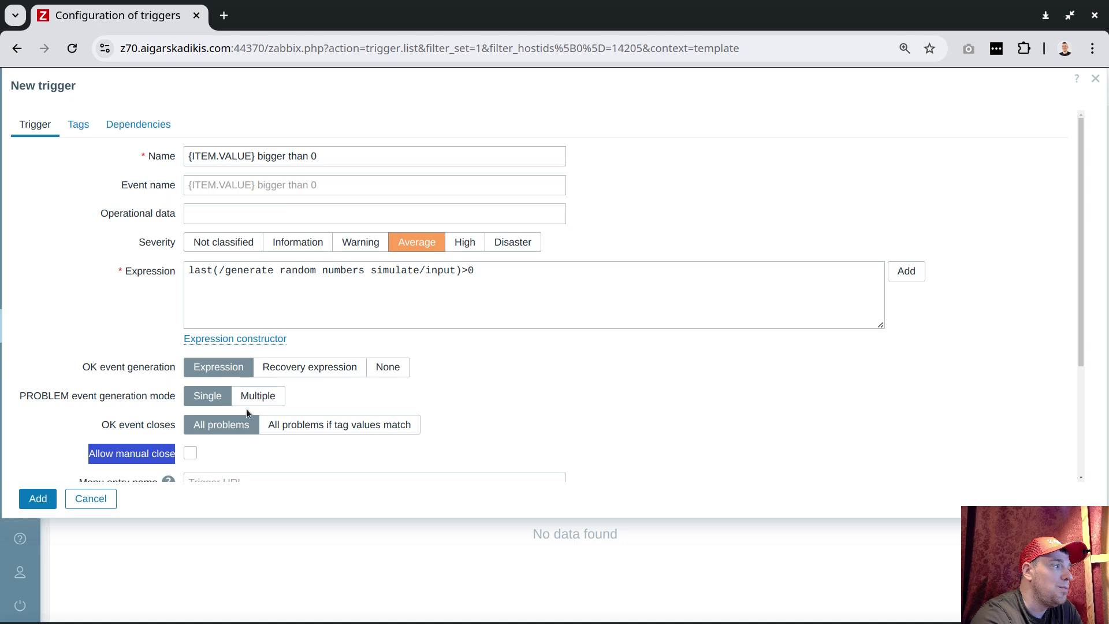
pyautogui.click(193, 452)
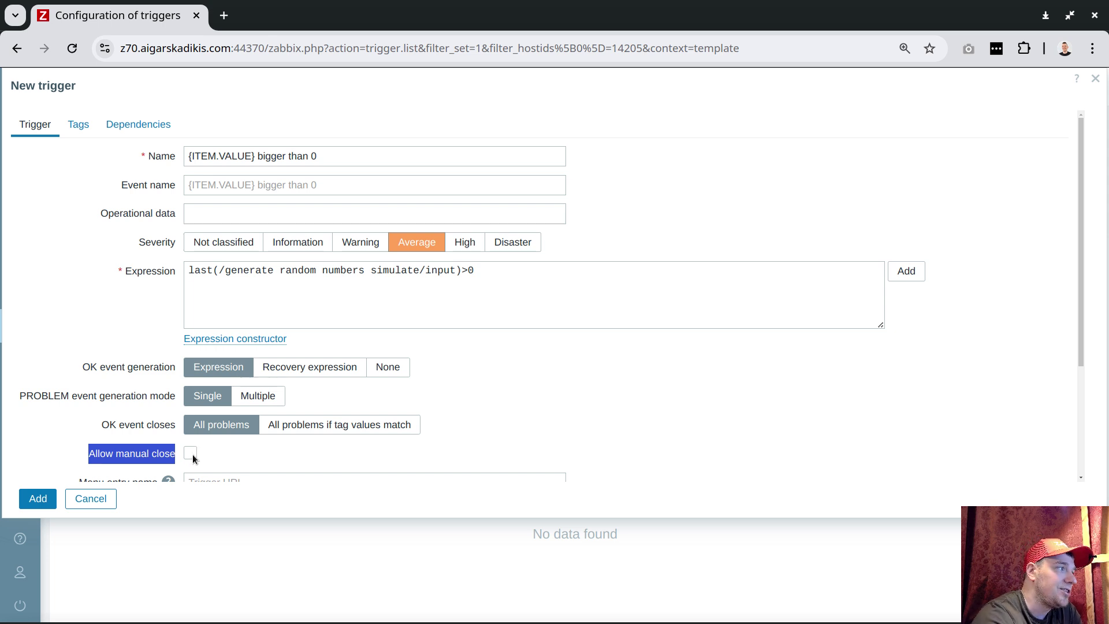
pyautogui.scroll(-3, 567, 307)
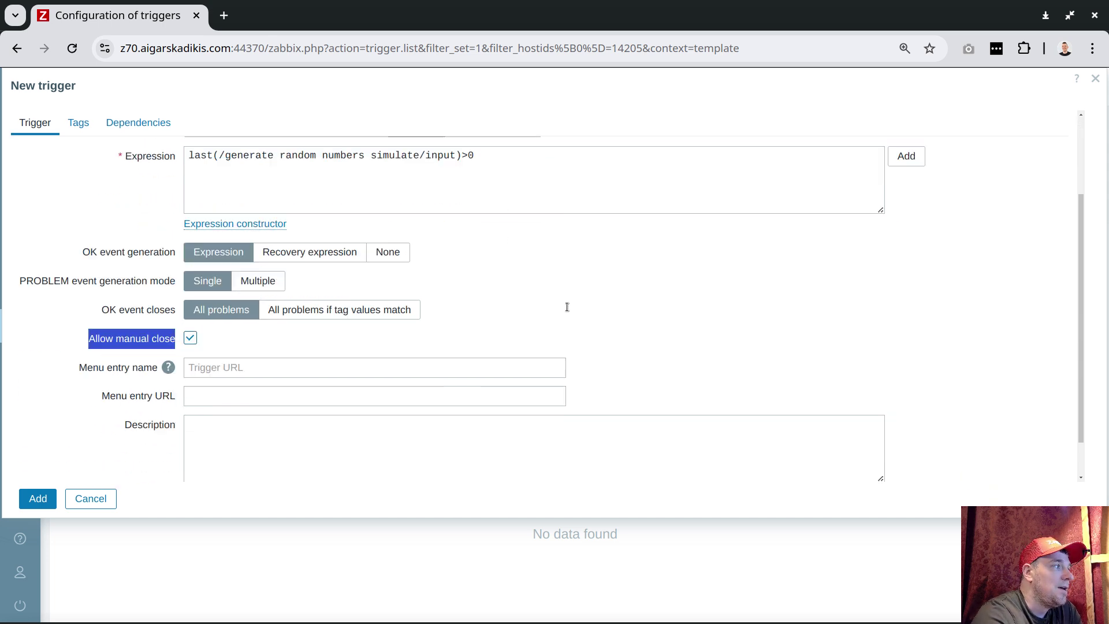
pyautogui.click(38, 497)
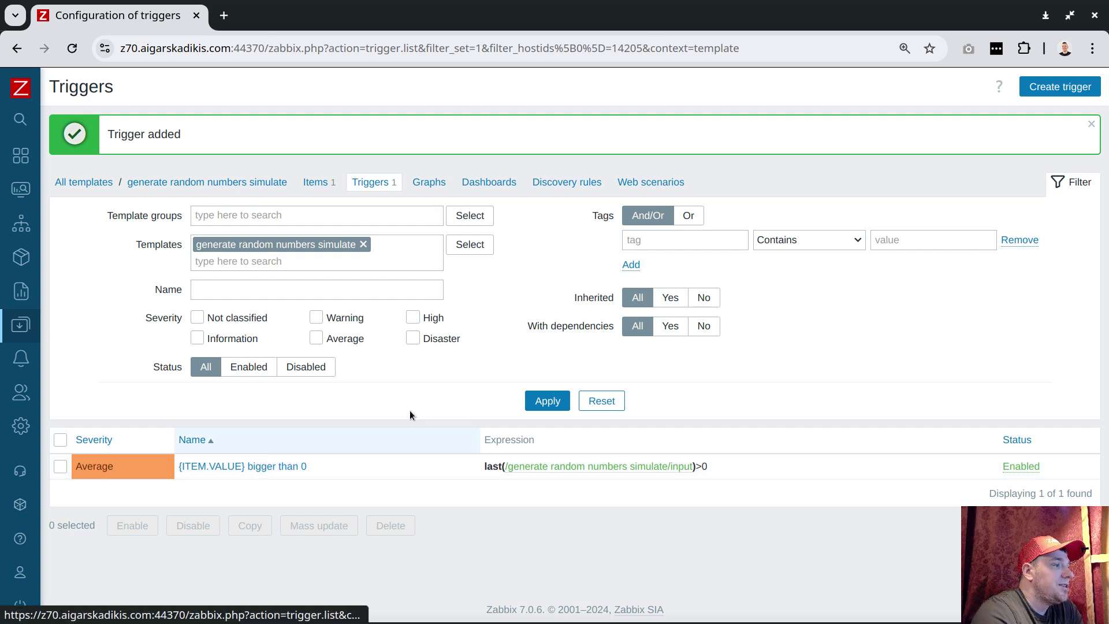
# Start creating a new host in the data collection hosts and set its host name to "simulation"
pyautogui.click(28, 264)
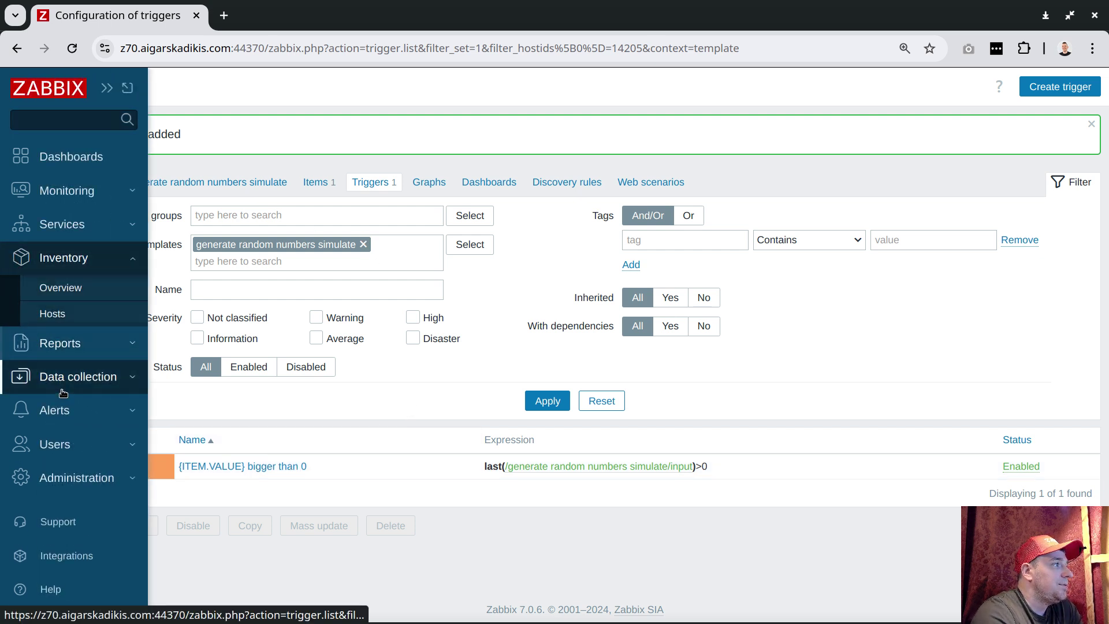
pyautogui.click(103, 378)
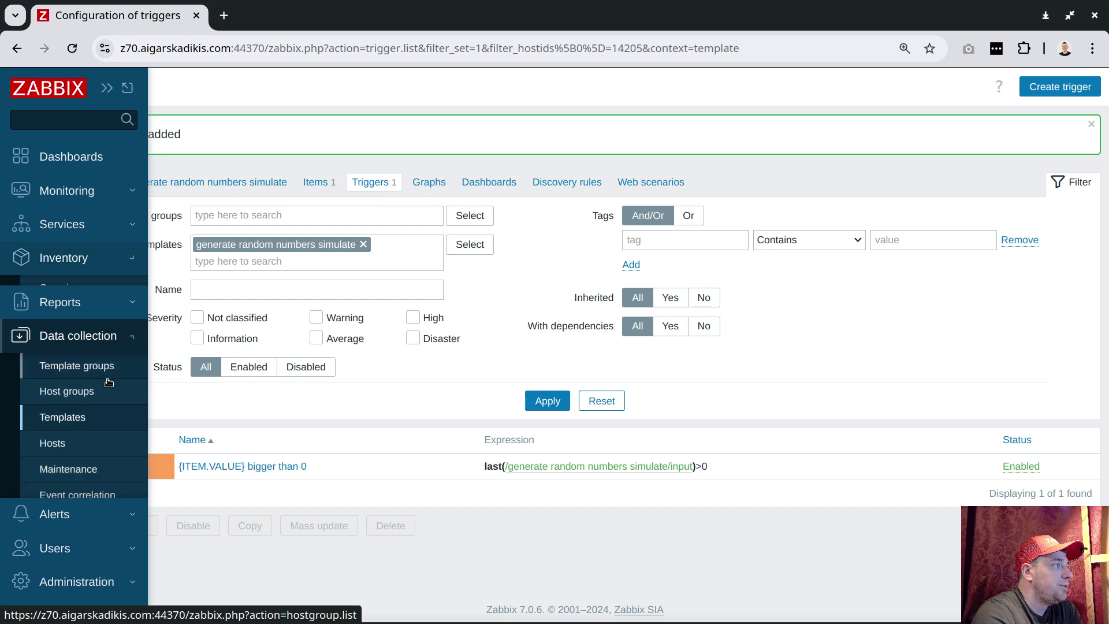
pyautogui.click(55, 430)
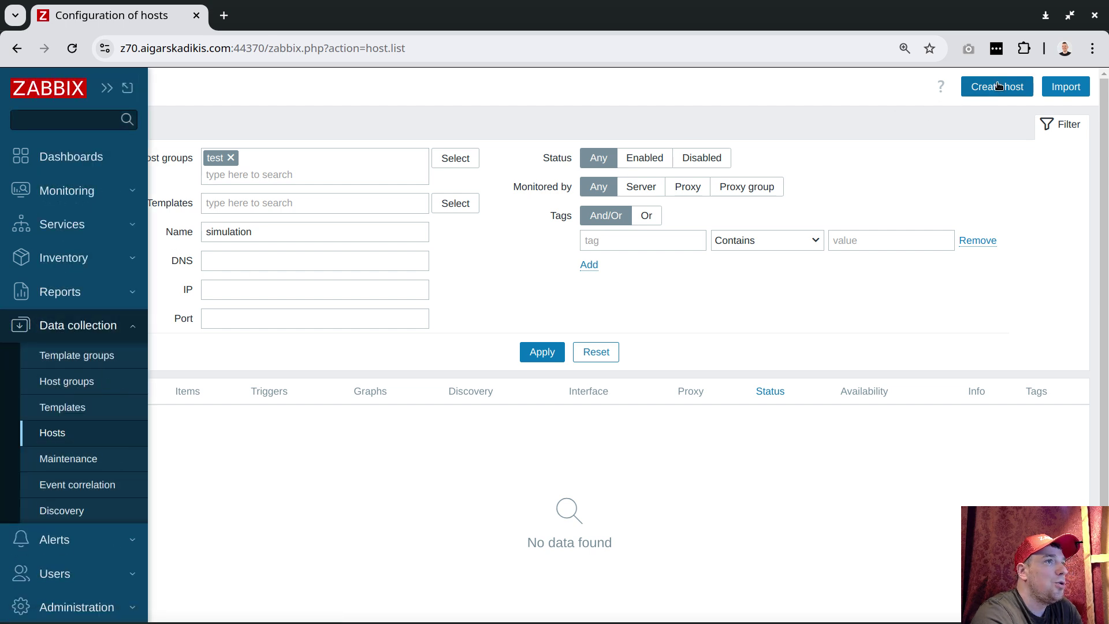
pyautogui.click(996, 86)
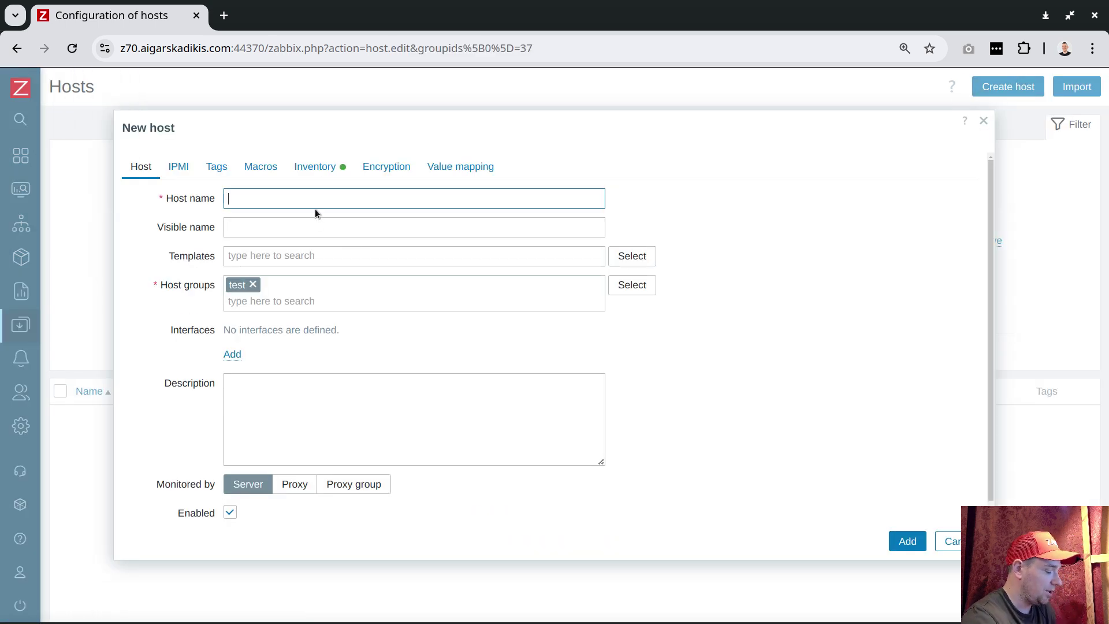
pyautogui.write('simulat')
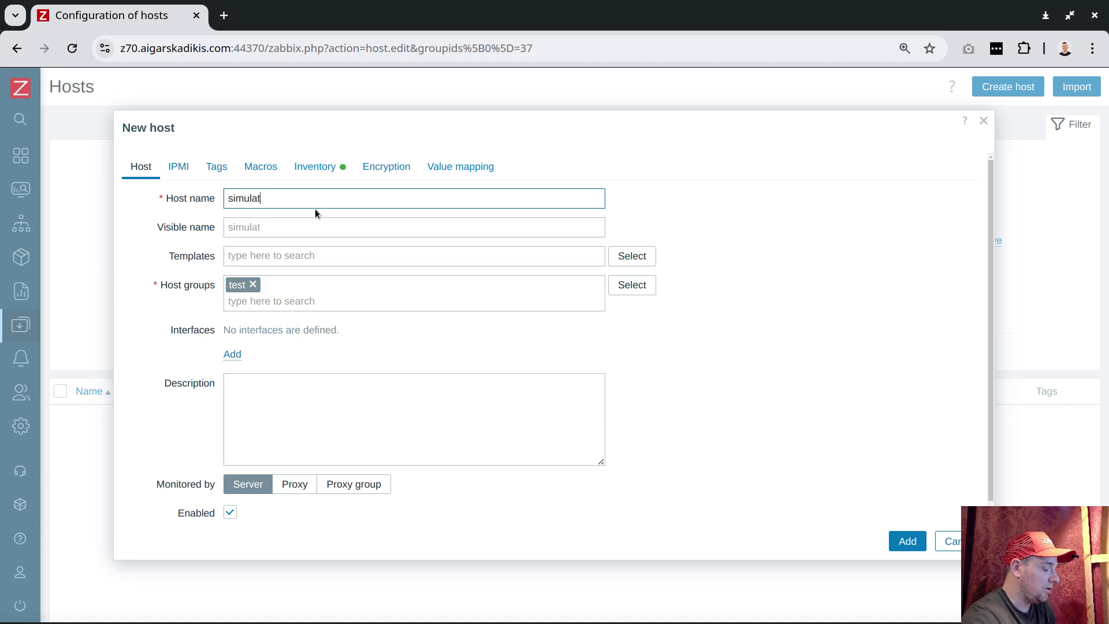
pyautogui.write('ion')
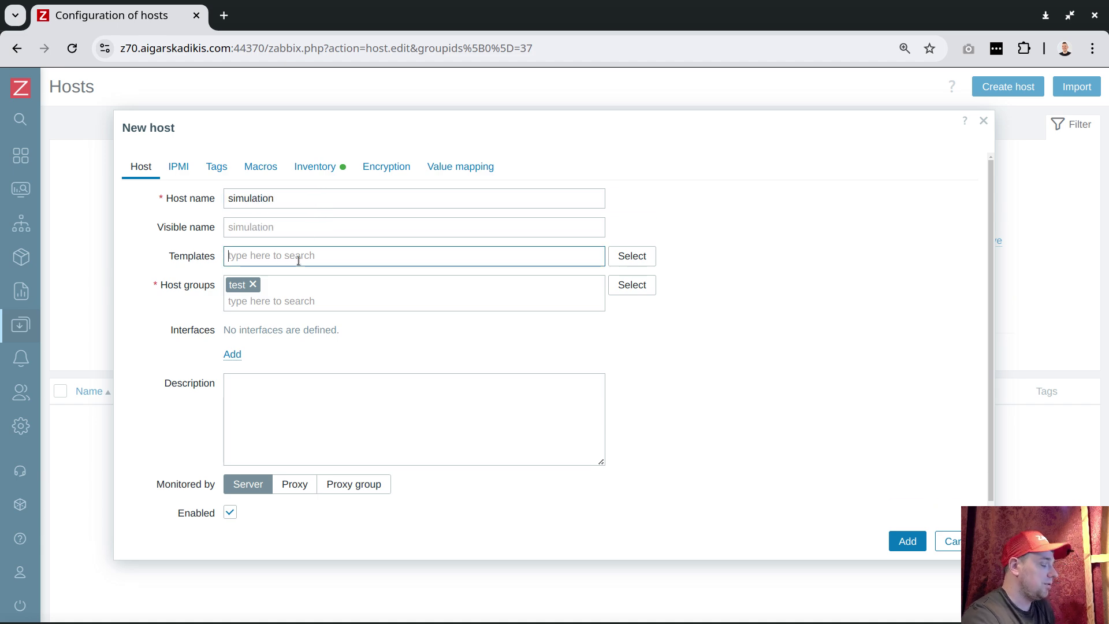
# Link the "generate random numbers simulate" template to the new host and add the host without any interface
pyautogui.write('simu')
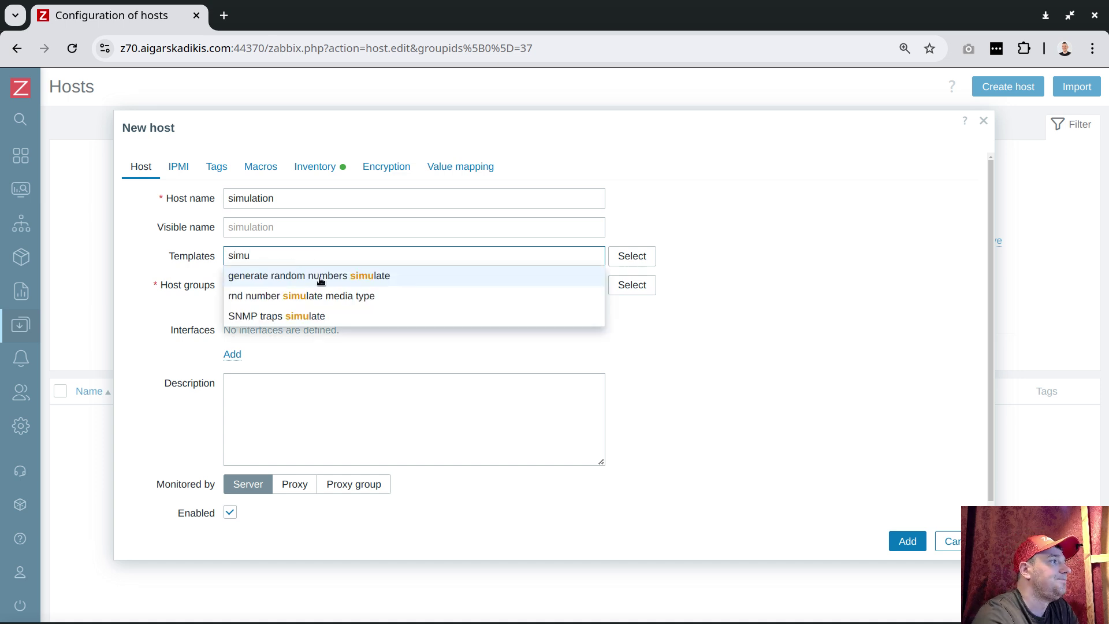
pyautogui.click(320, 279)
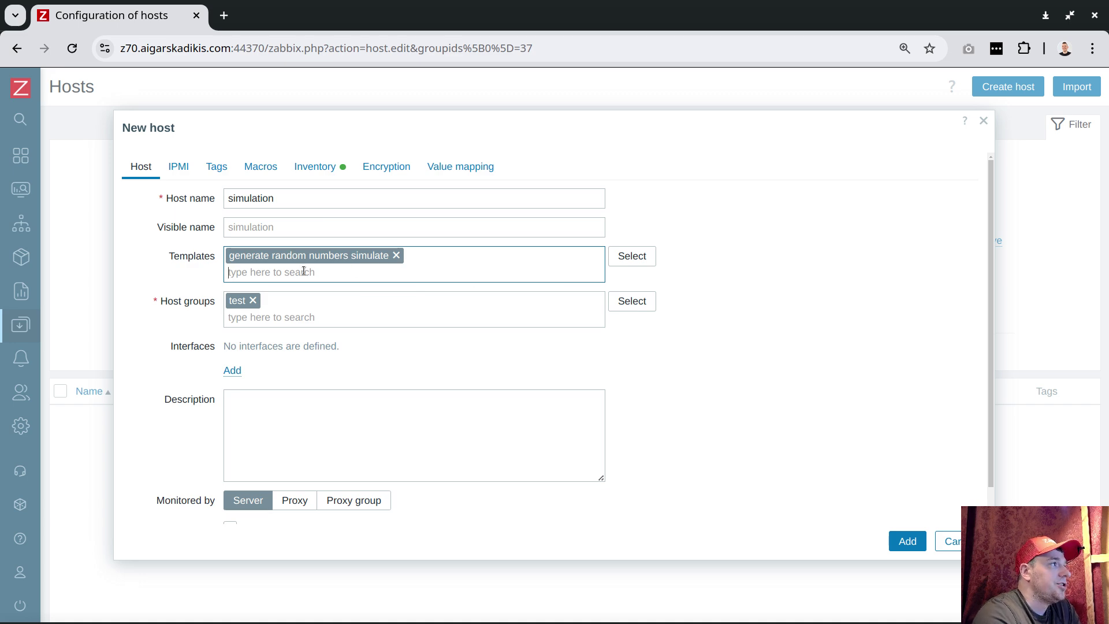
pyautogui.moveTo(163, 355); pyautogui.dragTo(215, 350)
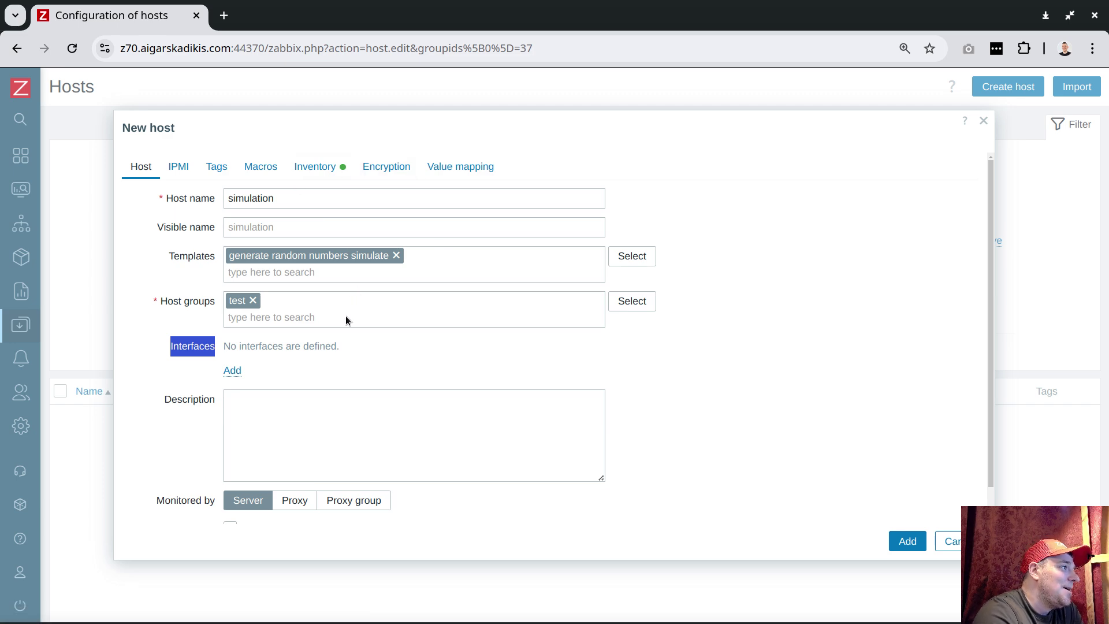
pyautogui.scroll(-1, 796, 470)
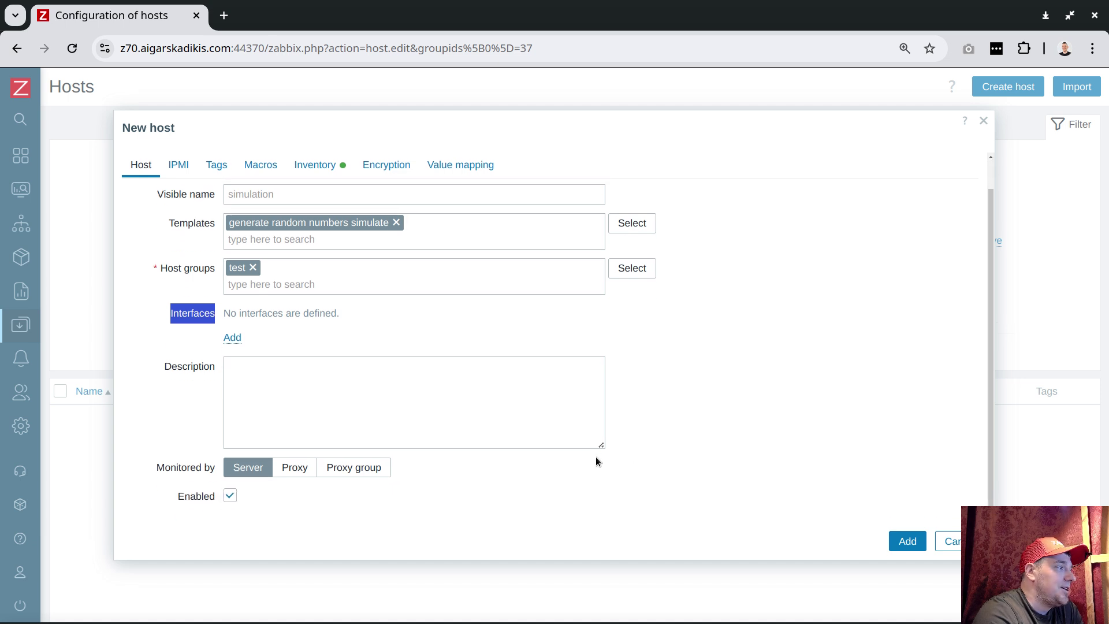
pyautogui.click(906, 541)
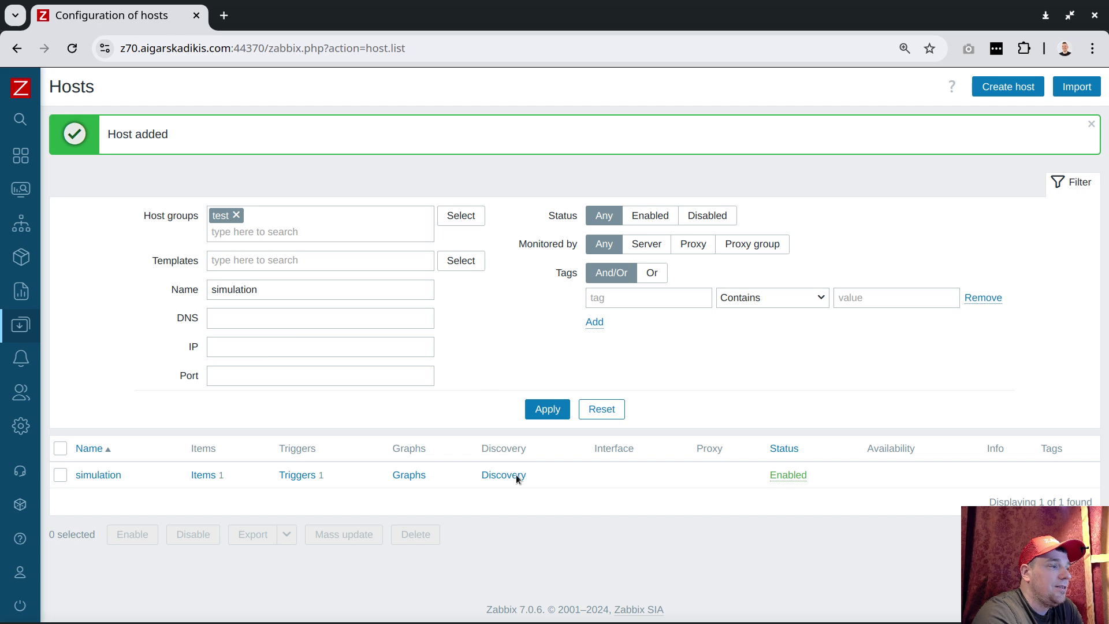
pyautogui.moveTo(517, 608); pyautogui.dragTo(551, 607)
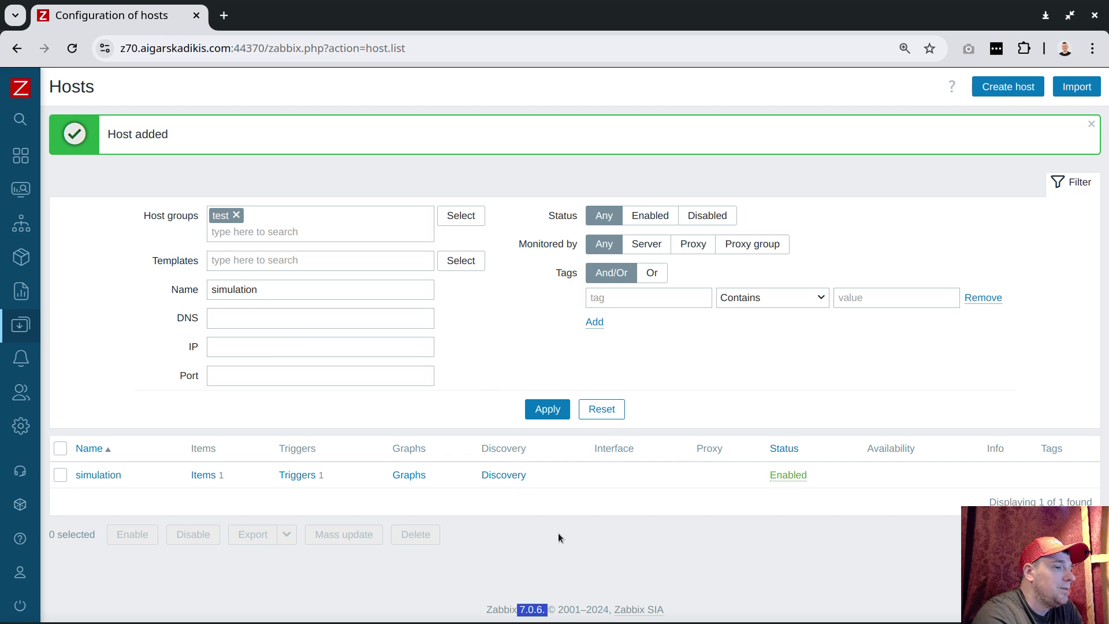
# Open the "input" item of the simulation host and go to its latest data
pyautogui.click(204, 475)
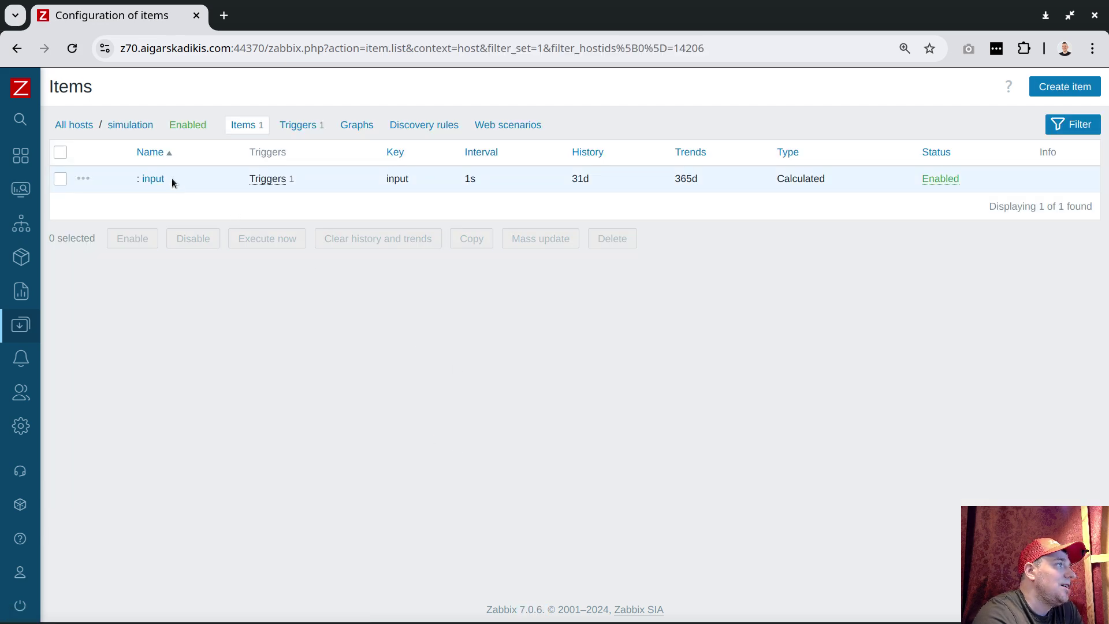
pyautogui.click(152, 179)
pyautogui.scroll(-6, 404, 347)
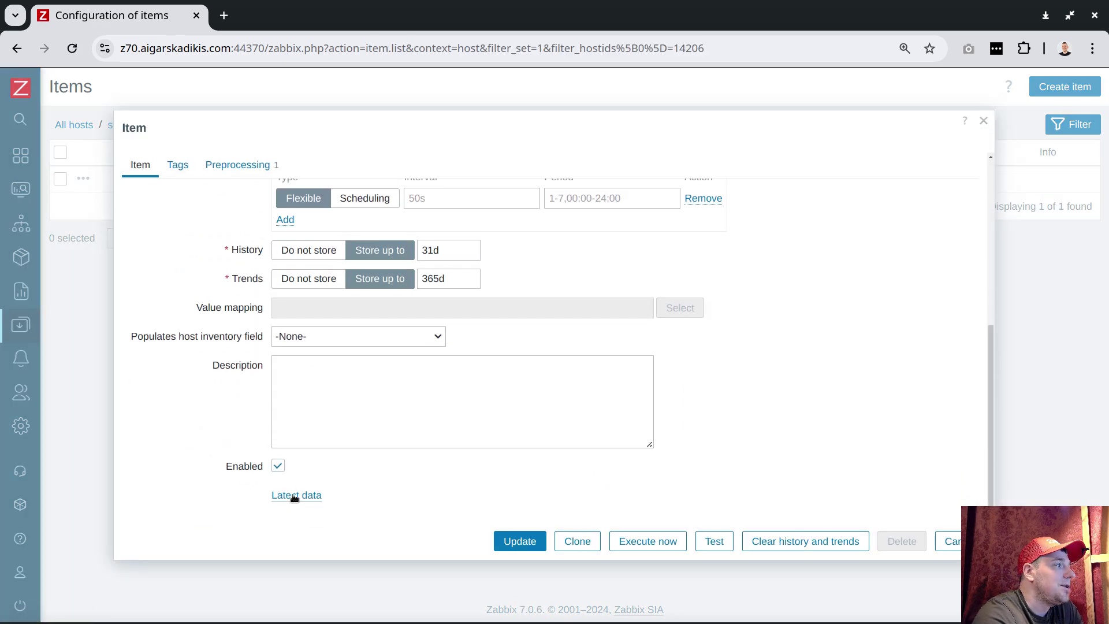
pyautogui.click(291, 495)
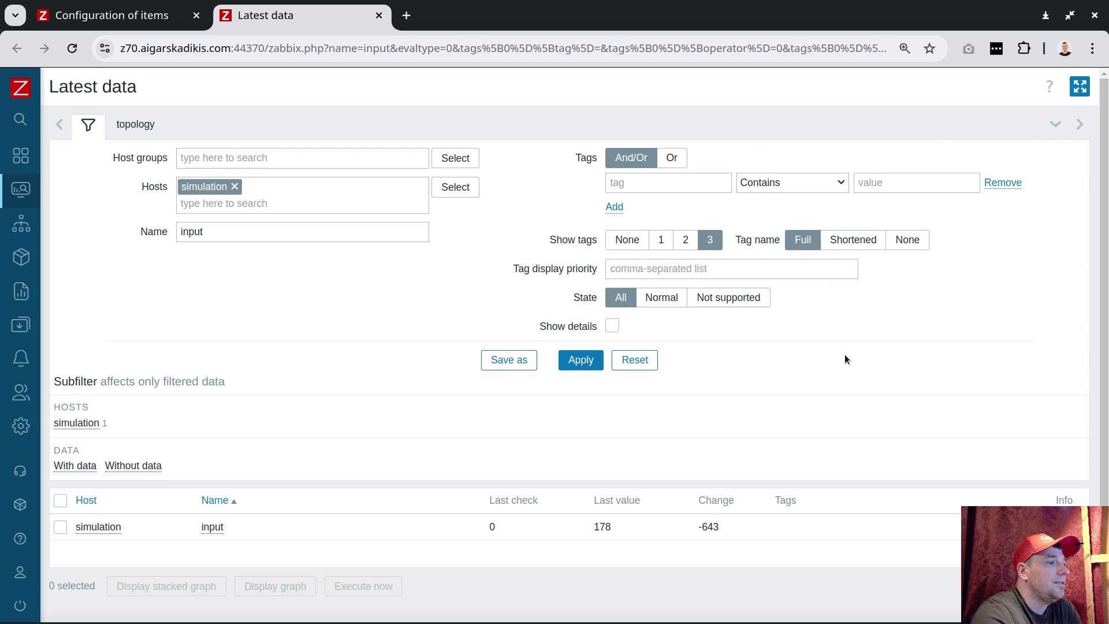
pyautogui.click(1055, 124)
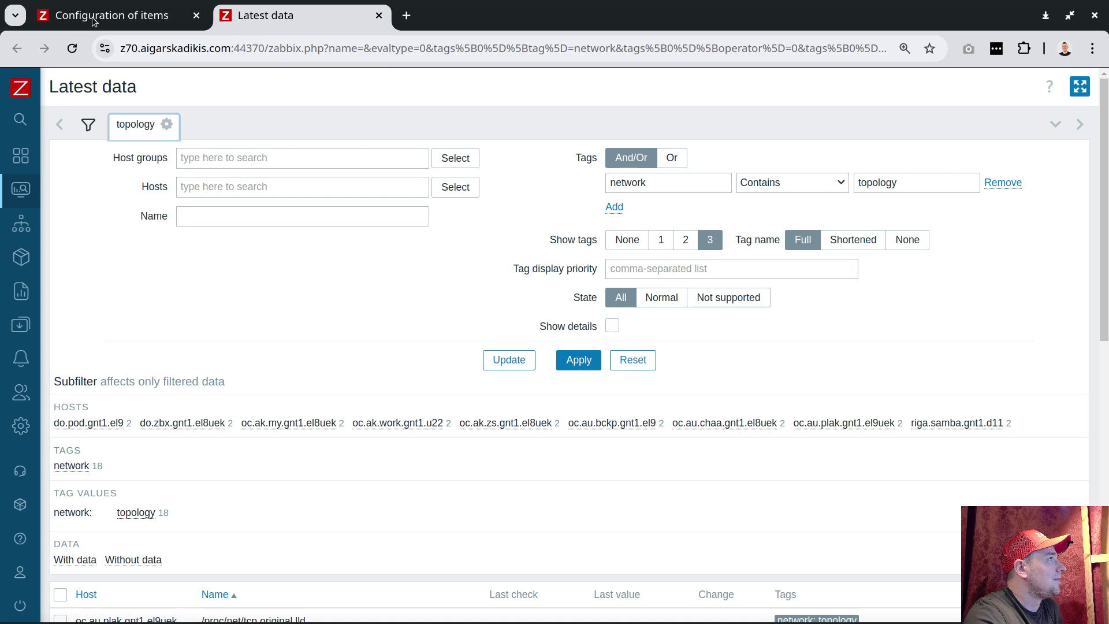
pyautogui.click(123, 19)
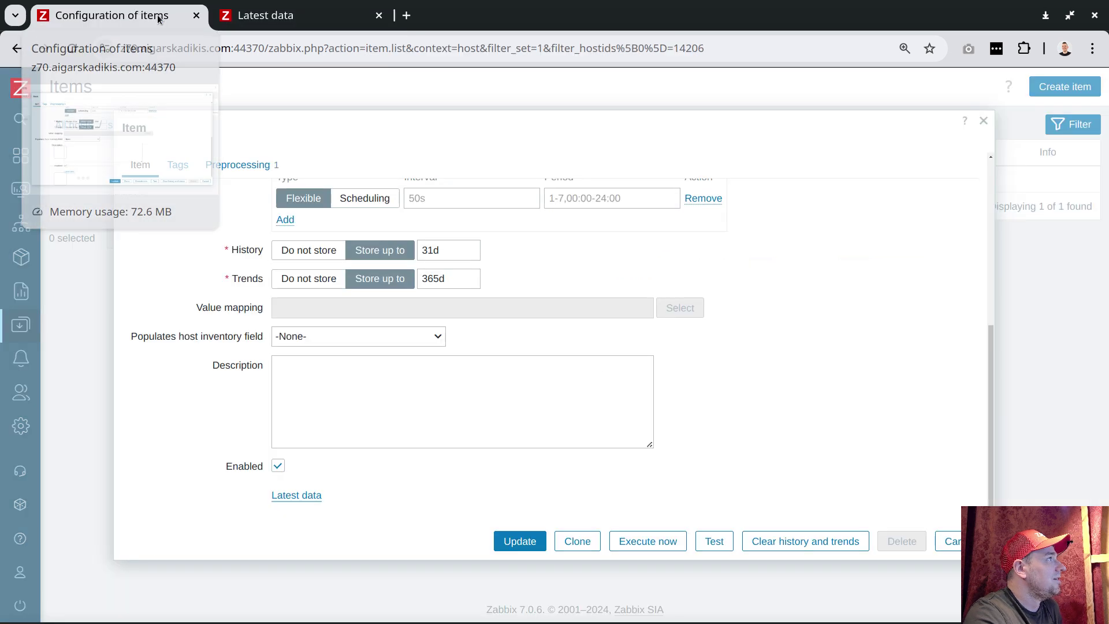
pyautogui.click(271, 16)
# Search globally for "simulation" and open the latest data of that host
pyautogui.moveTo(46, 118)
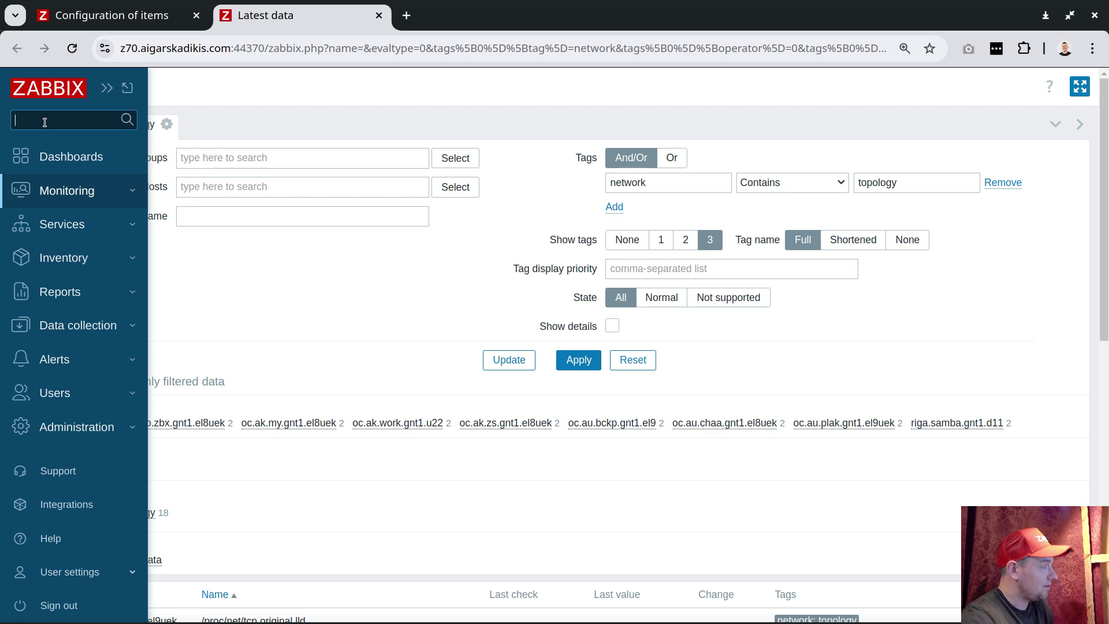
pyautogui.click(45, 122)
pyautogui.write('simulation')
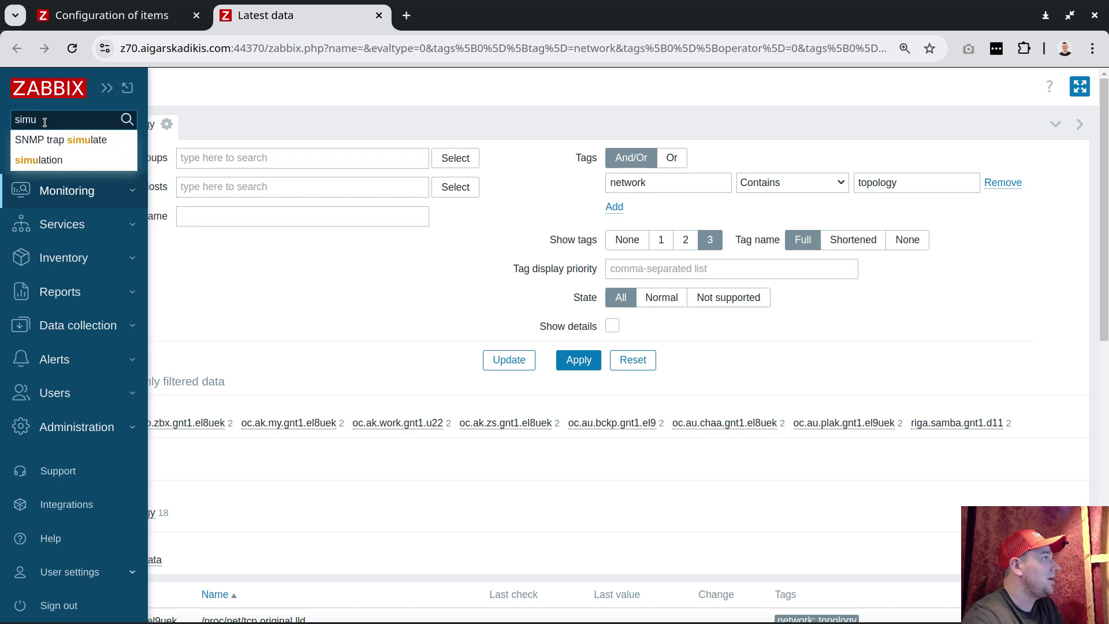
pyautogui.press('Return')
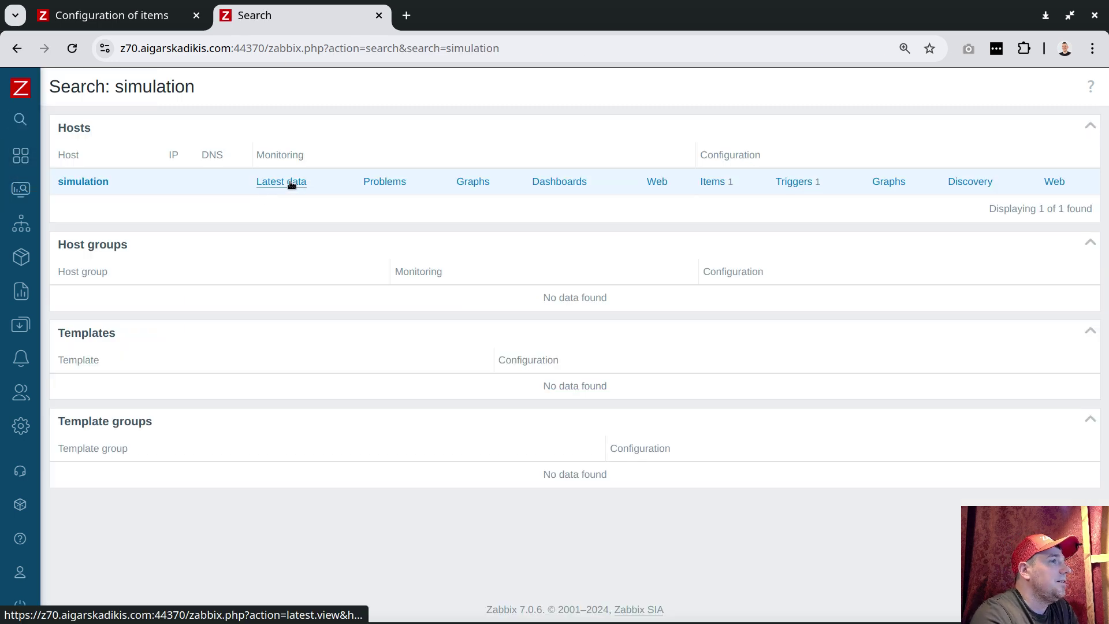
pyautogui.click(289, 182)
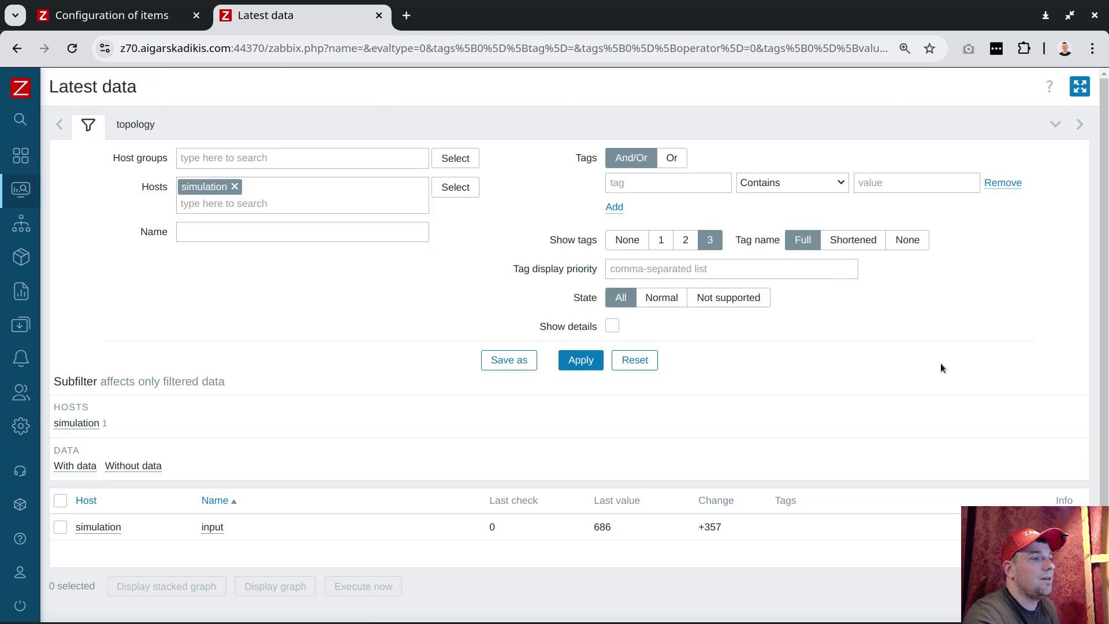
# View the graph of the "input" item, then show its history as the 500 latest values
pyautogui.hotkey('ctrl', '-')
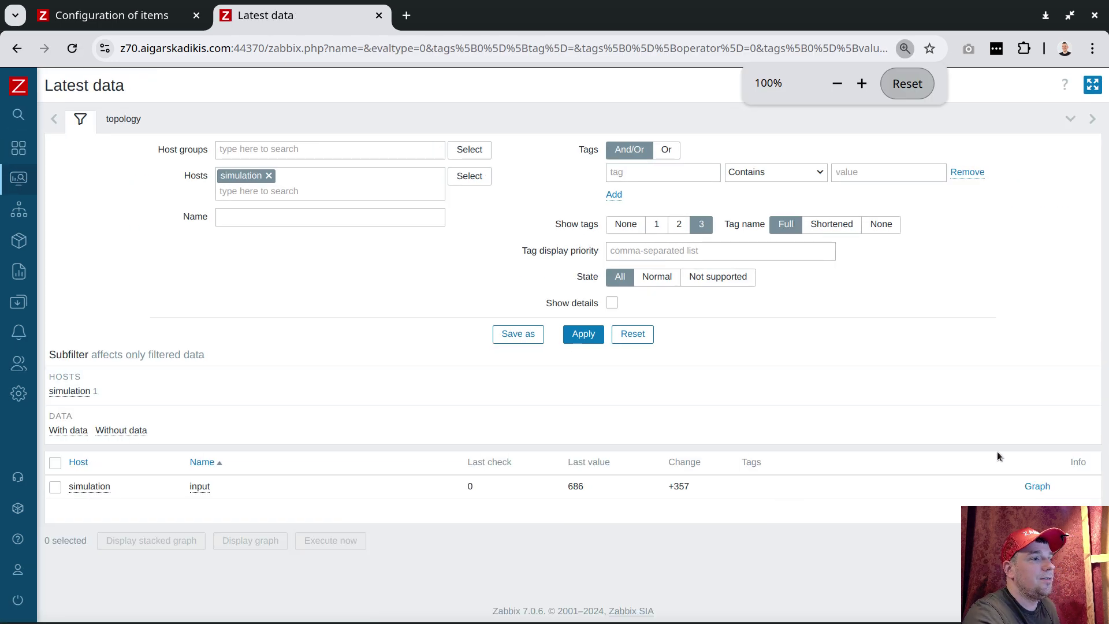
pyautogui.click(1040, 486)
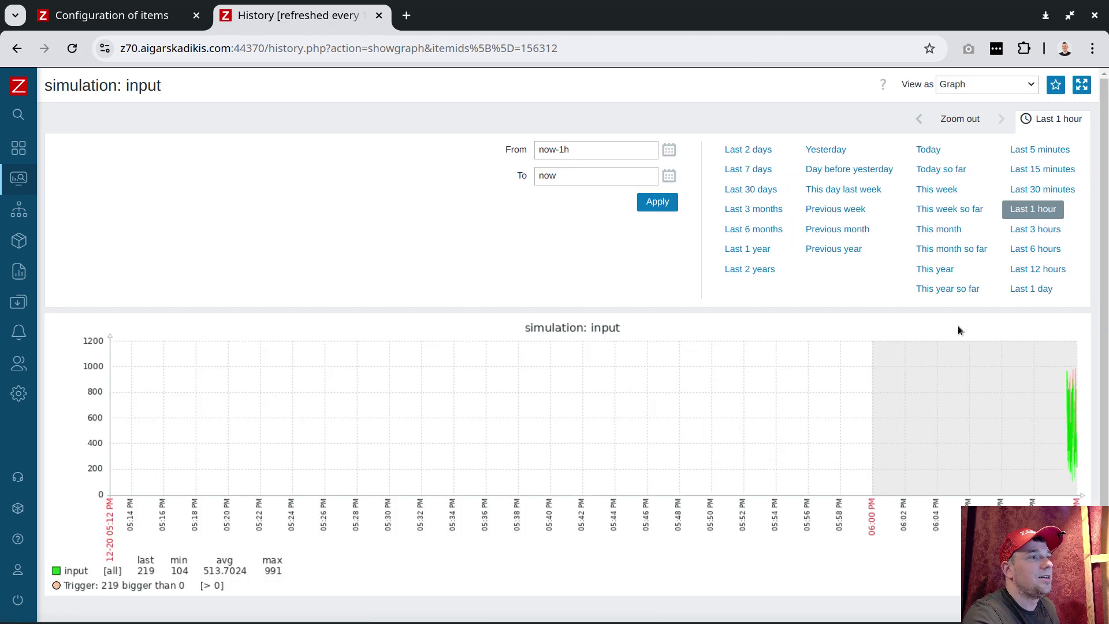
pyautogui.hotkey('ctrl', '+')
pyautogui.click(1006, 92)
pyautogui.click(960, 145)
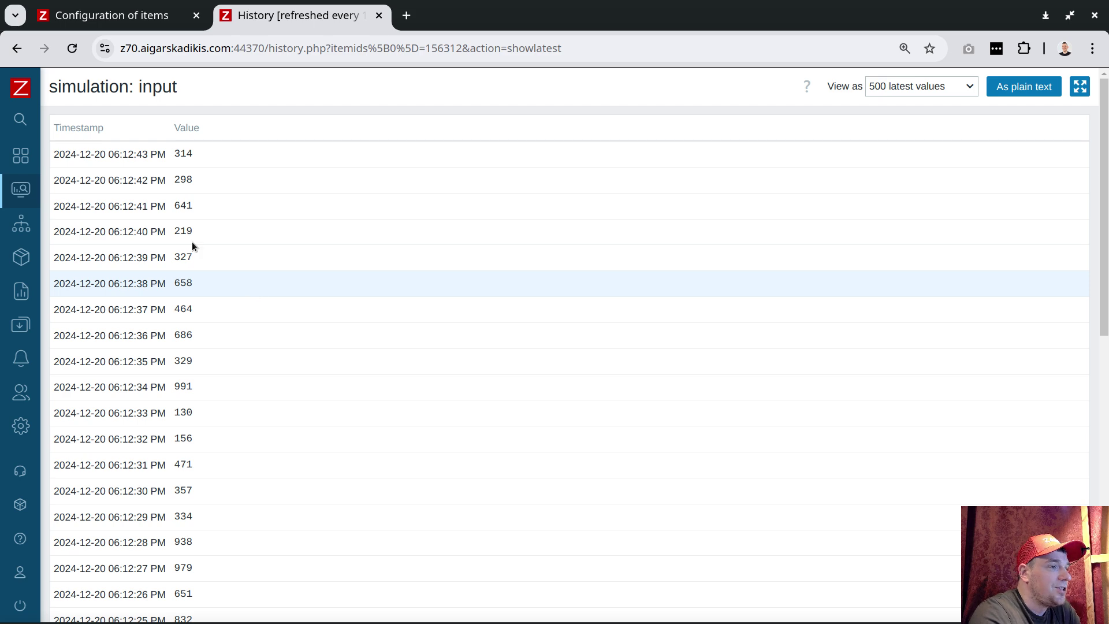
# Search globally for the simulation host and open its list of problems
pyautogui.click(21, 120)
pyautogui.write('simu')
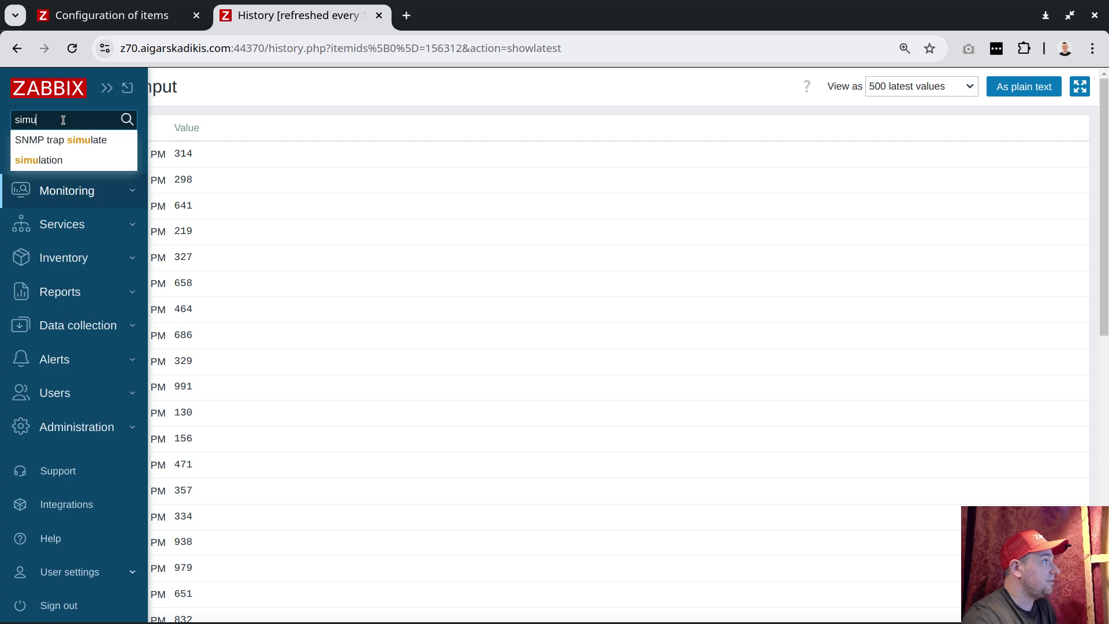
pyautogui.click(50, 159)
pyautogui.click(387, 182)
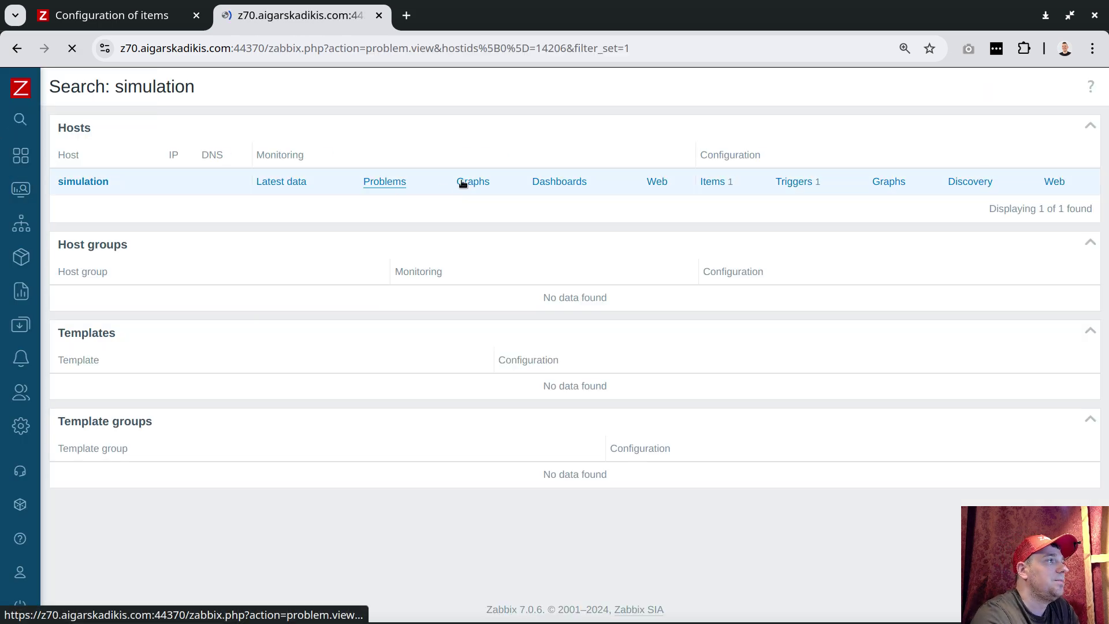
pyautogui.scroll(-2, 698, 400)
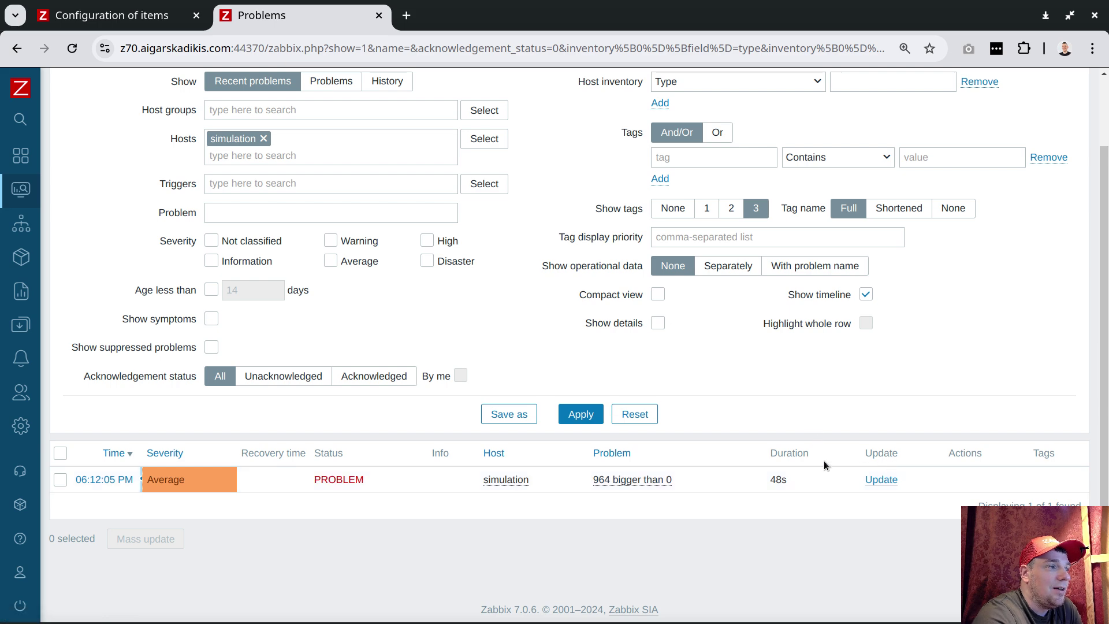
# Manually close the simulation host's Average problem and refresh the problem list
pyautogui.click(879, 480)
pyautogui.scroll(-1, 346, 429)
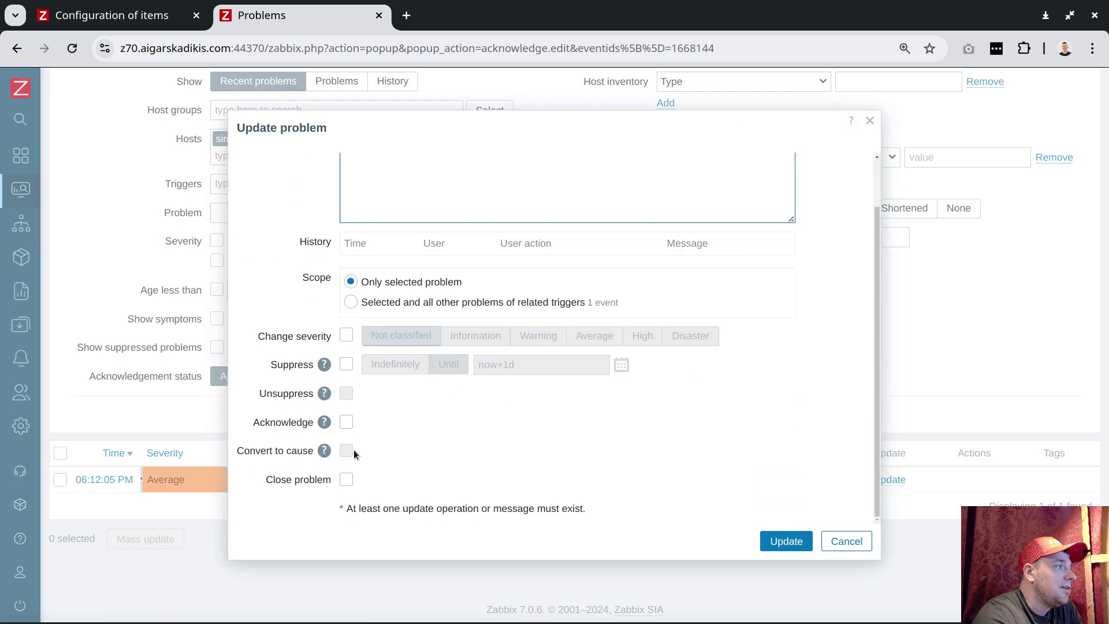
pyautogui.click(346, 479)
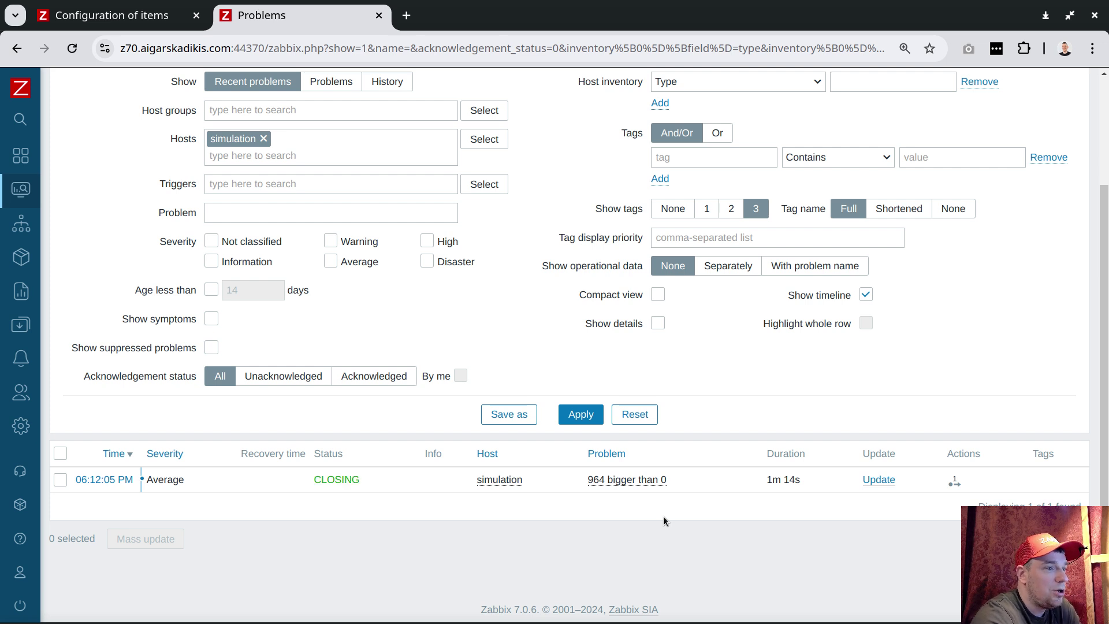
pyautogui.click(579, 414)
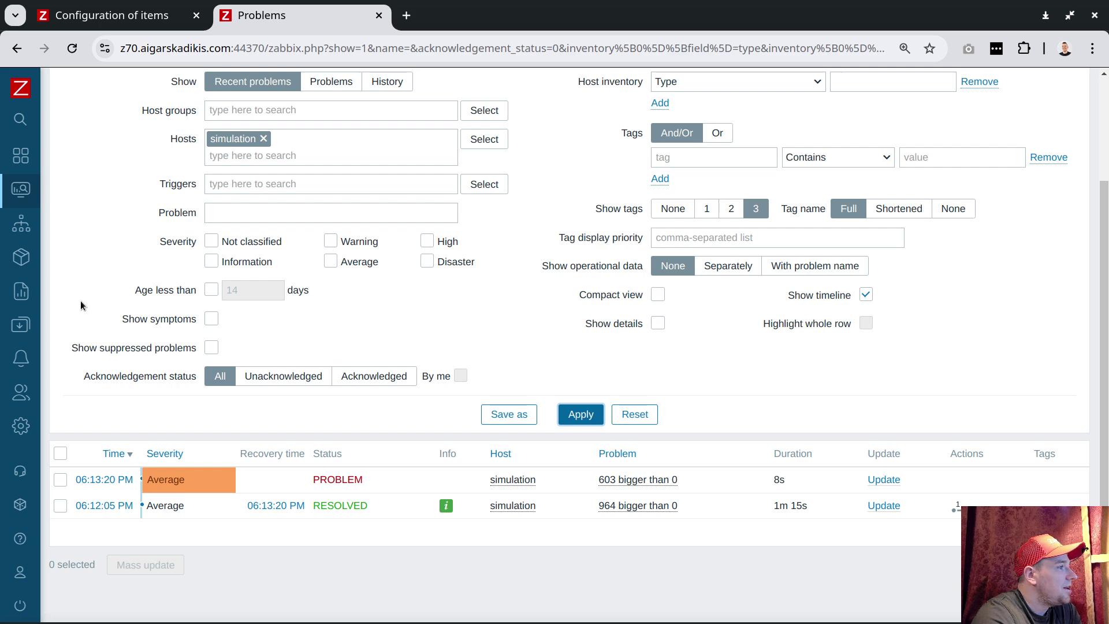
# Start creating a new trigger action and name it "send to ticketing system"
pyautogui.moveTo(22, 508)
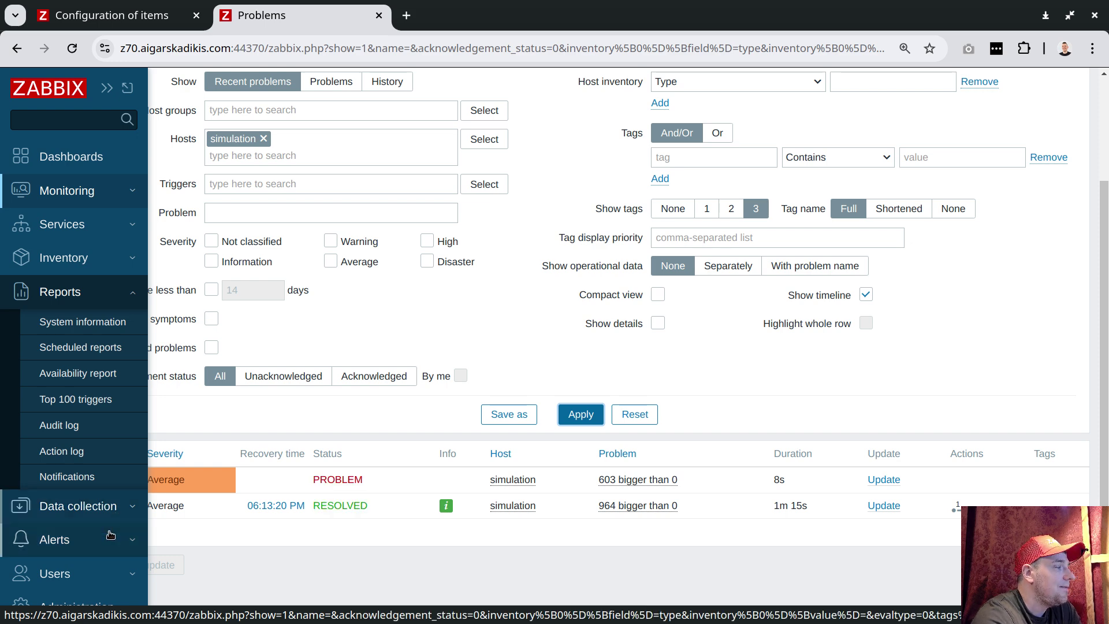
pyautogui.click(63, 539)
pyautogui.moveTo(87, 388)
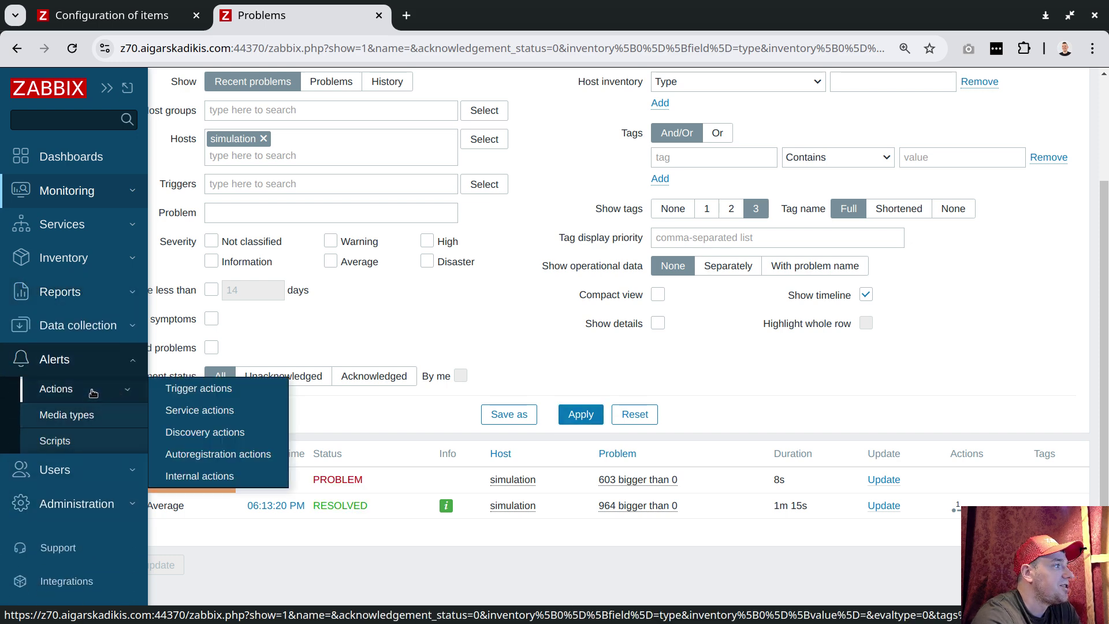
pyautogui.click(199, 388)
pyautogui.click(1022, 87)
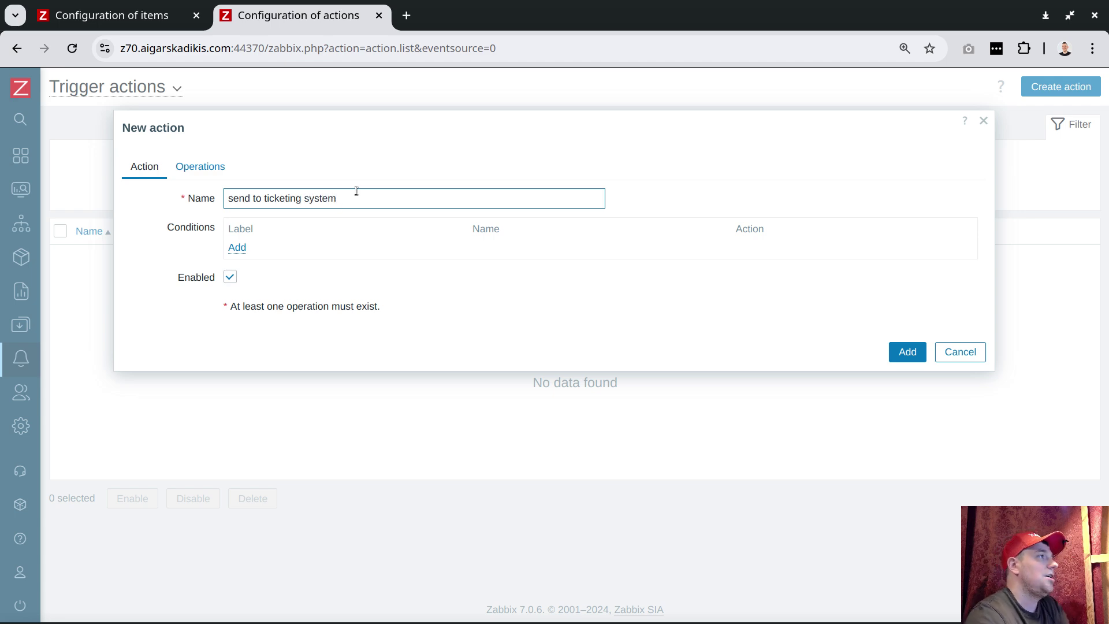
# Add an action condition that the template equals "generate random numbers simulate"
pyautogui.click(234, 247)
pyautogui.click(474, 167)
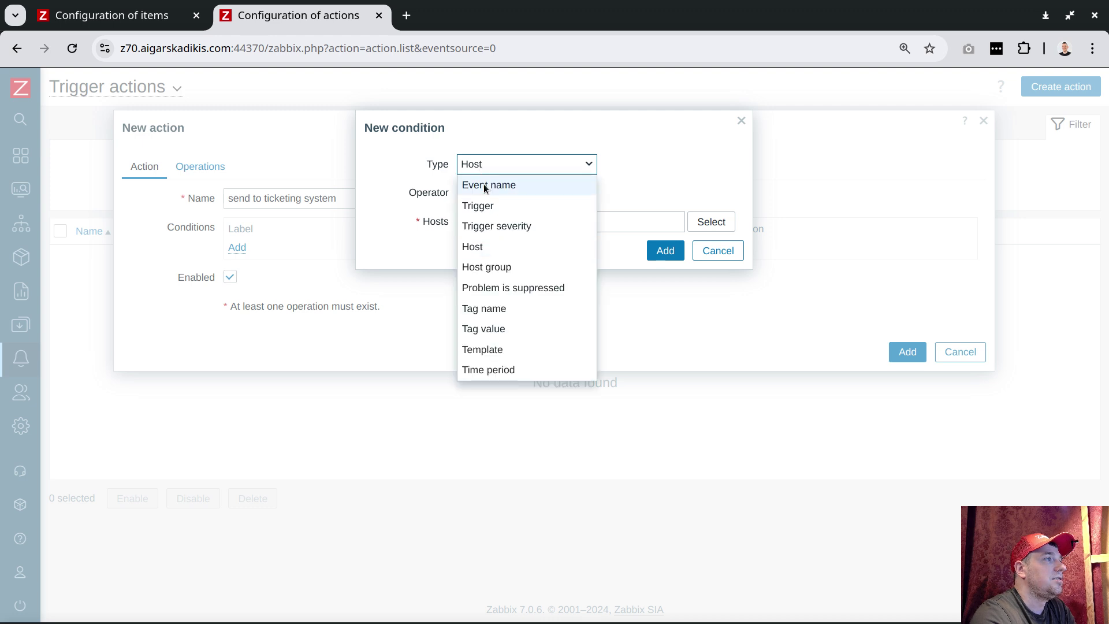
pyautogui.click(488, 349)
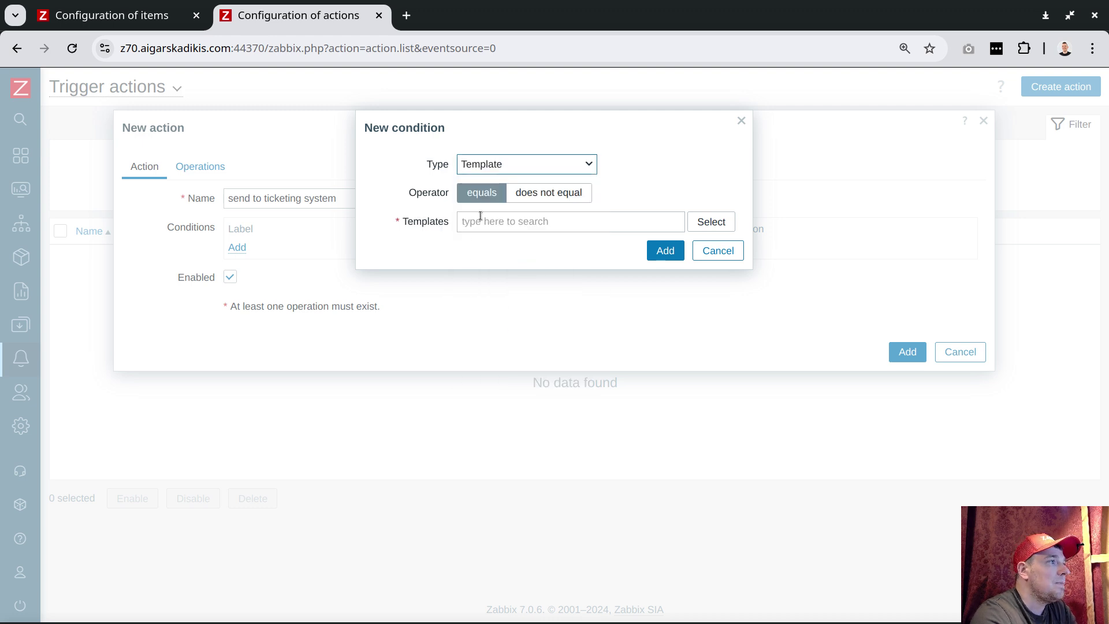
pyautogui.click(480, 217)
pyautogui.write('simula')
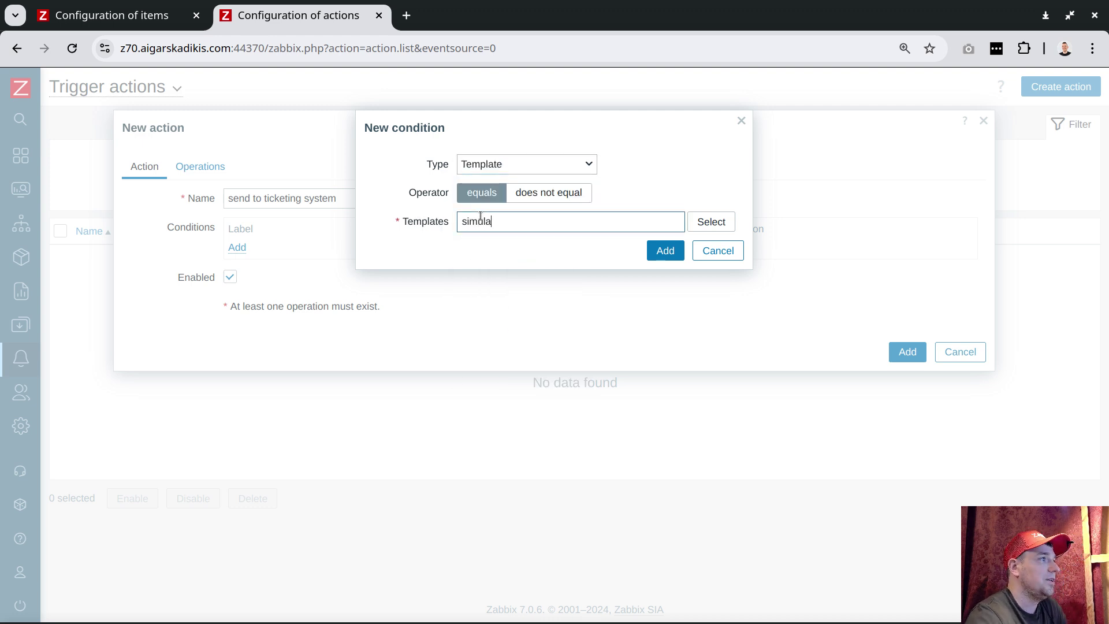
pyautogui.click(545, 241)
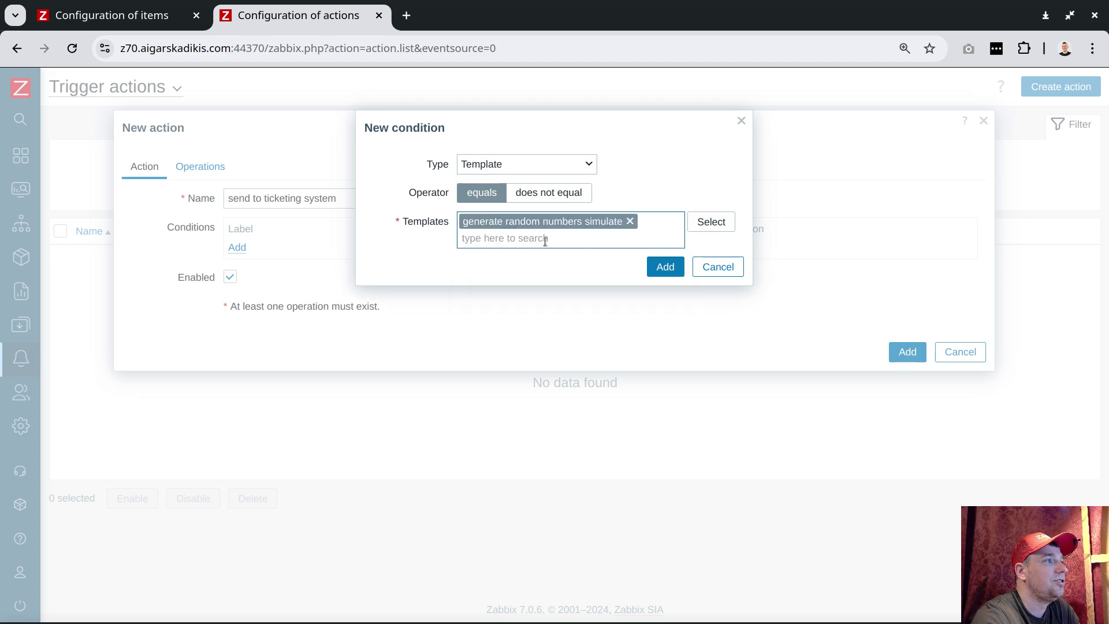
pyautogui.click(649, 263)
# Add a second action condition that the trigger severity is greater than or equals Warning
pyautogui.click(236, 265)
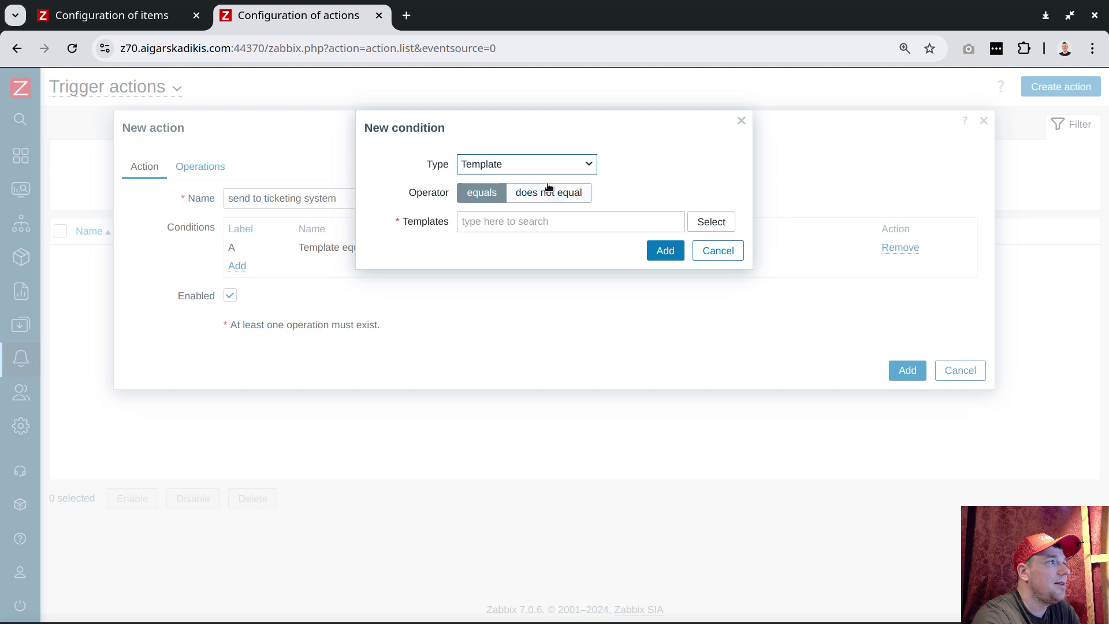
pyautogui.click(546, 167)
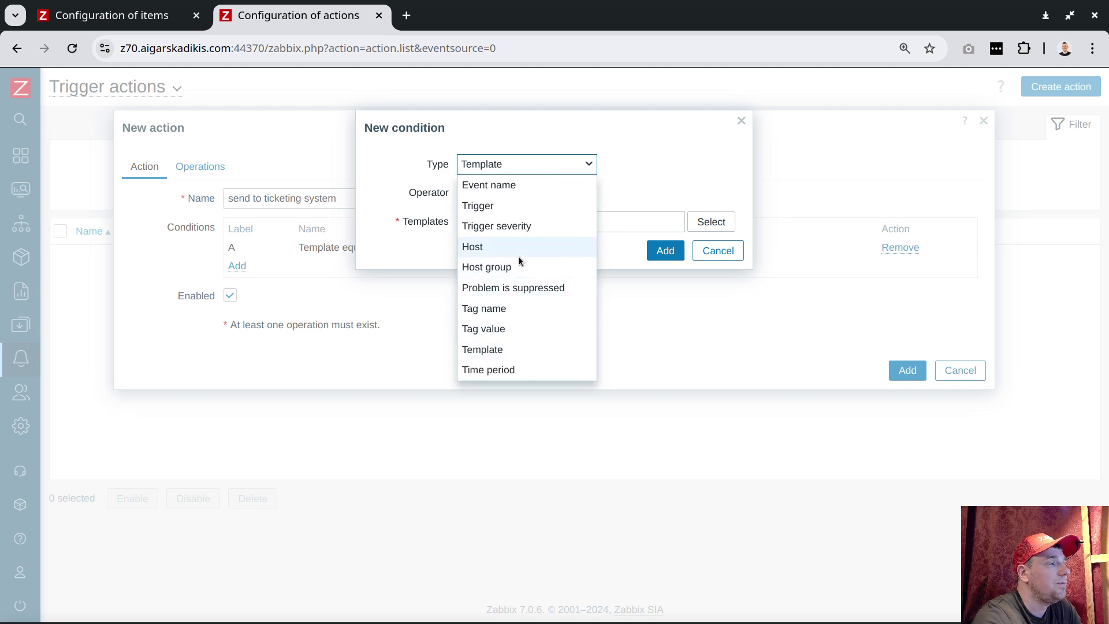
pyautogui.click(518, 225)
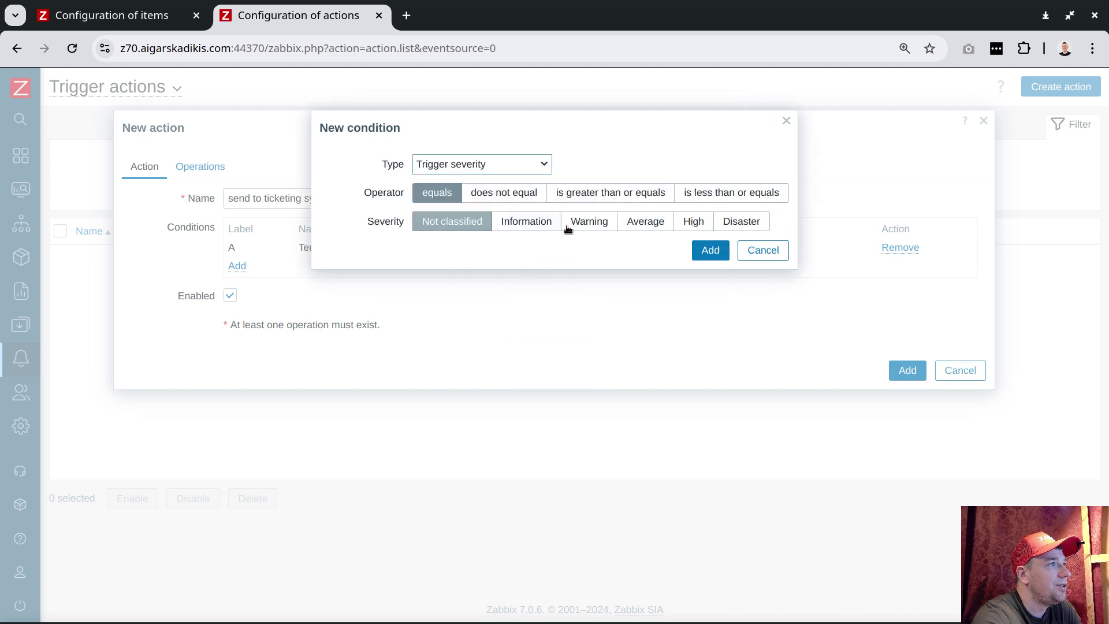
pyautogui.click(578, 222)
pyautogui.click(595, 193)
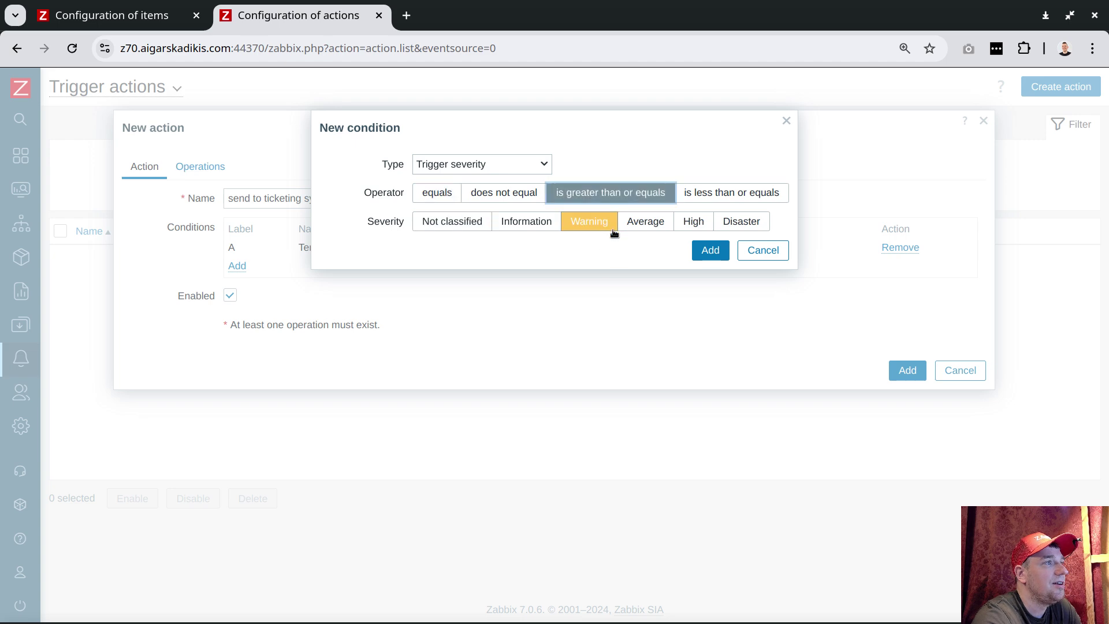
pyautogui.click(711, 251)
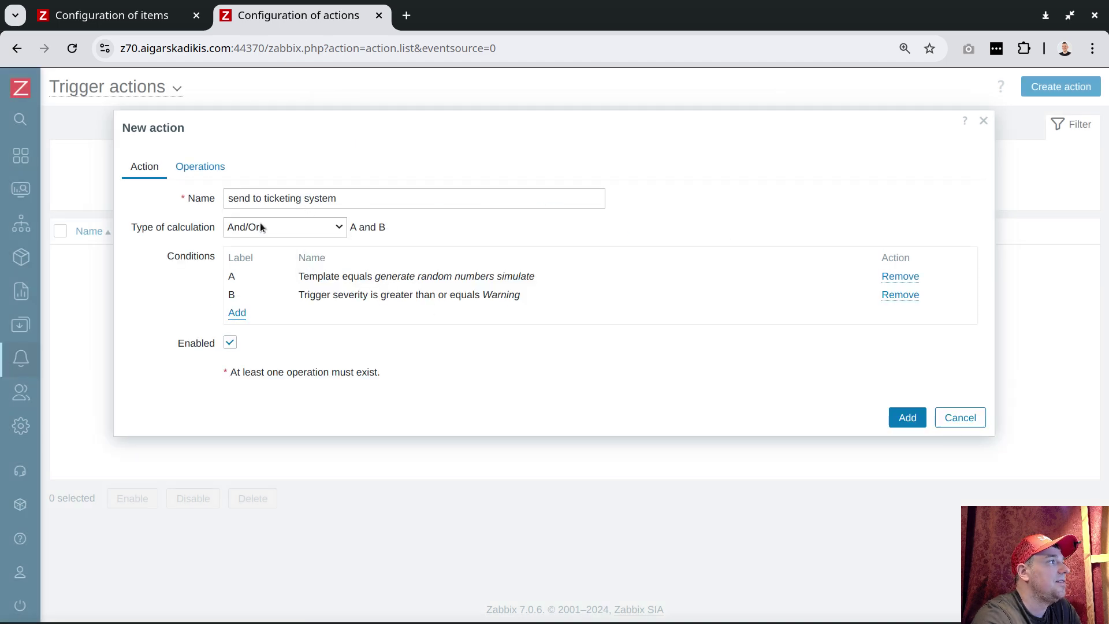
# Choose the type of calculation that combines the two conditions and open the new action's operations settings
pyautogui.click(261, 227)
pyautogui.click(257, 267)
pyautogui.click(216, 171)
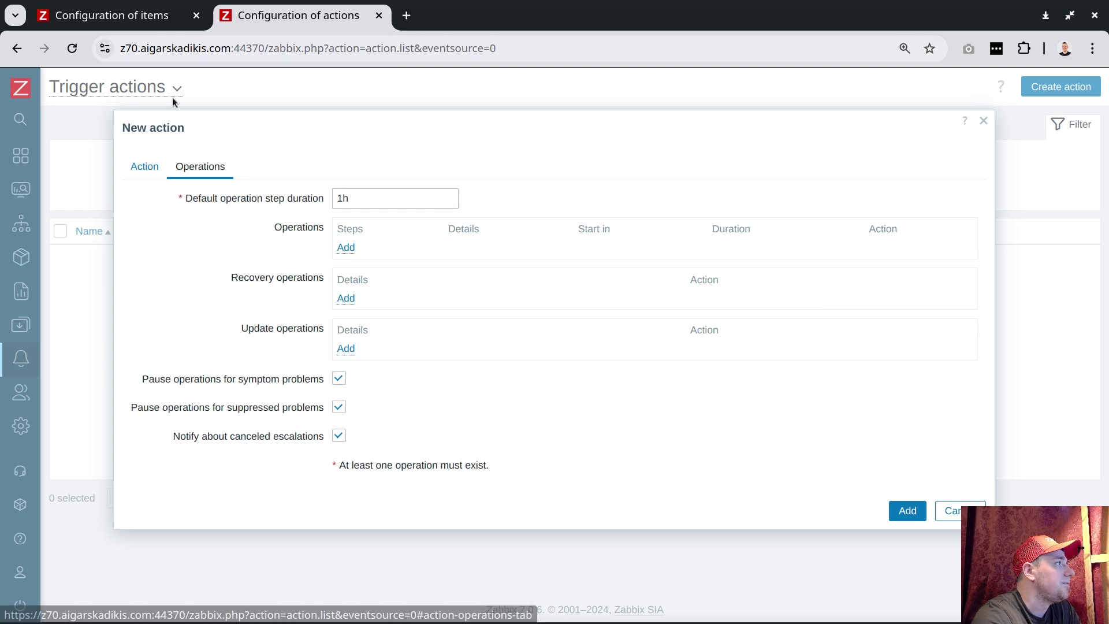
# Open the media types list in a separate browser tab and enable the Slack media type
pyautogui.rightClick(326, 51)
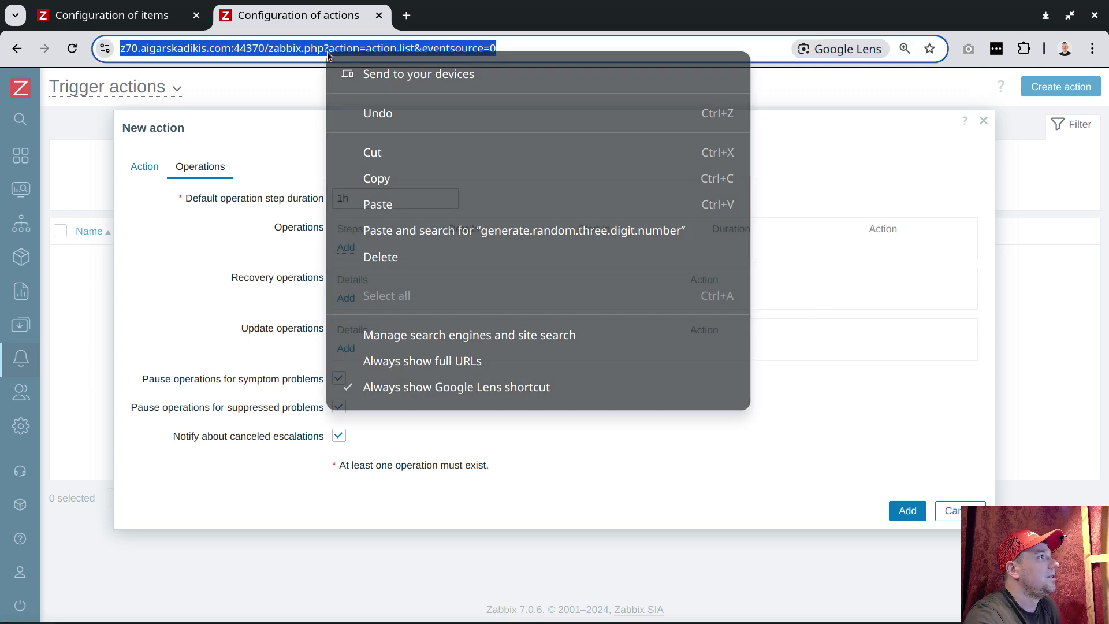
pyautogui.click(393, 178)
pyautogui.middleClick(406, 18)
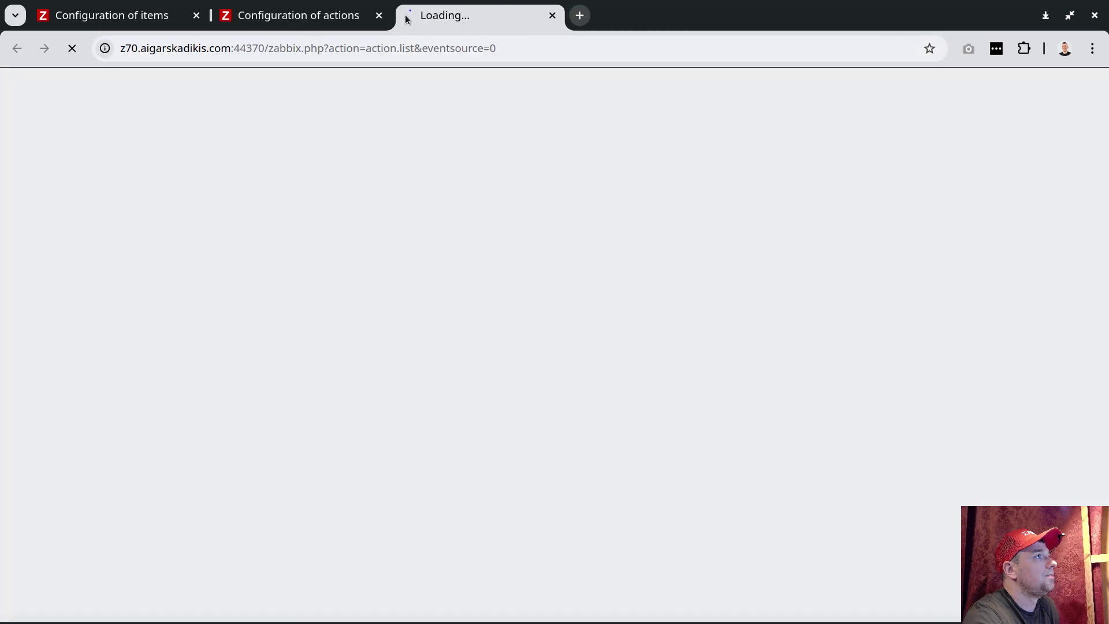
pyautogui.moveTo(15, 387)
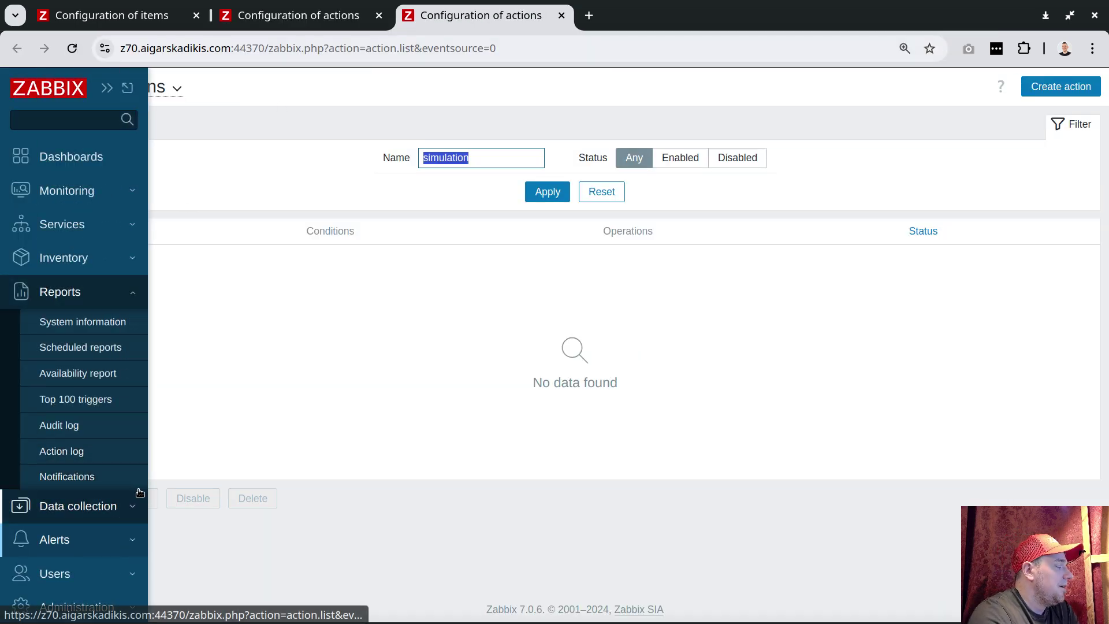
pyautogui.click(102, 547)
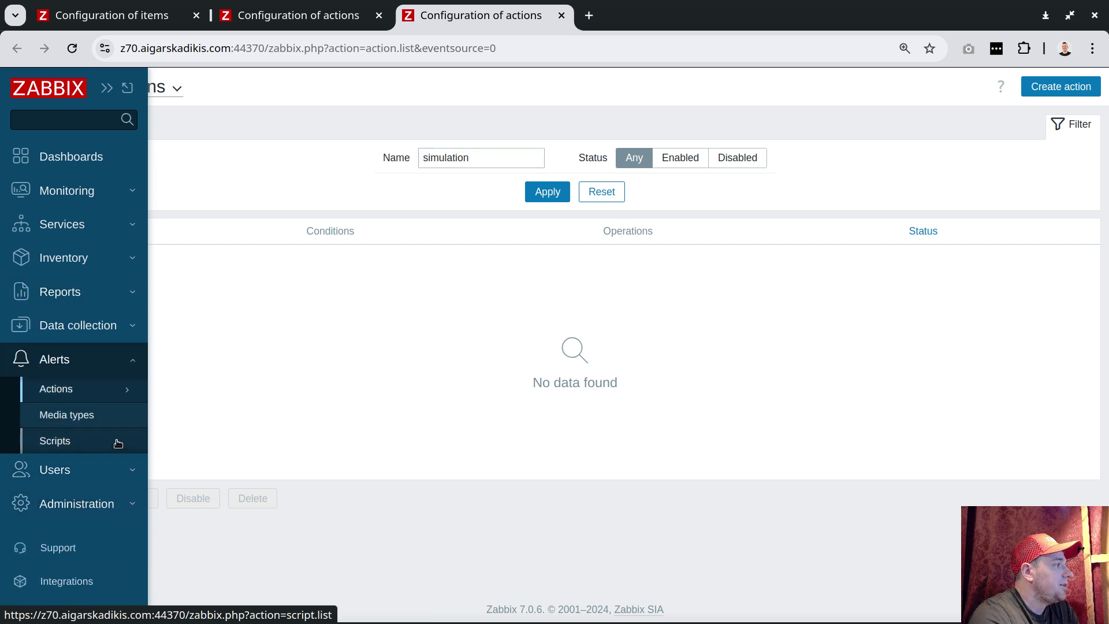
pyautogui.click(115, 414)
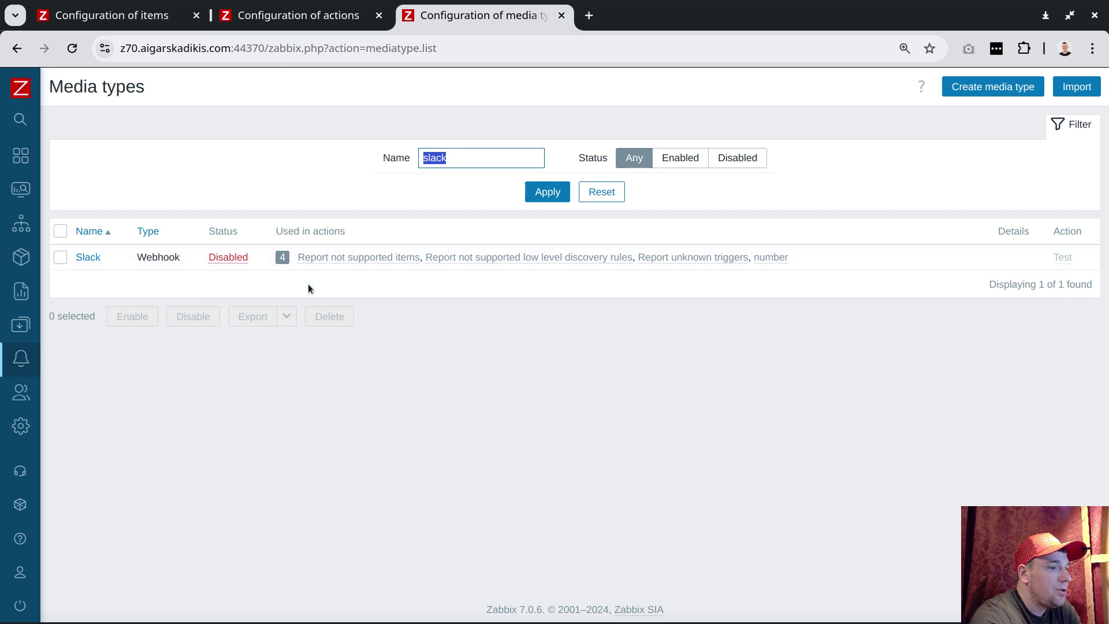
pyautogui.click(232, 258)
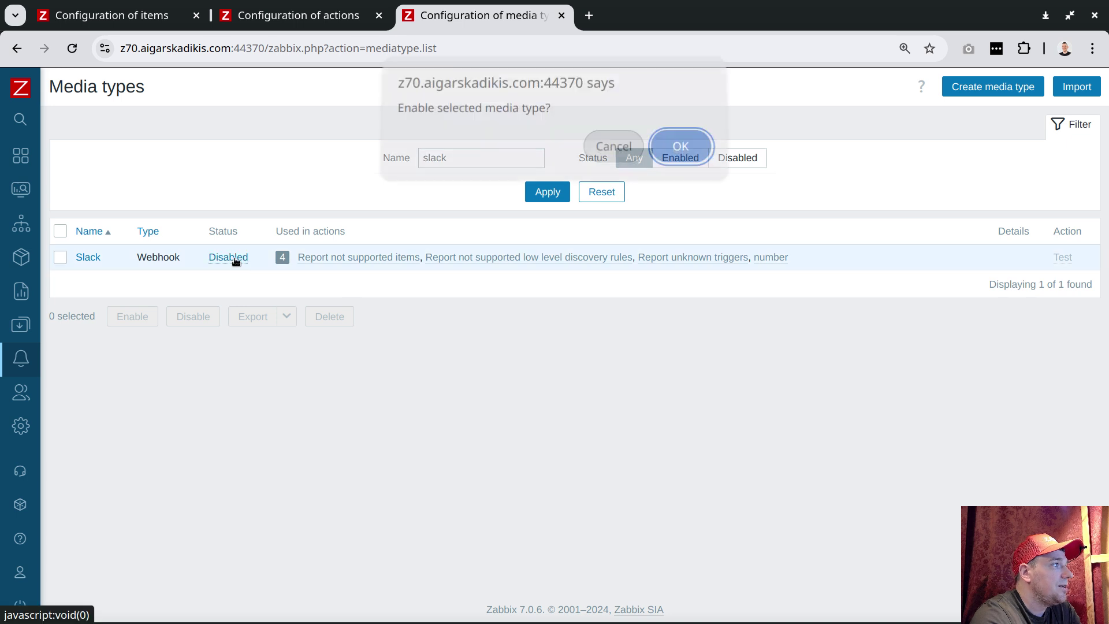
pyautogui.click(677, 149)
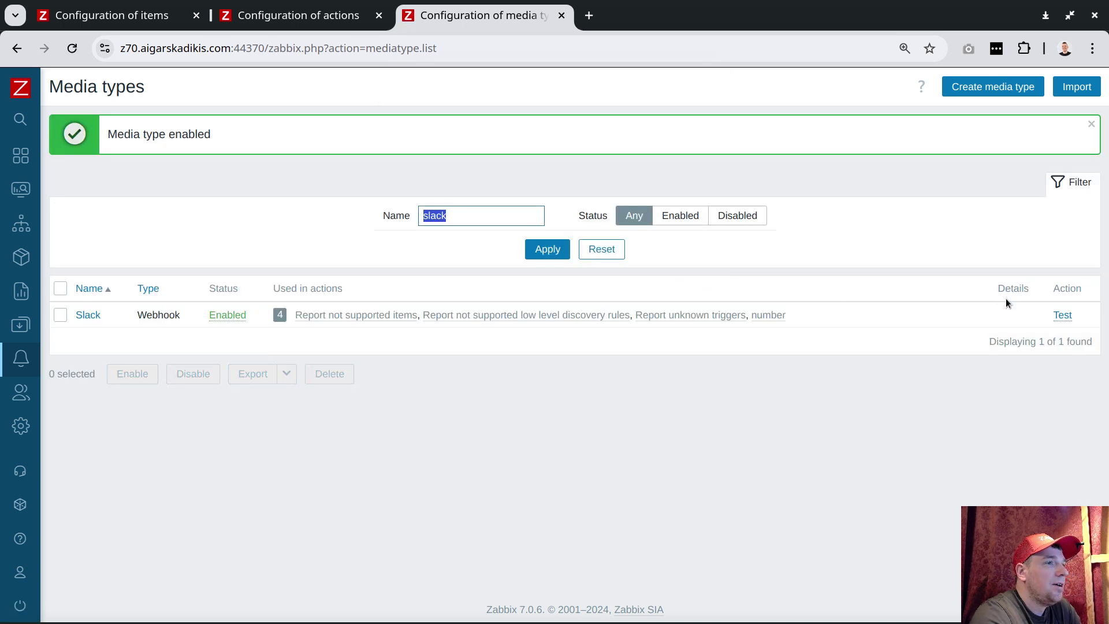
# Open the test form of the Slack media type, try event_nseverity values 0, 2 and 3, and cancel the test
pyautogui.click(1063, 315)
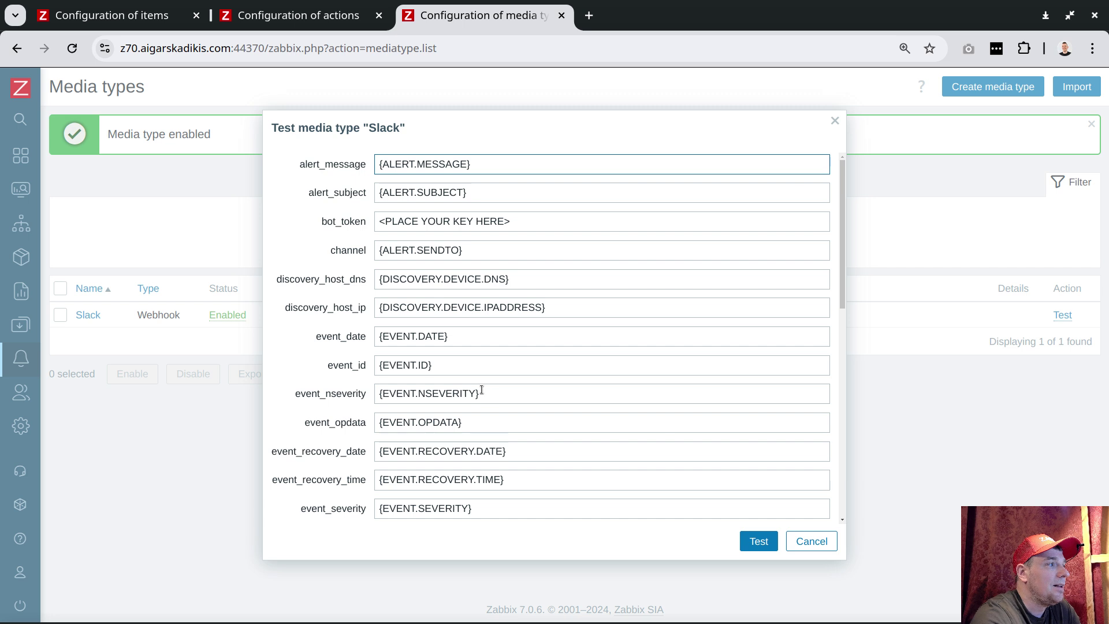
pyautogui.moveTo(484, 393); pyautogui.dragTo(343, 389)
pyautogui.write('0')
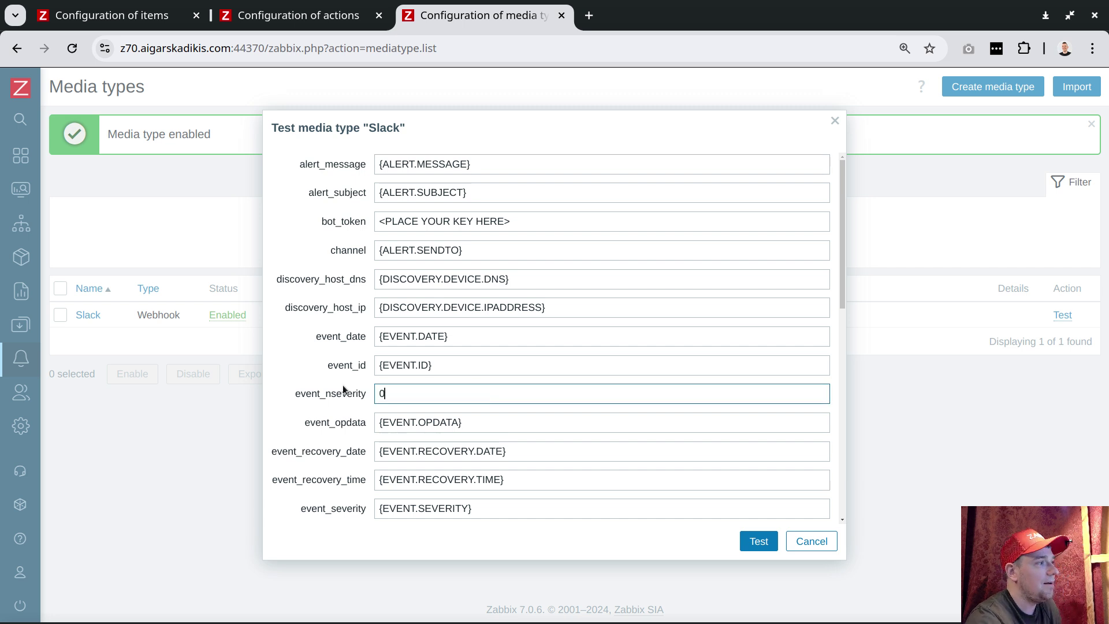
pyautogui.press('BackSpace')
pyautogui.write('2')
pyautogui.press('BackSpace')
pyautogui.write('3')
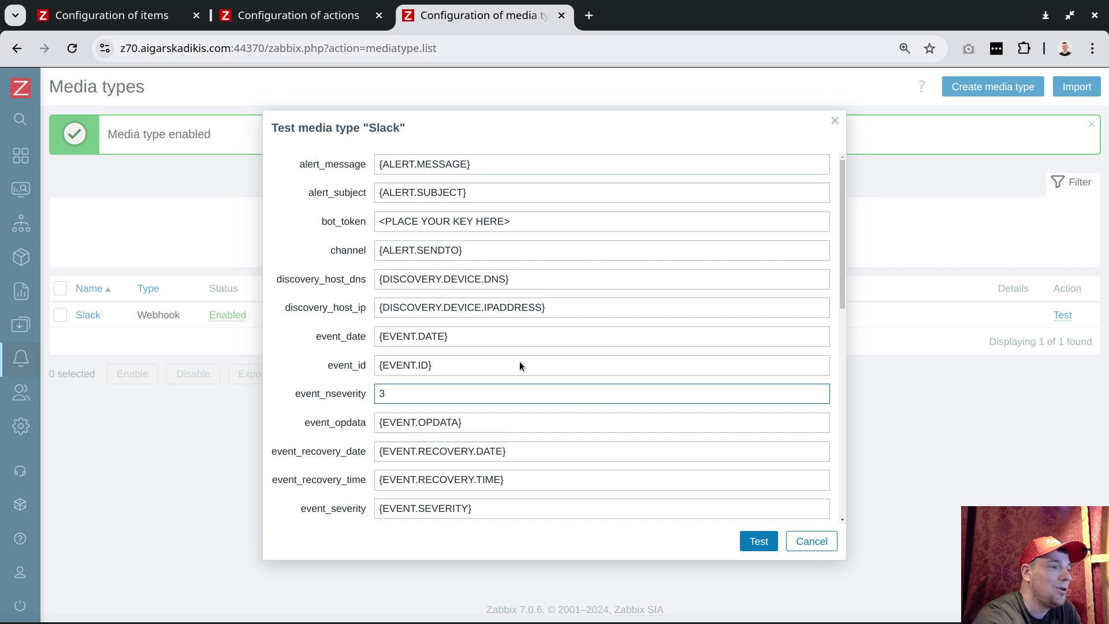
pyautogui.click(809, 542)
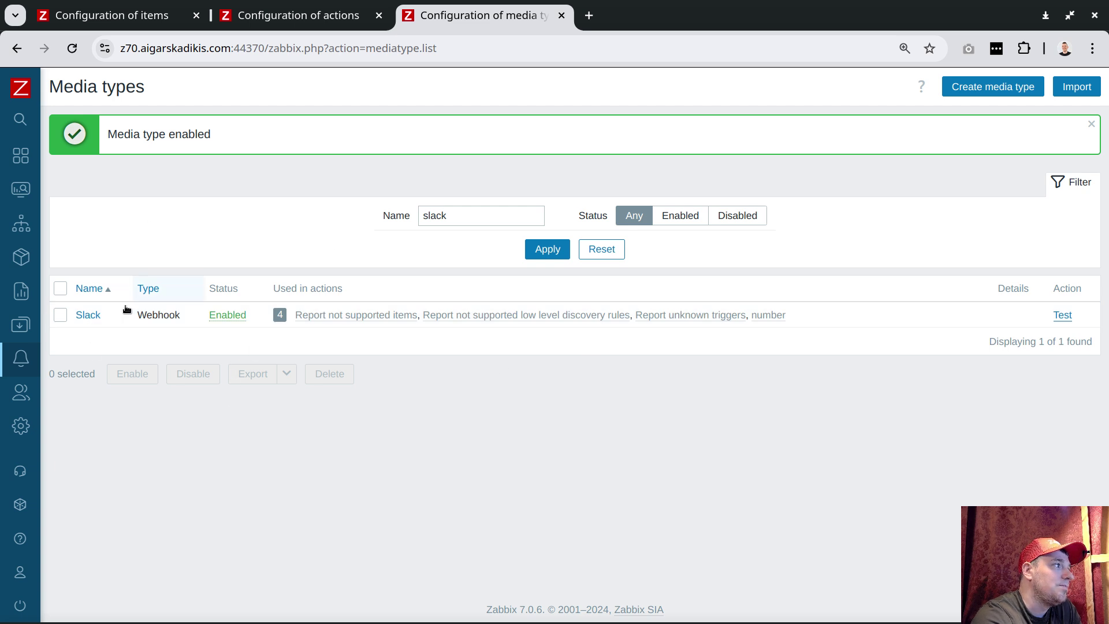
# Return to the unfinished trigger action and start a Send message operation that is sent only to Slack
pyautogui.click(283, 18)
pyautogui.click(348, 248)
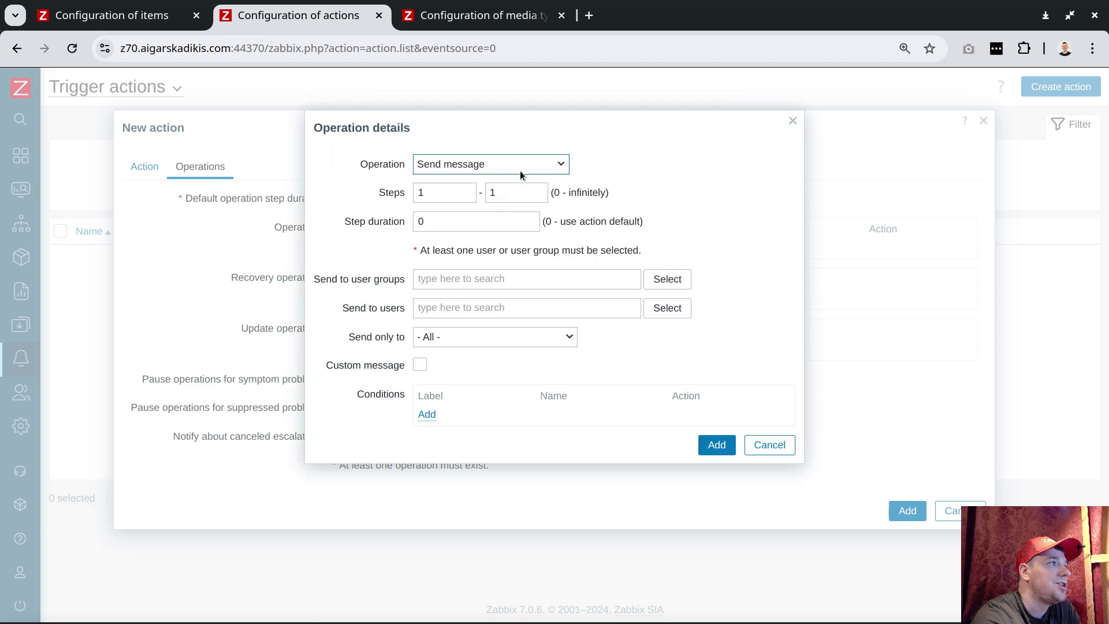
pyautogui.click(507, 164)
pyautogui.click(521, 153)
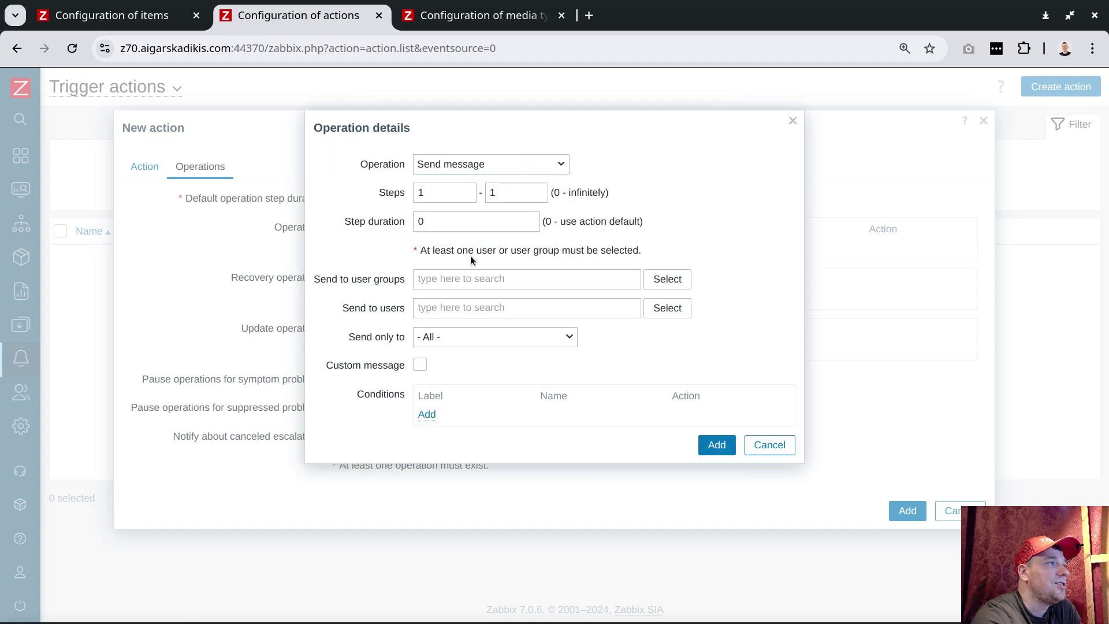
pyautogui.click(475, 337)
pyautogui.scroll(-12, 517, 421)
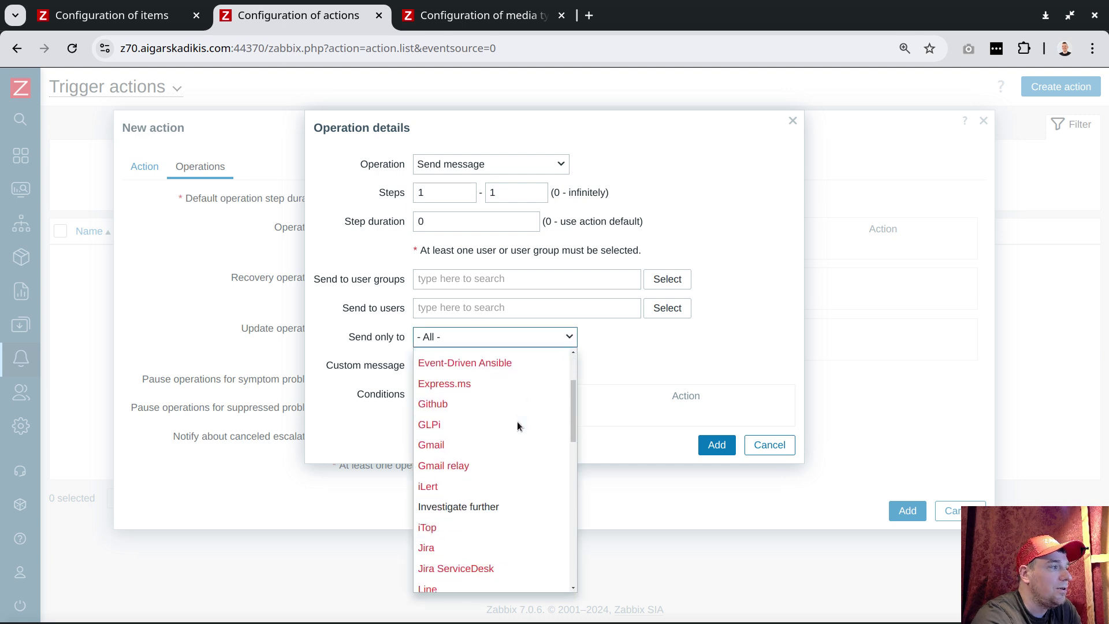
pyautogui.click(479, 504)
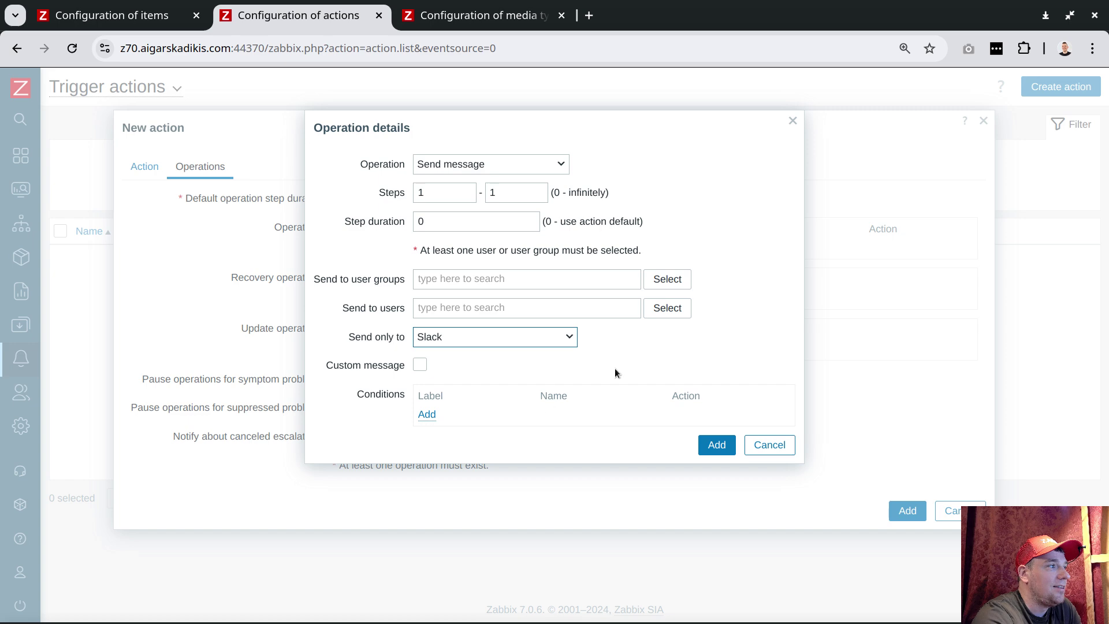
# Select the user account with the e-mail-style username as the message recipient and add the operation to the action
pyautogui.click(713, 446)
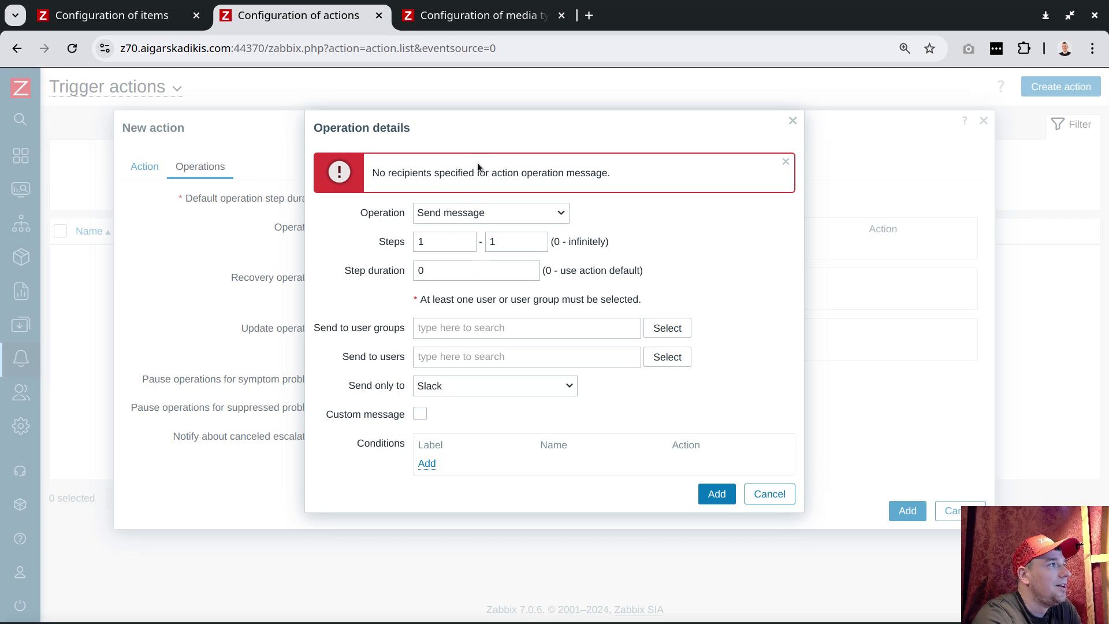
pyautogui.click(677, 358)
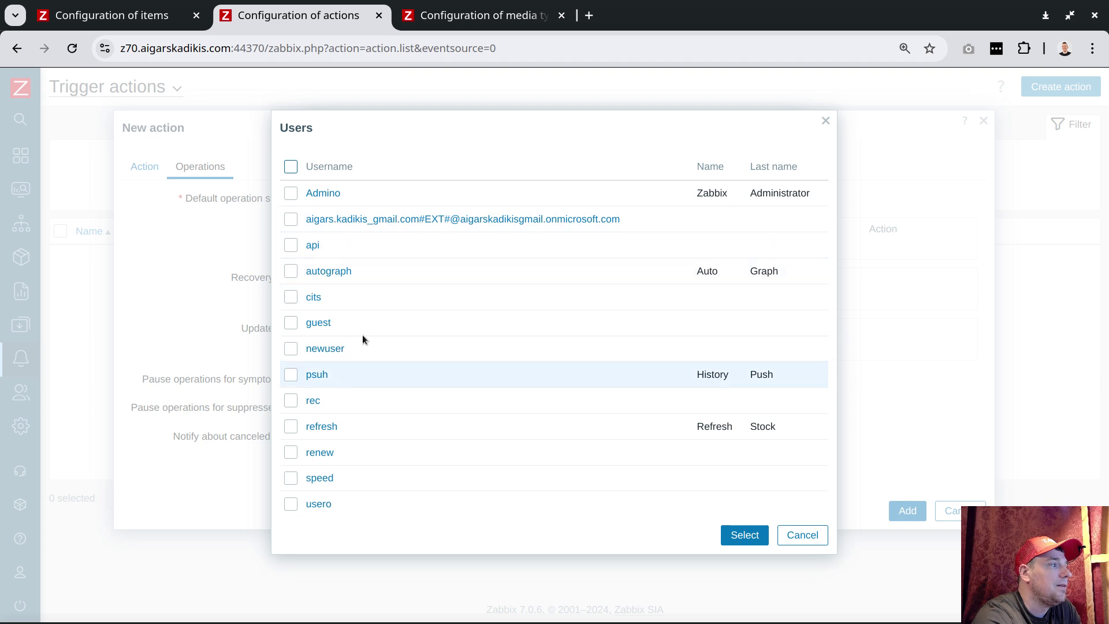
pyautogui.click(322, 219)
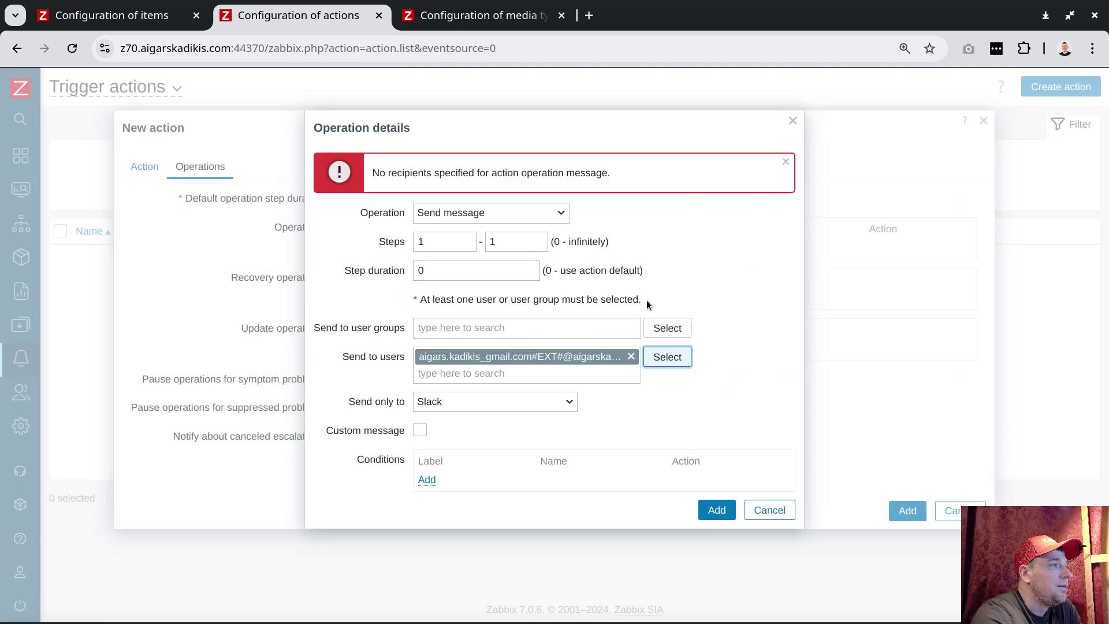
pyautogui.click(715, 510)
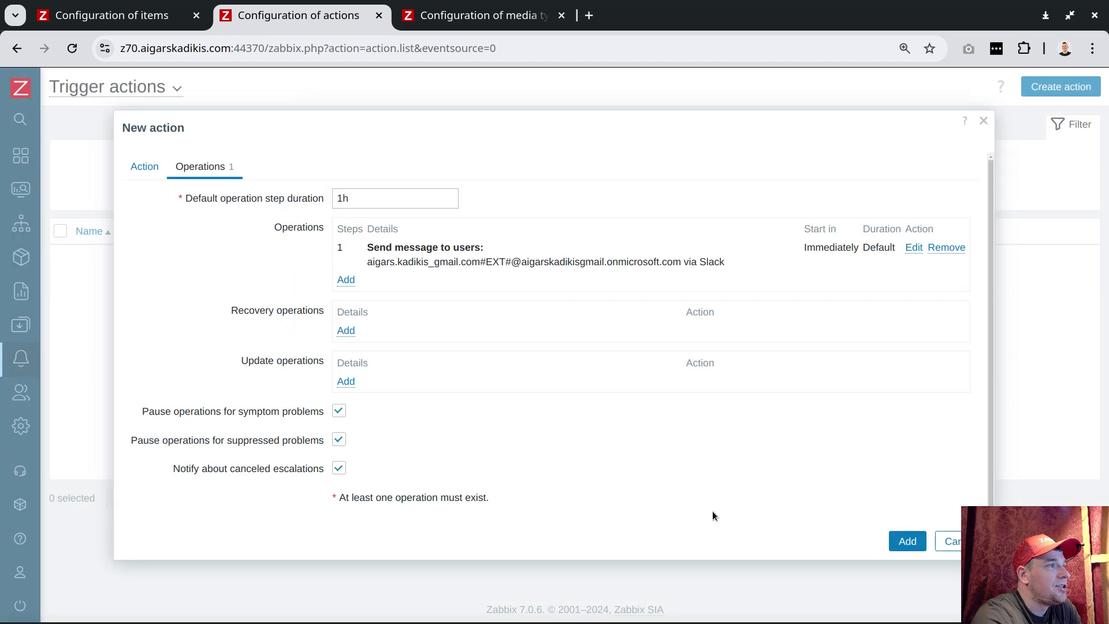
# Add a Notify all involved recovery operation and save the new trigger action
pyautogui.moveTo(232, 313); pyautogui.dragTo(321, 313)
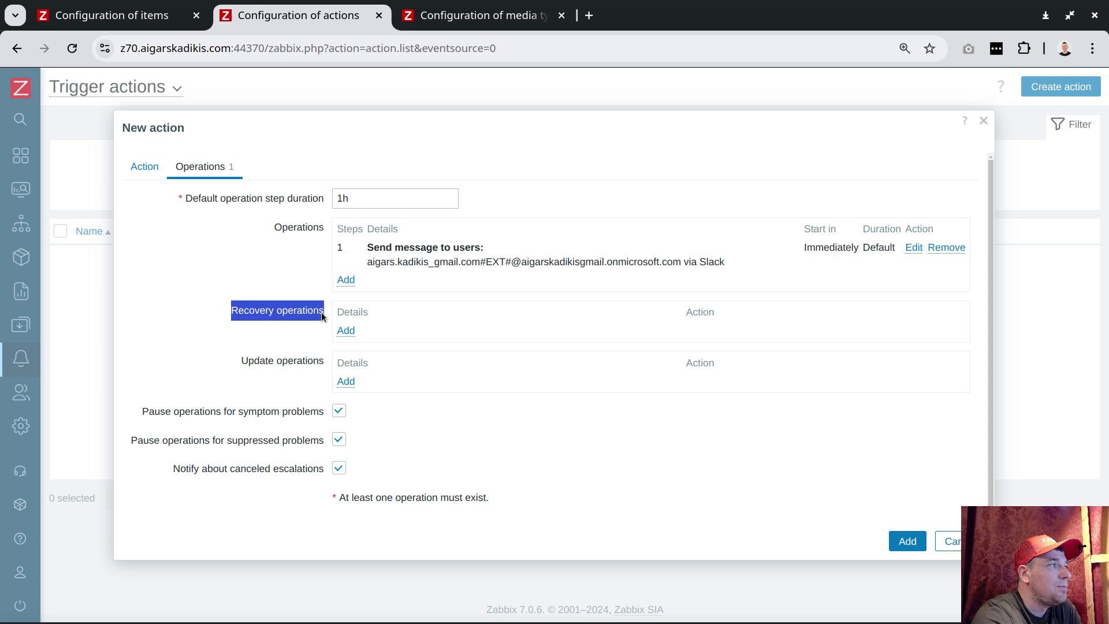
pyautogui.click(346, 331)
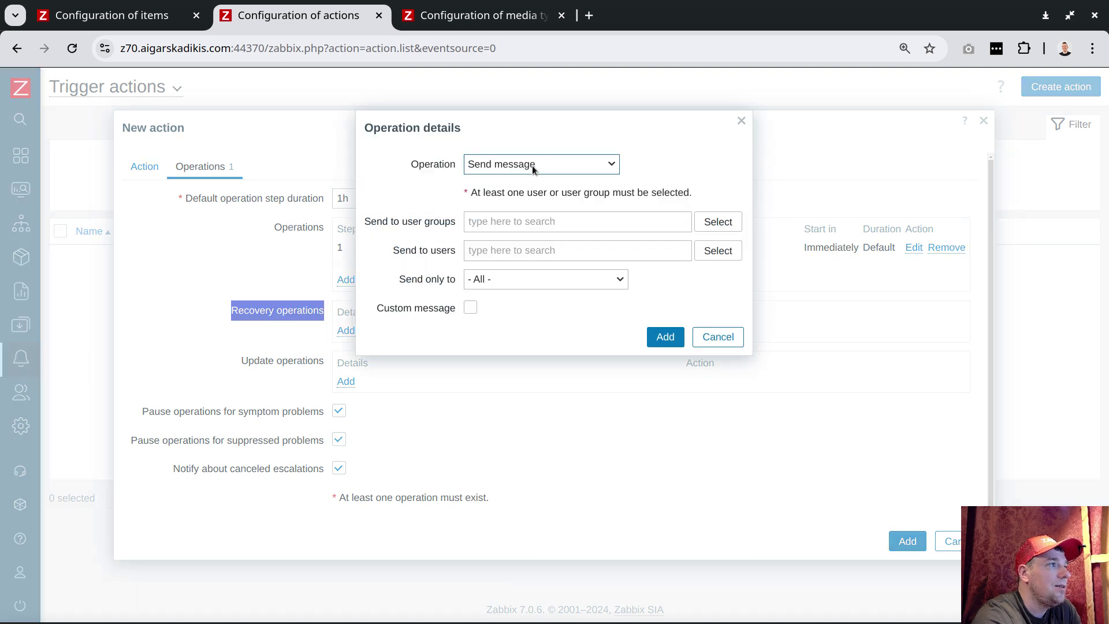
pyautogui.click(500, 277)
pyautogui.click(477, 296)
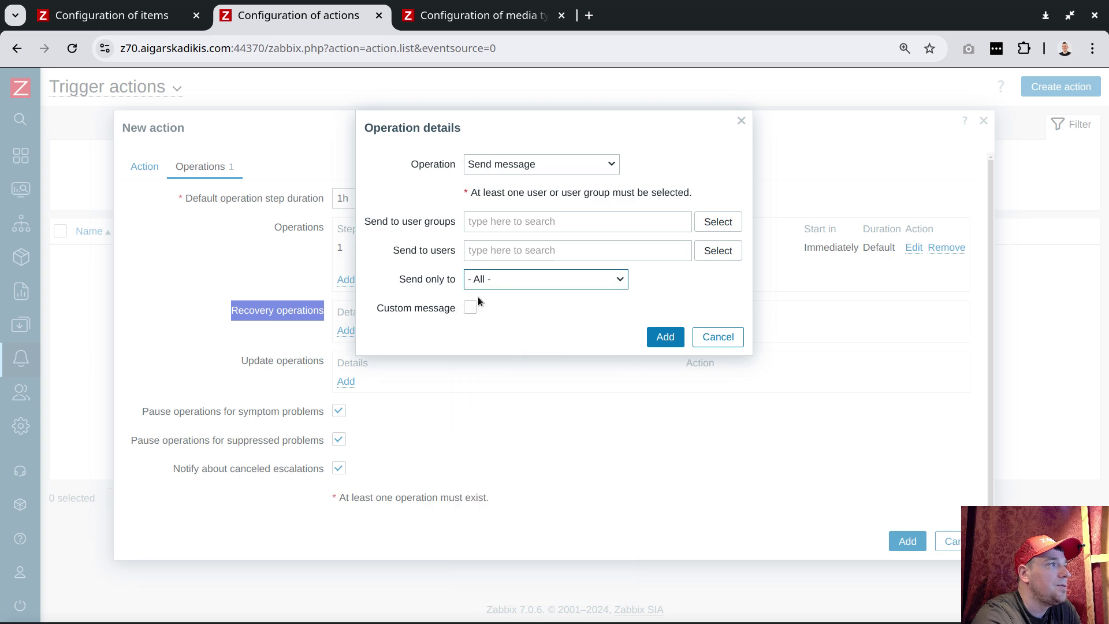
pyautogui.click(504, 164)
pyautogui.click(503, 206)
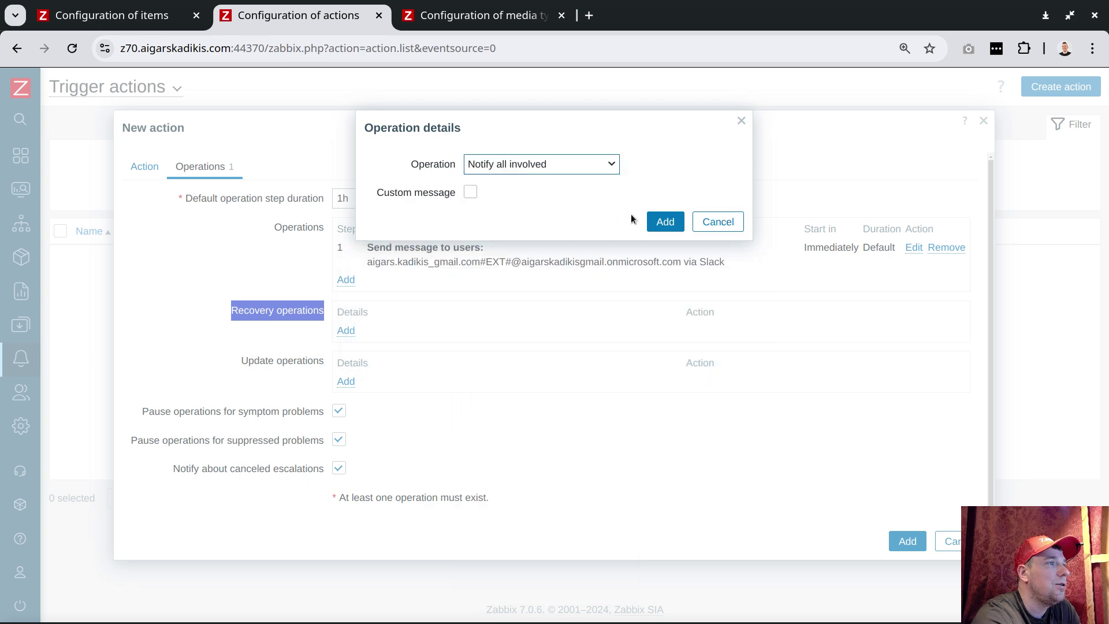
pyautogui.click(665, 223)
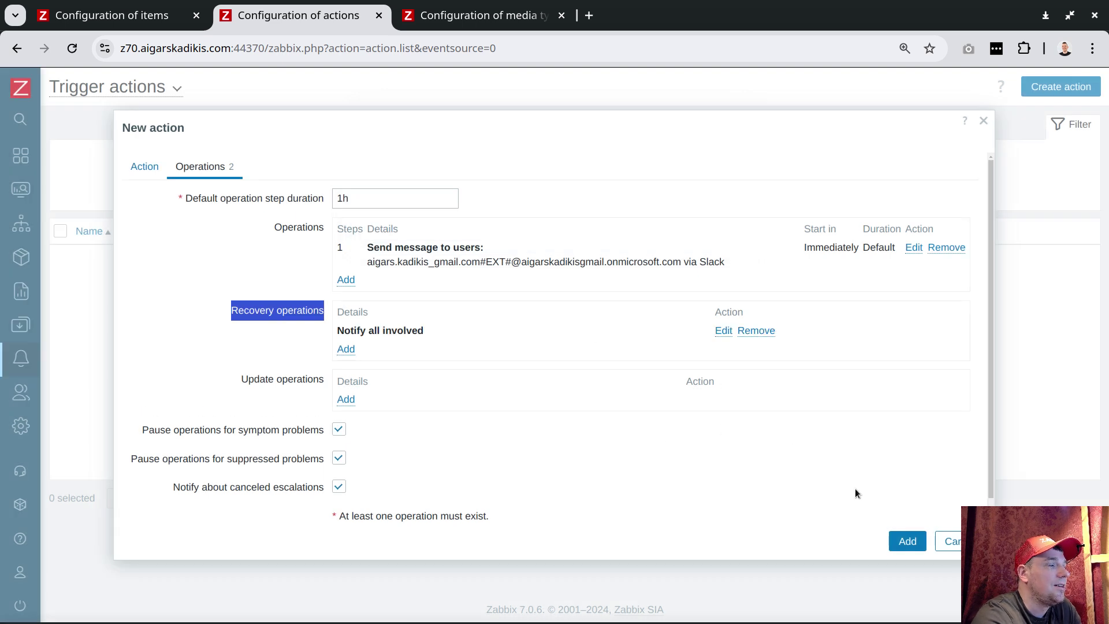
pyautogui.click(895, 541)
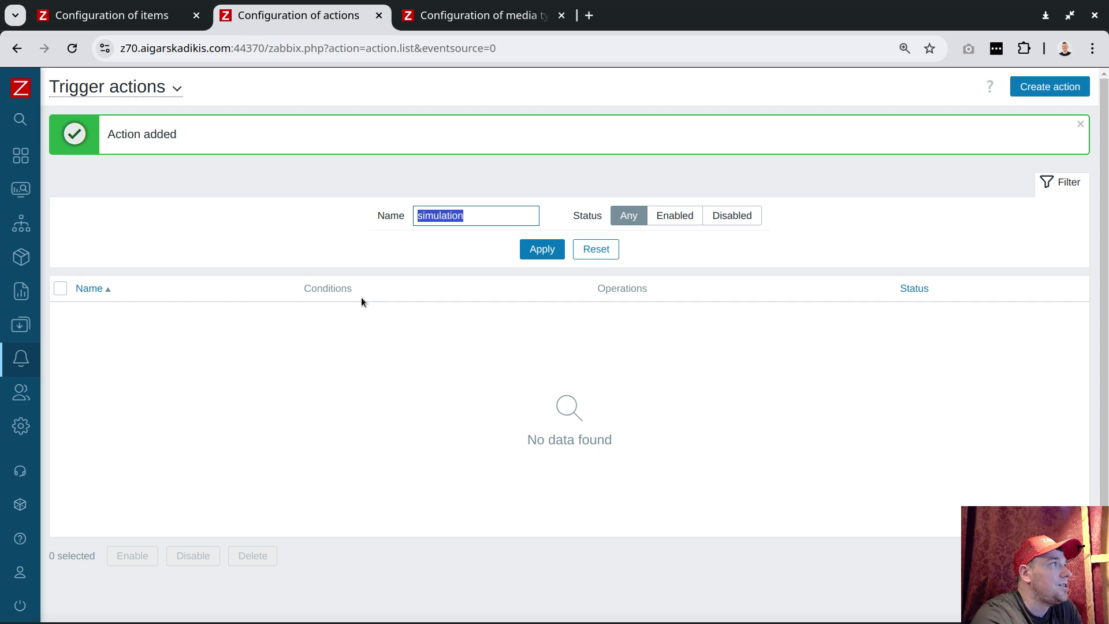
# Search globally for the host "simulation"
pyautogui.moveTo(23, 125)
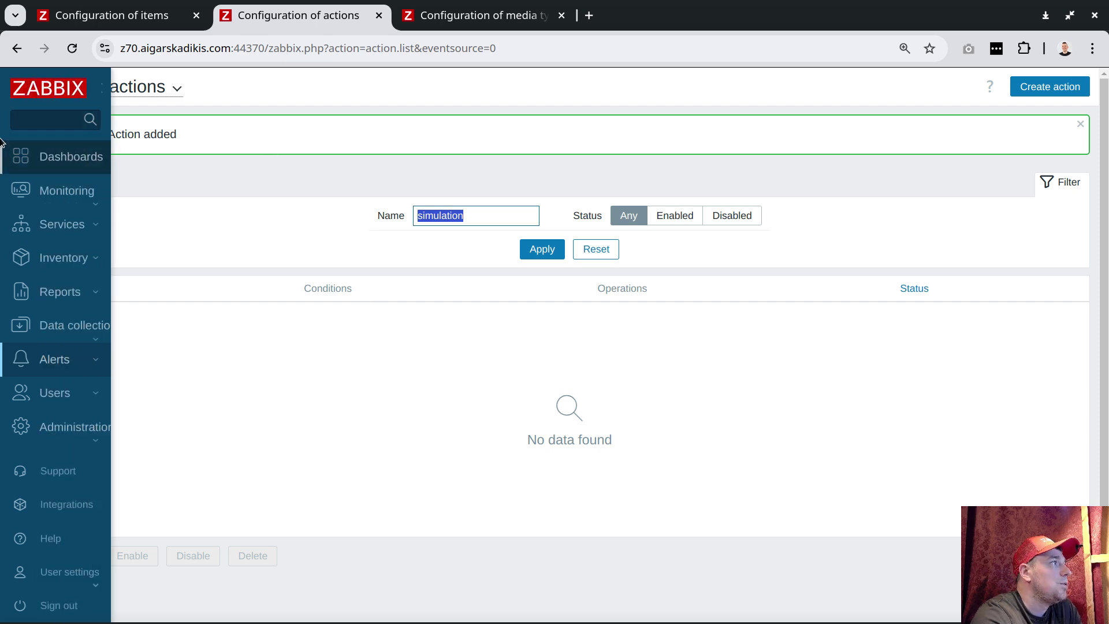
pyautogui.click(61, 124)
pyautogui.write('pro')
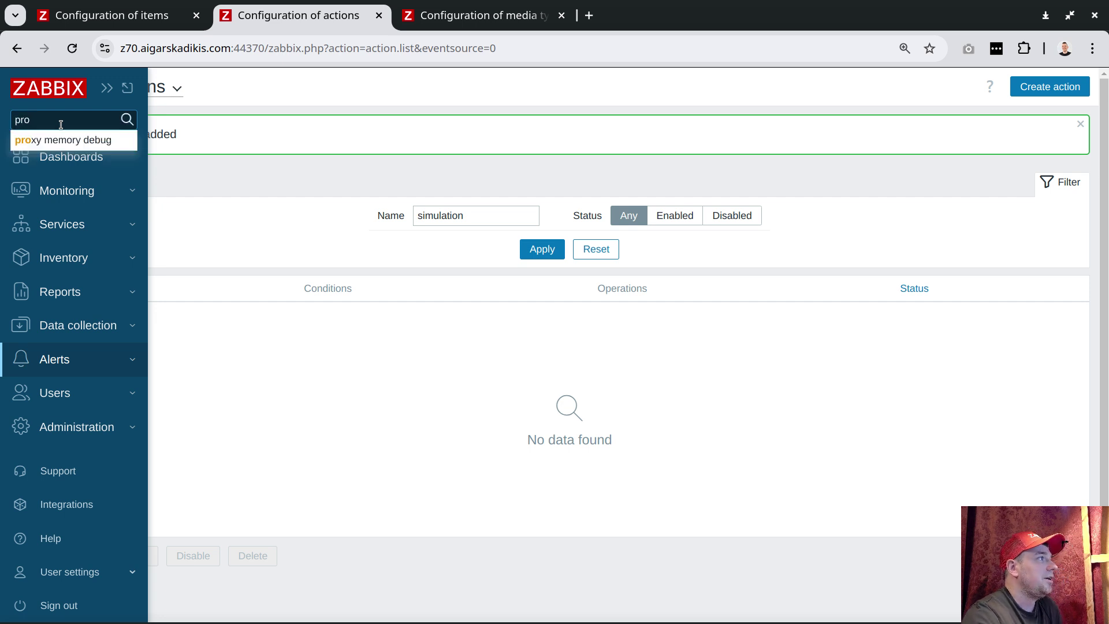
pyautogui.press('BackSpace')
pyautogui.press('BackSpace')
pyautogui.press('BackSpace')
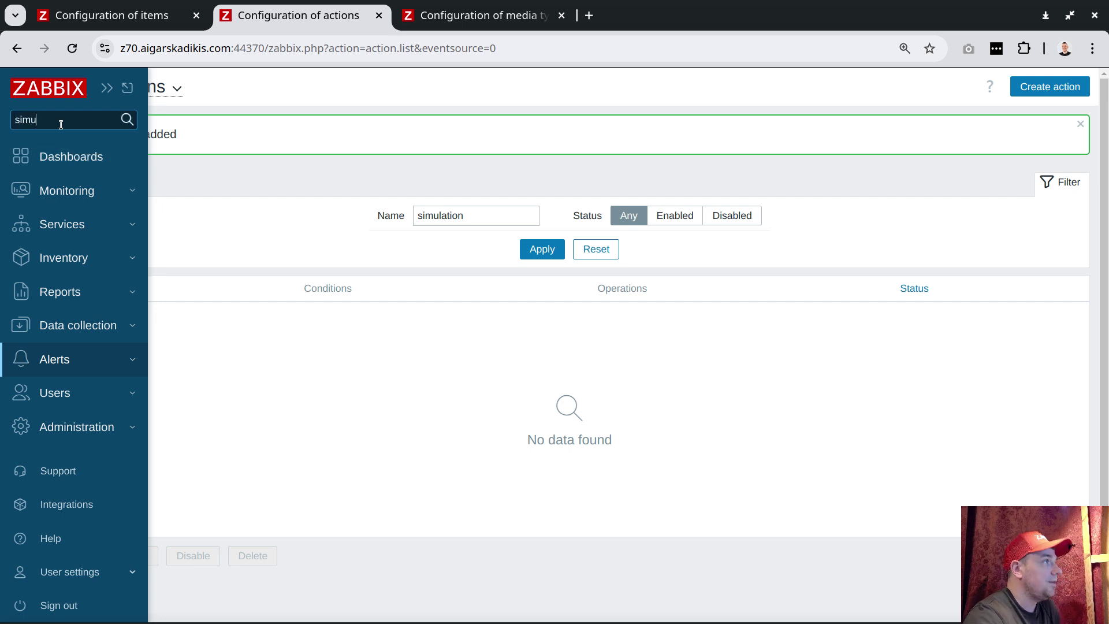
pyautogui.click(54, 159)
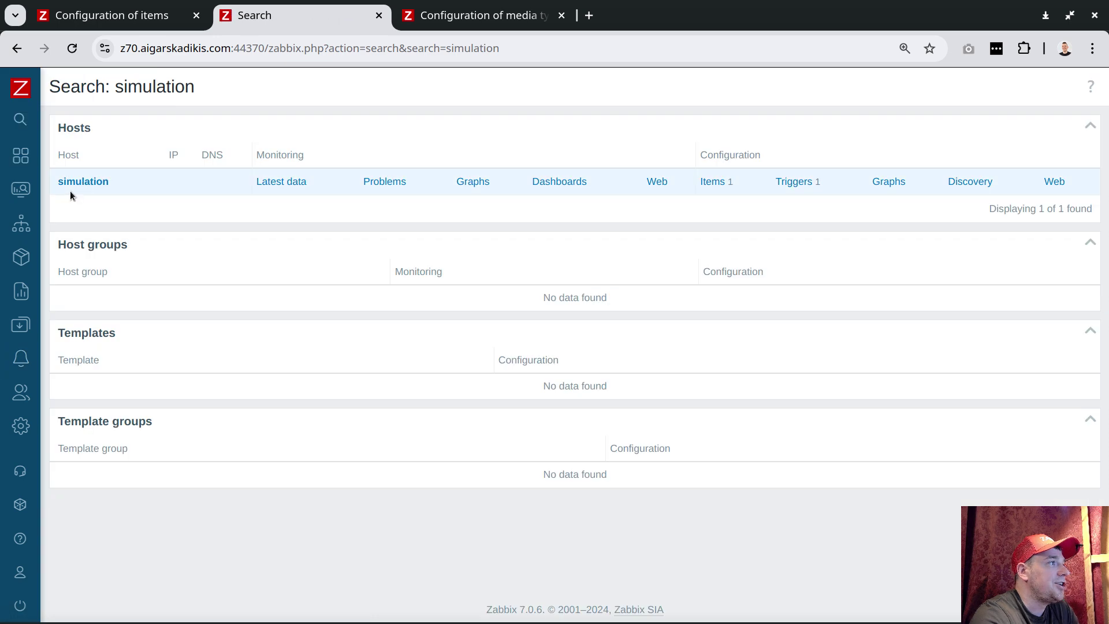
# Open the simulation host's problems and manually close the unresolved problem "603 bigger than 0"
pyautogui.click(388, 182)
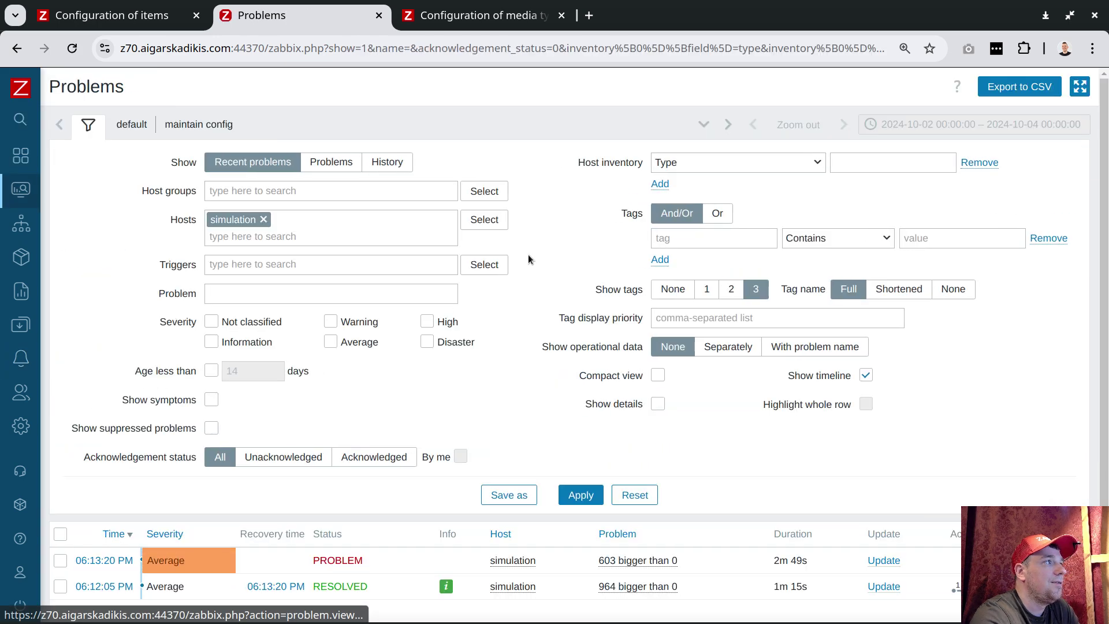
pyautogui.scroll(-2, 683, 318)
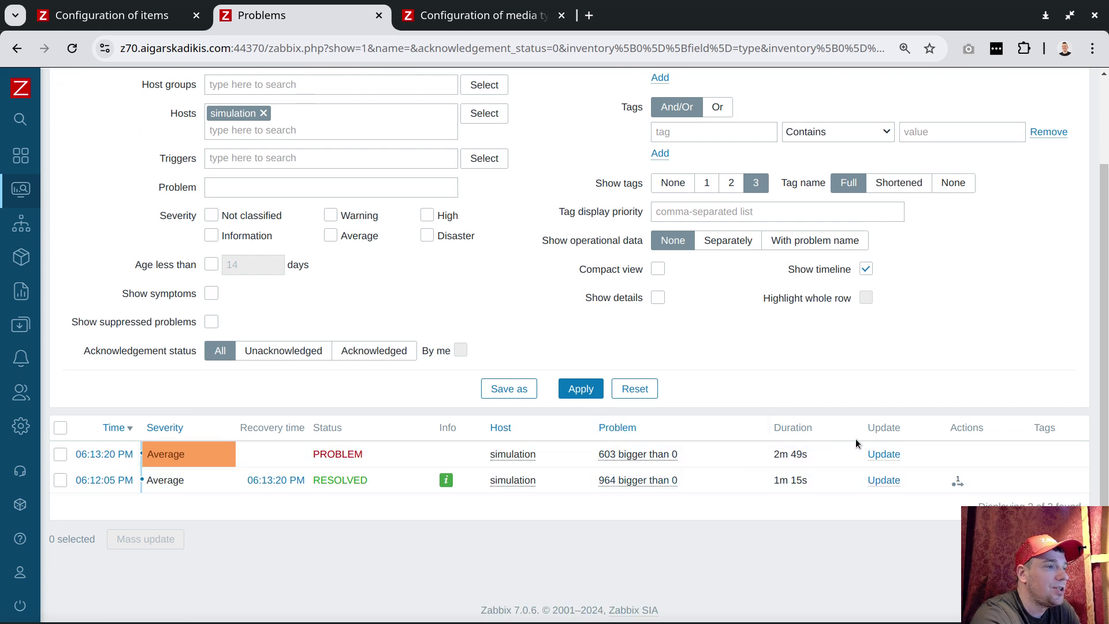
pyautogui.click(885, 455)
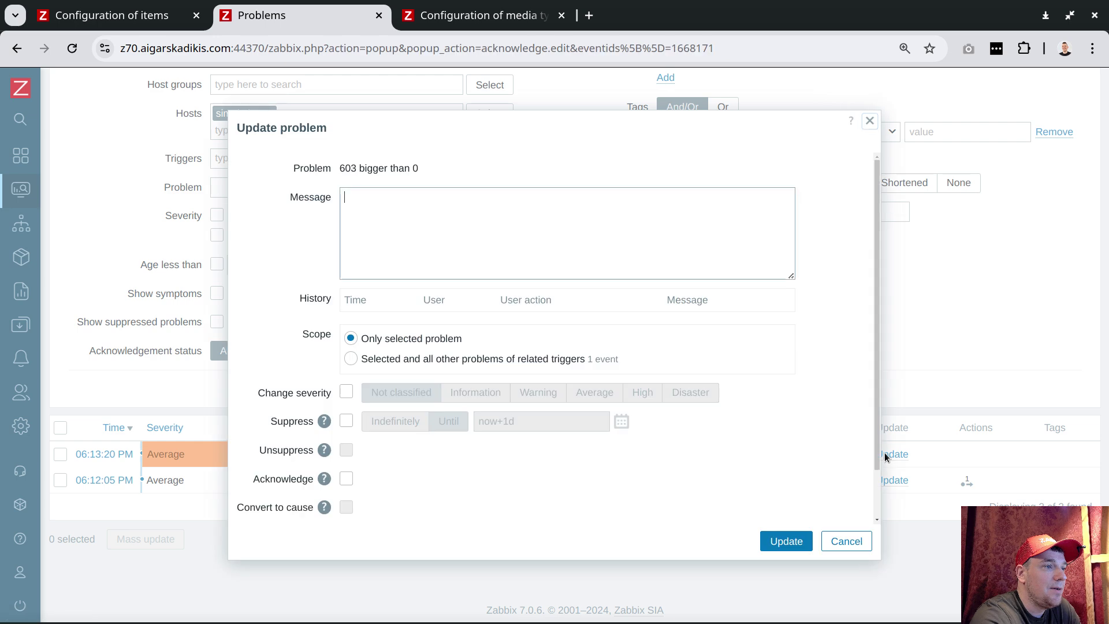
pyautogui.scroll(-1, 352, 483)
pyautogui.click(345, 479)
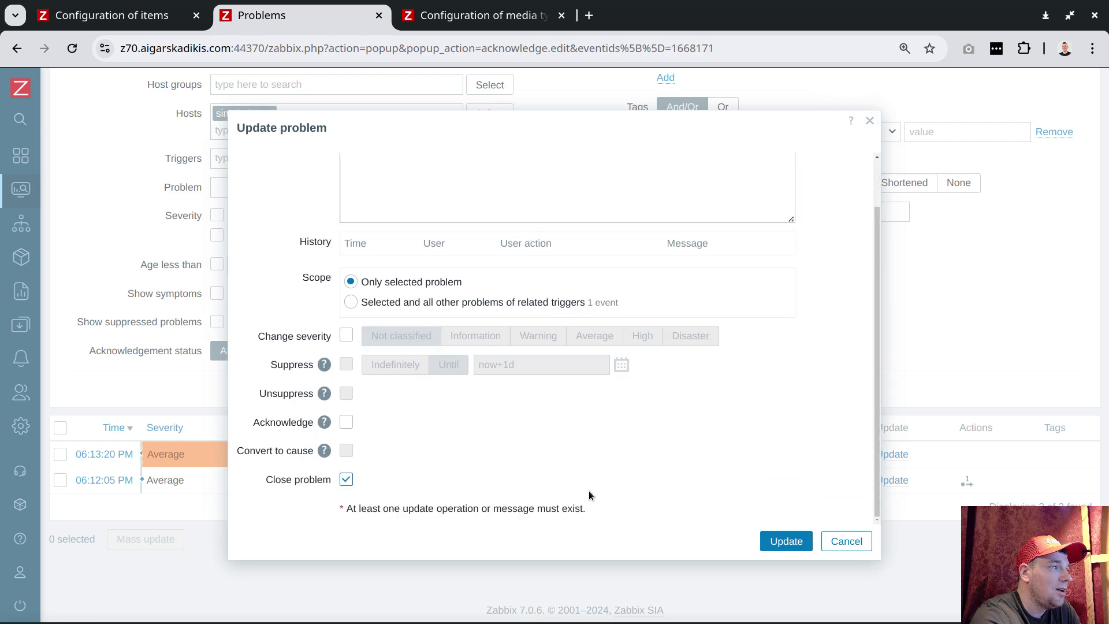
pyautogui.click(785, 541)
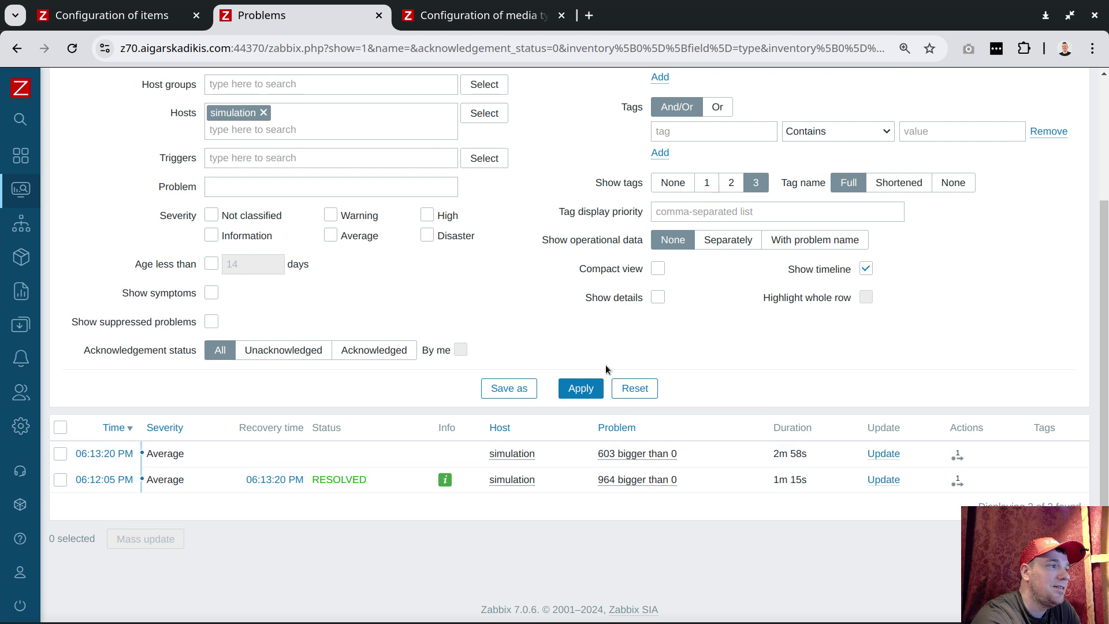
# Refresh the problem list and check the actions performed for the newest simulation problem
pyautogui.click(580, 388)
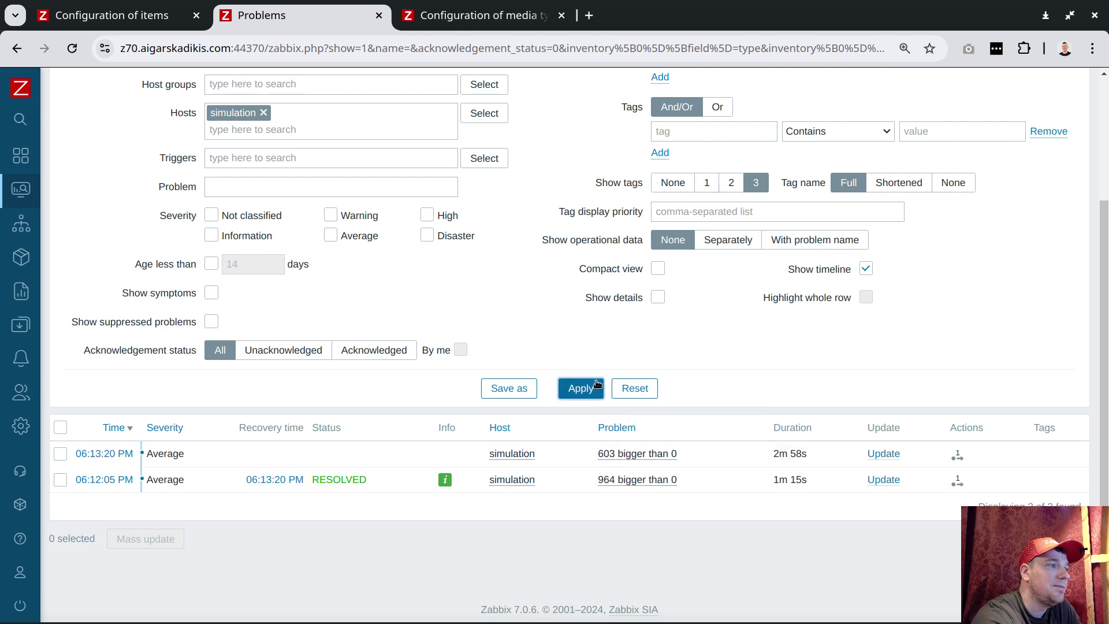
pyautogui.click(957, 456)
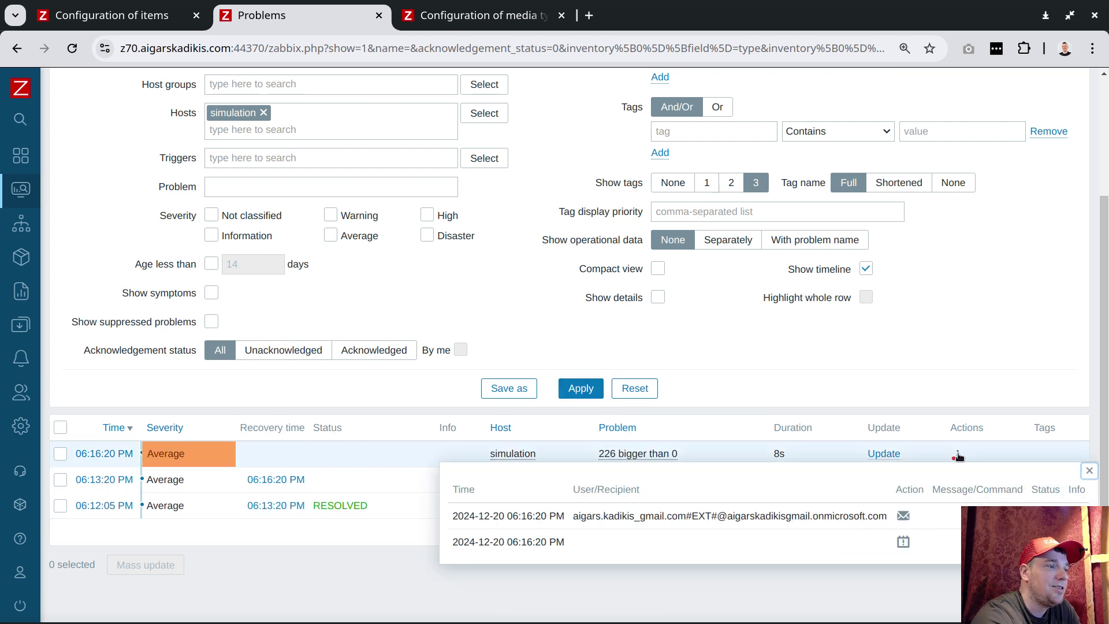
pyautogui.click(1088, 471)
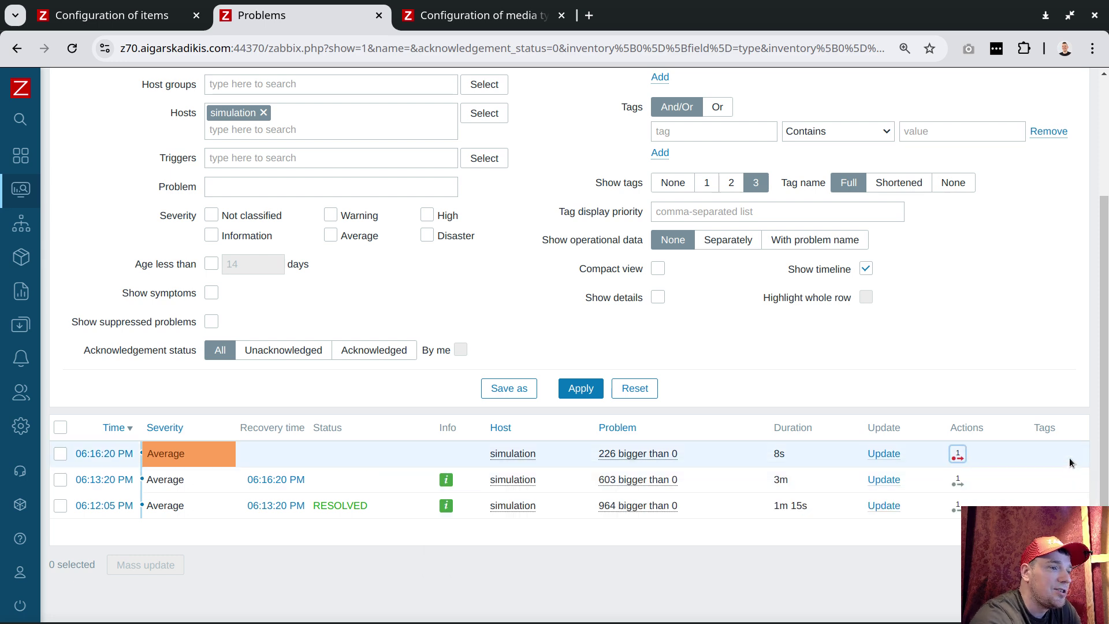